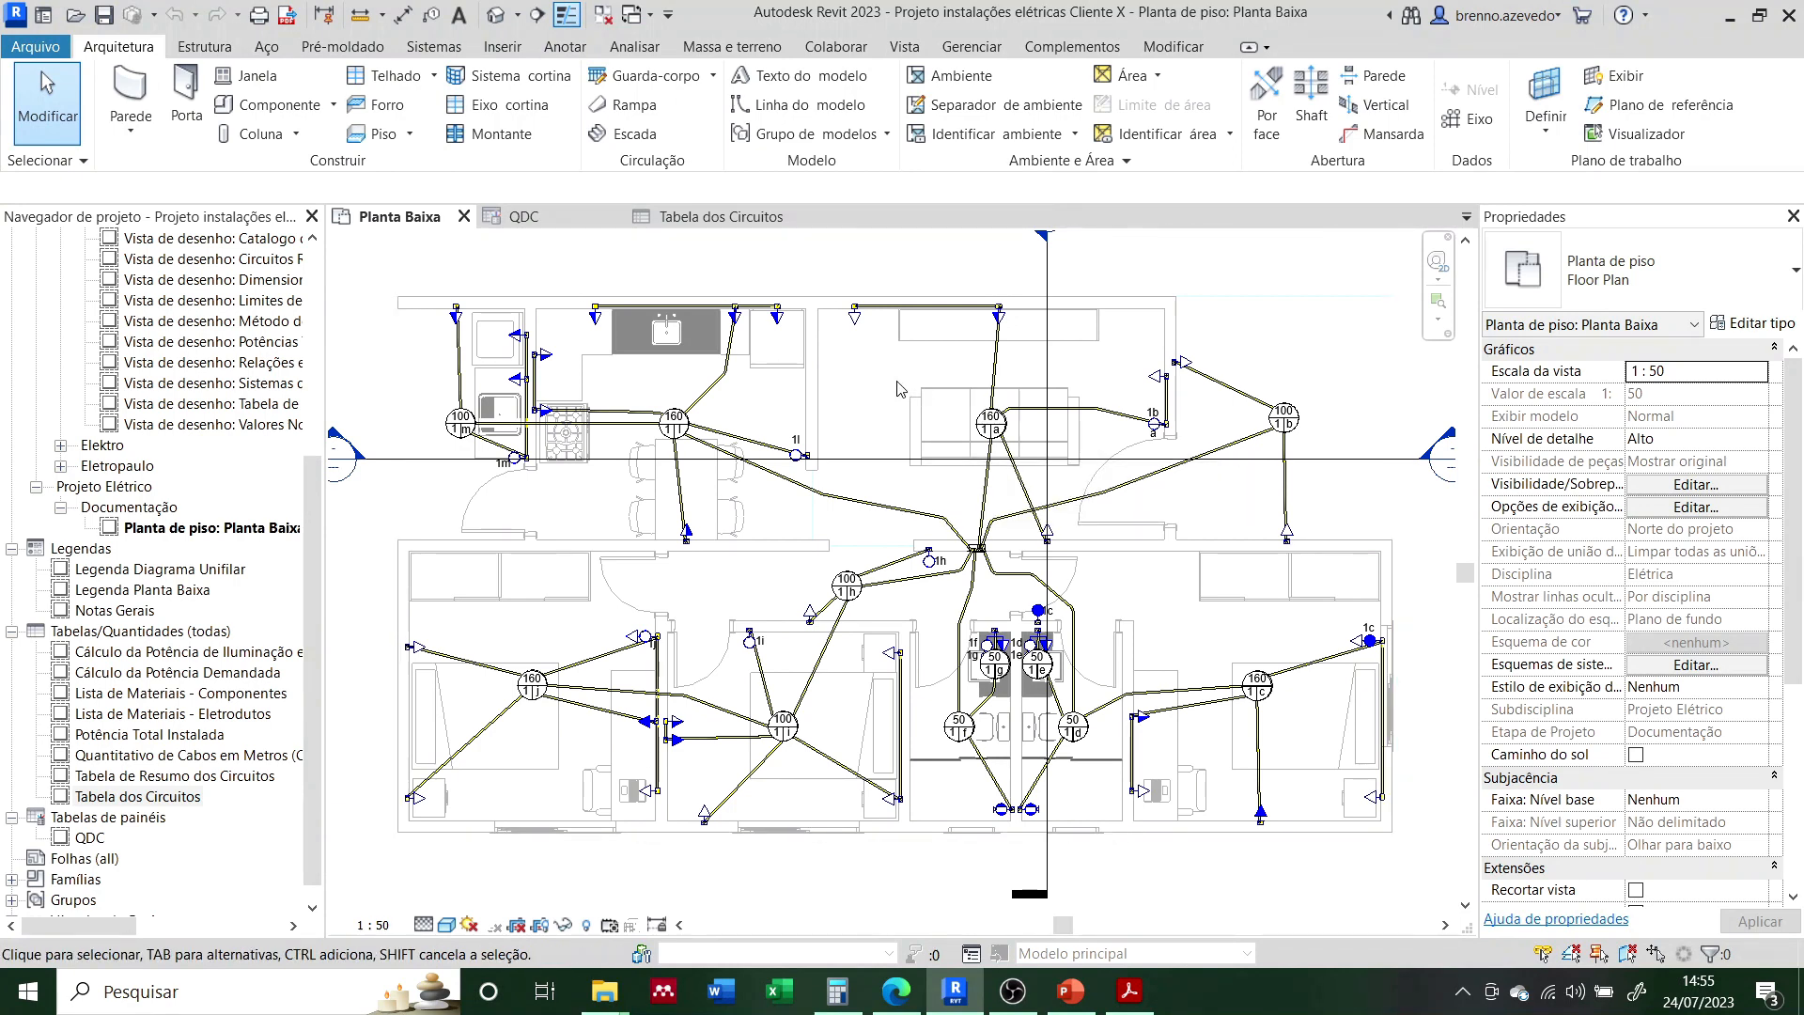
Step: Open the load classifications for the low 100 VA outlet on the upper living room wall, next to the kitchen partition
{"action": "scroll", "coordinate": [880, 348], "scroll_direction": "up", "scroll_amount": 3}
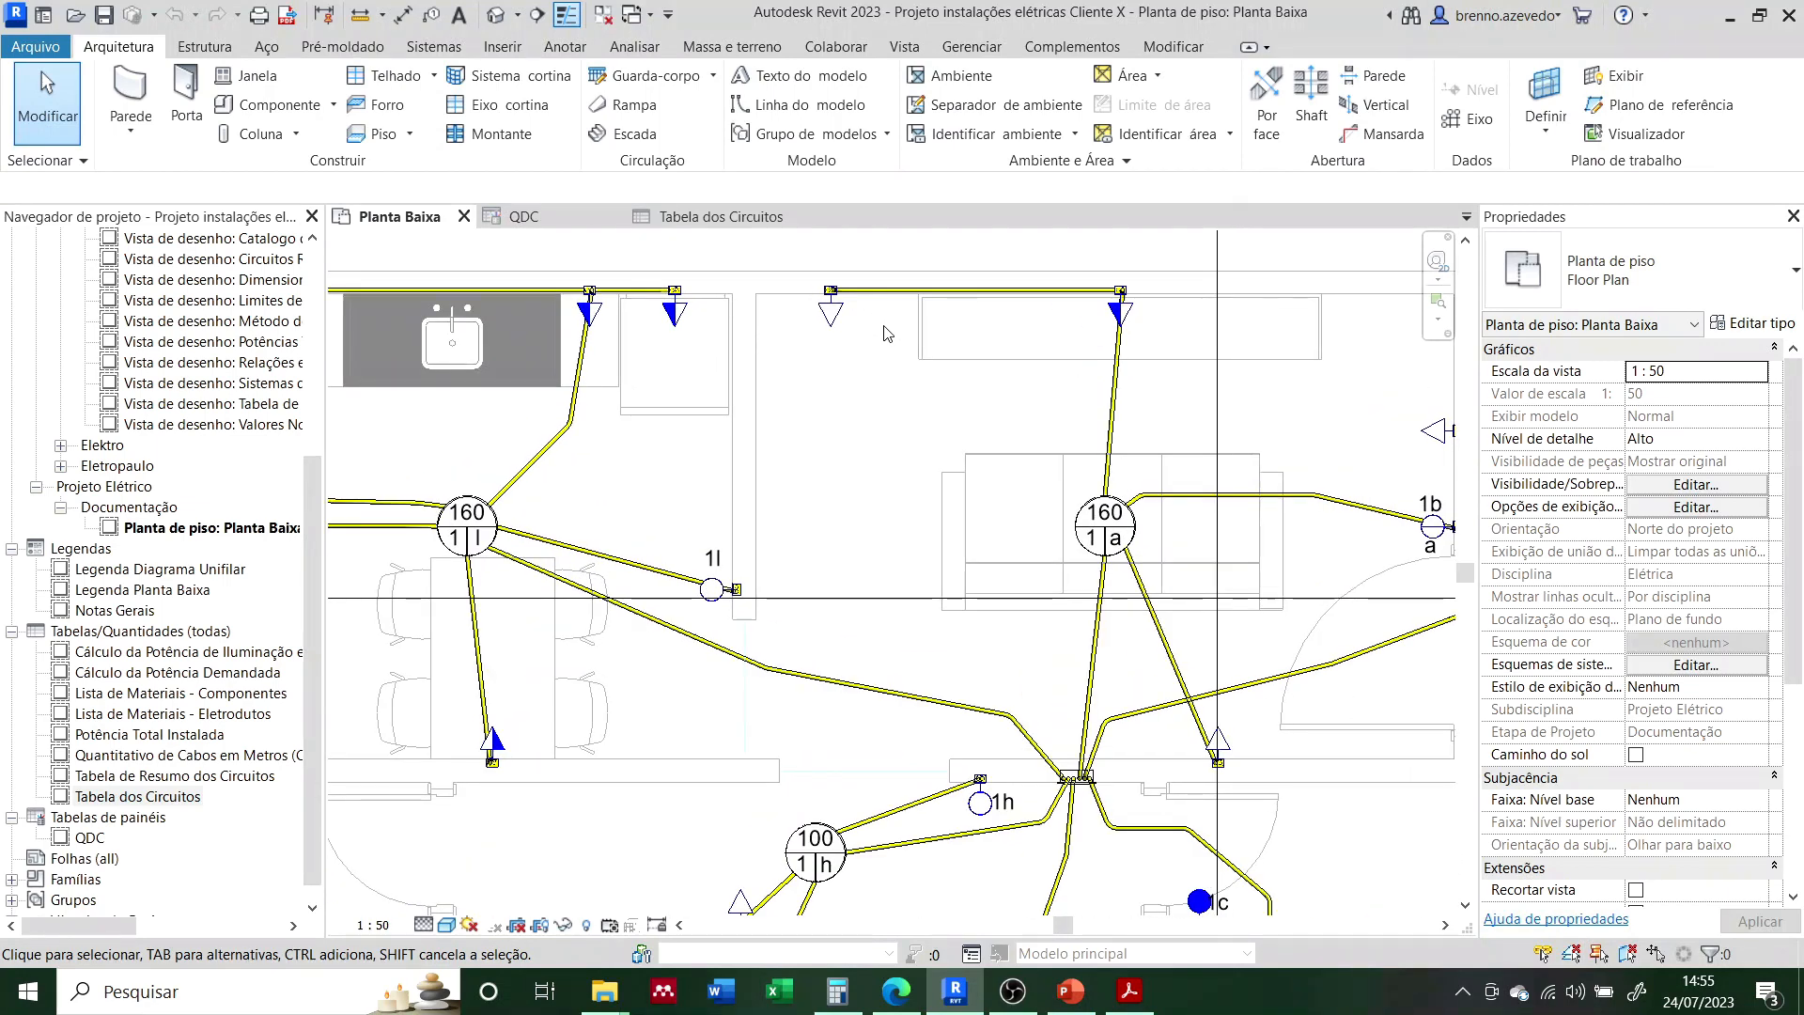
{"action": "left_click", "coordinate": [836, 324]}
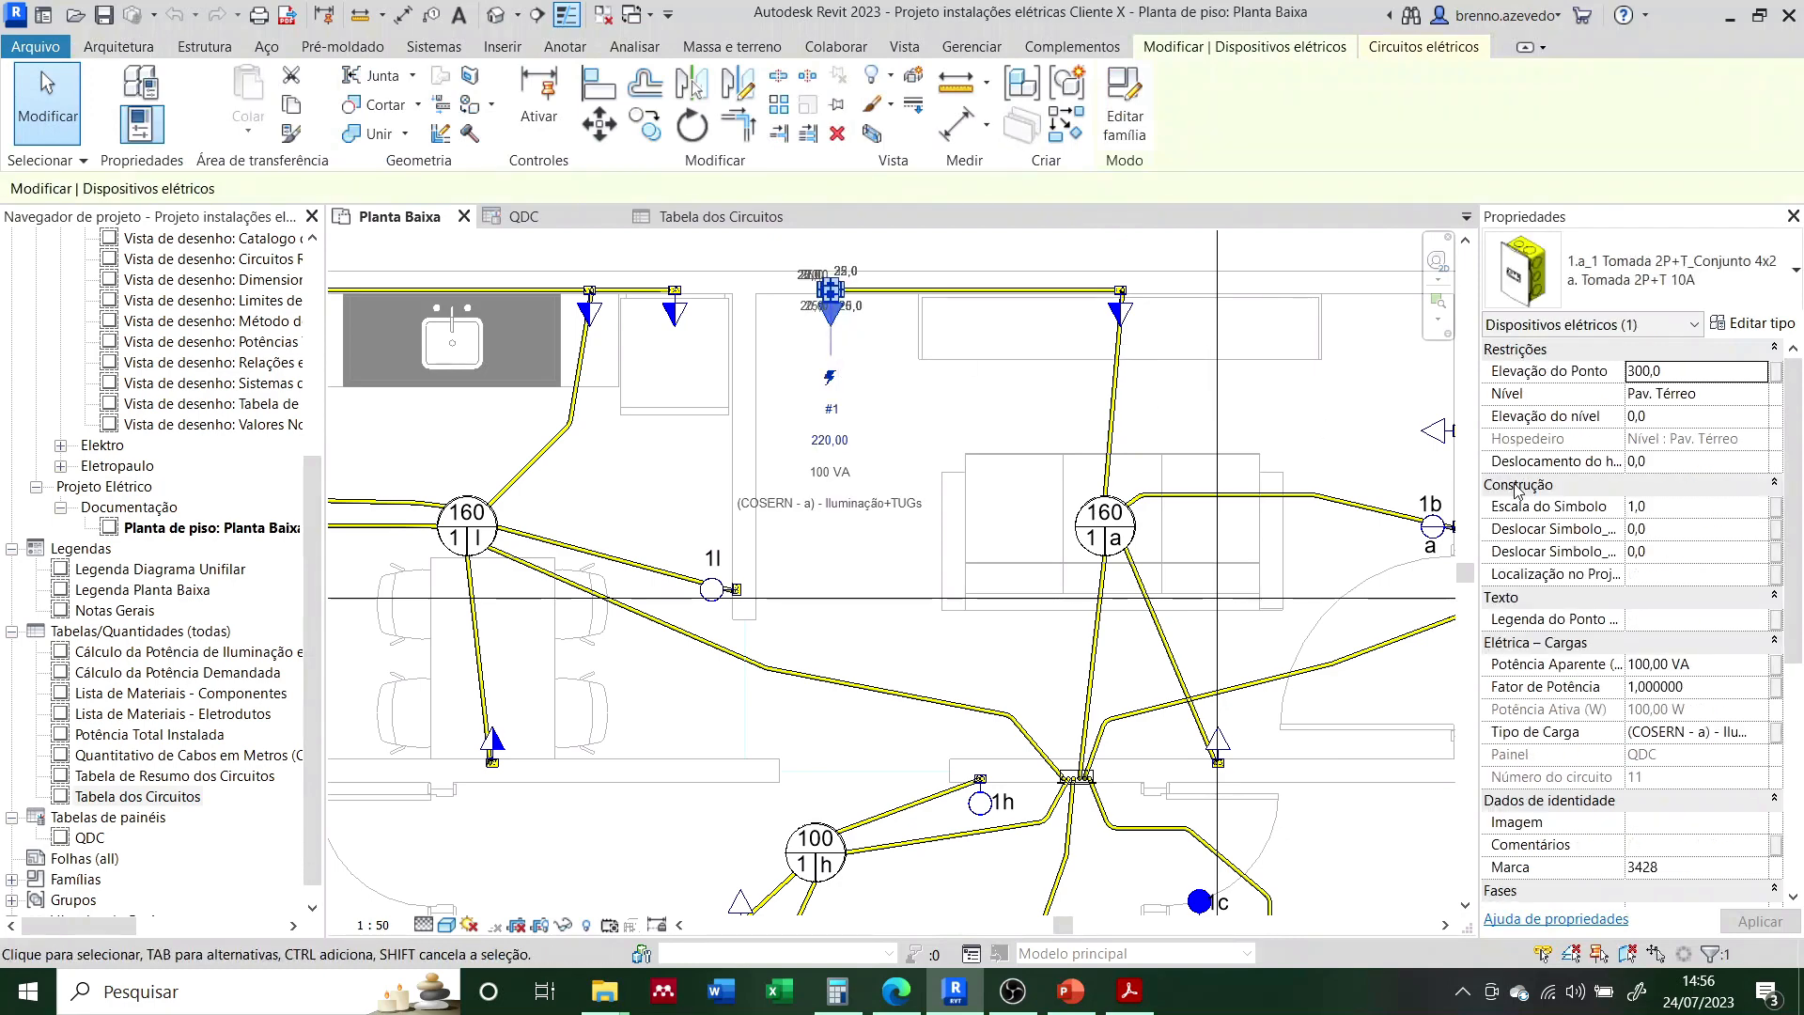
{"action": "scroll", "coordinate": [1631, 563], "scroll_direction": "down", "scroll_amount": 3}
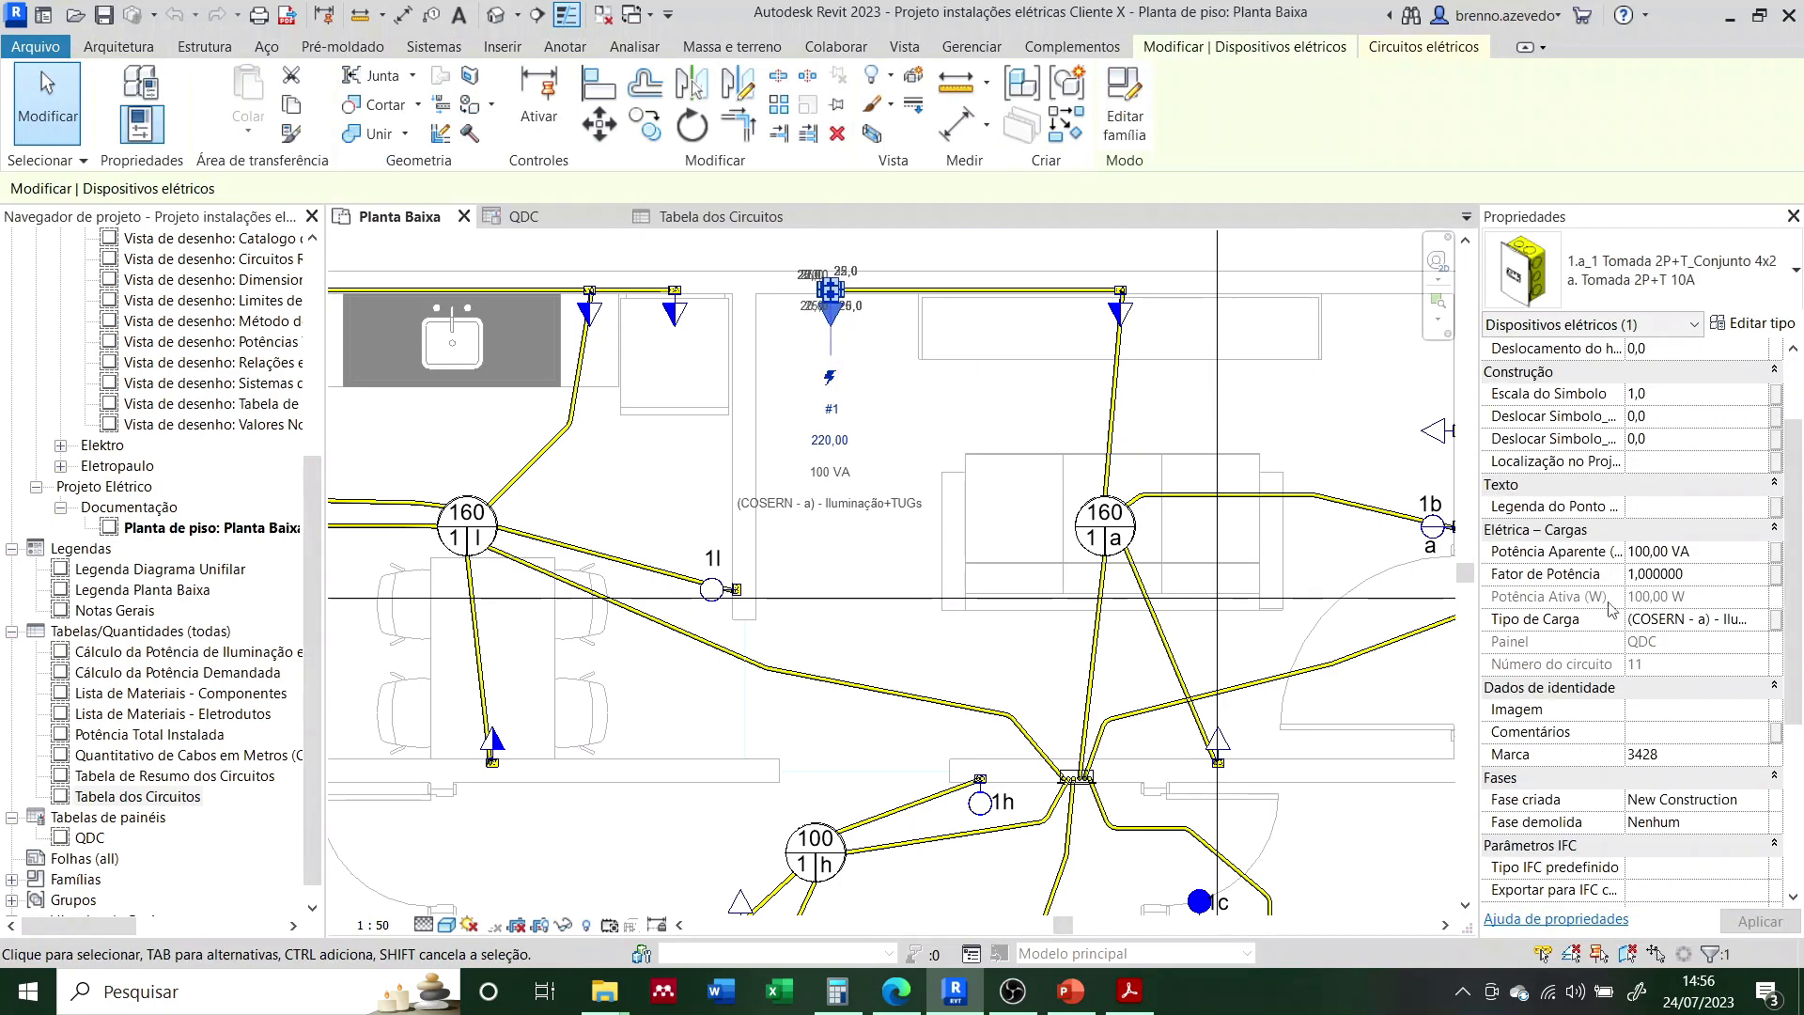
{"action": "left_click", "coordinate": [1658, 619]}
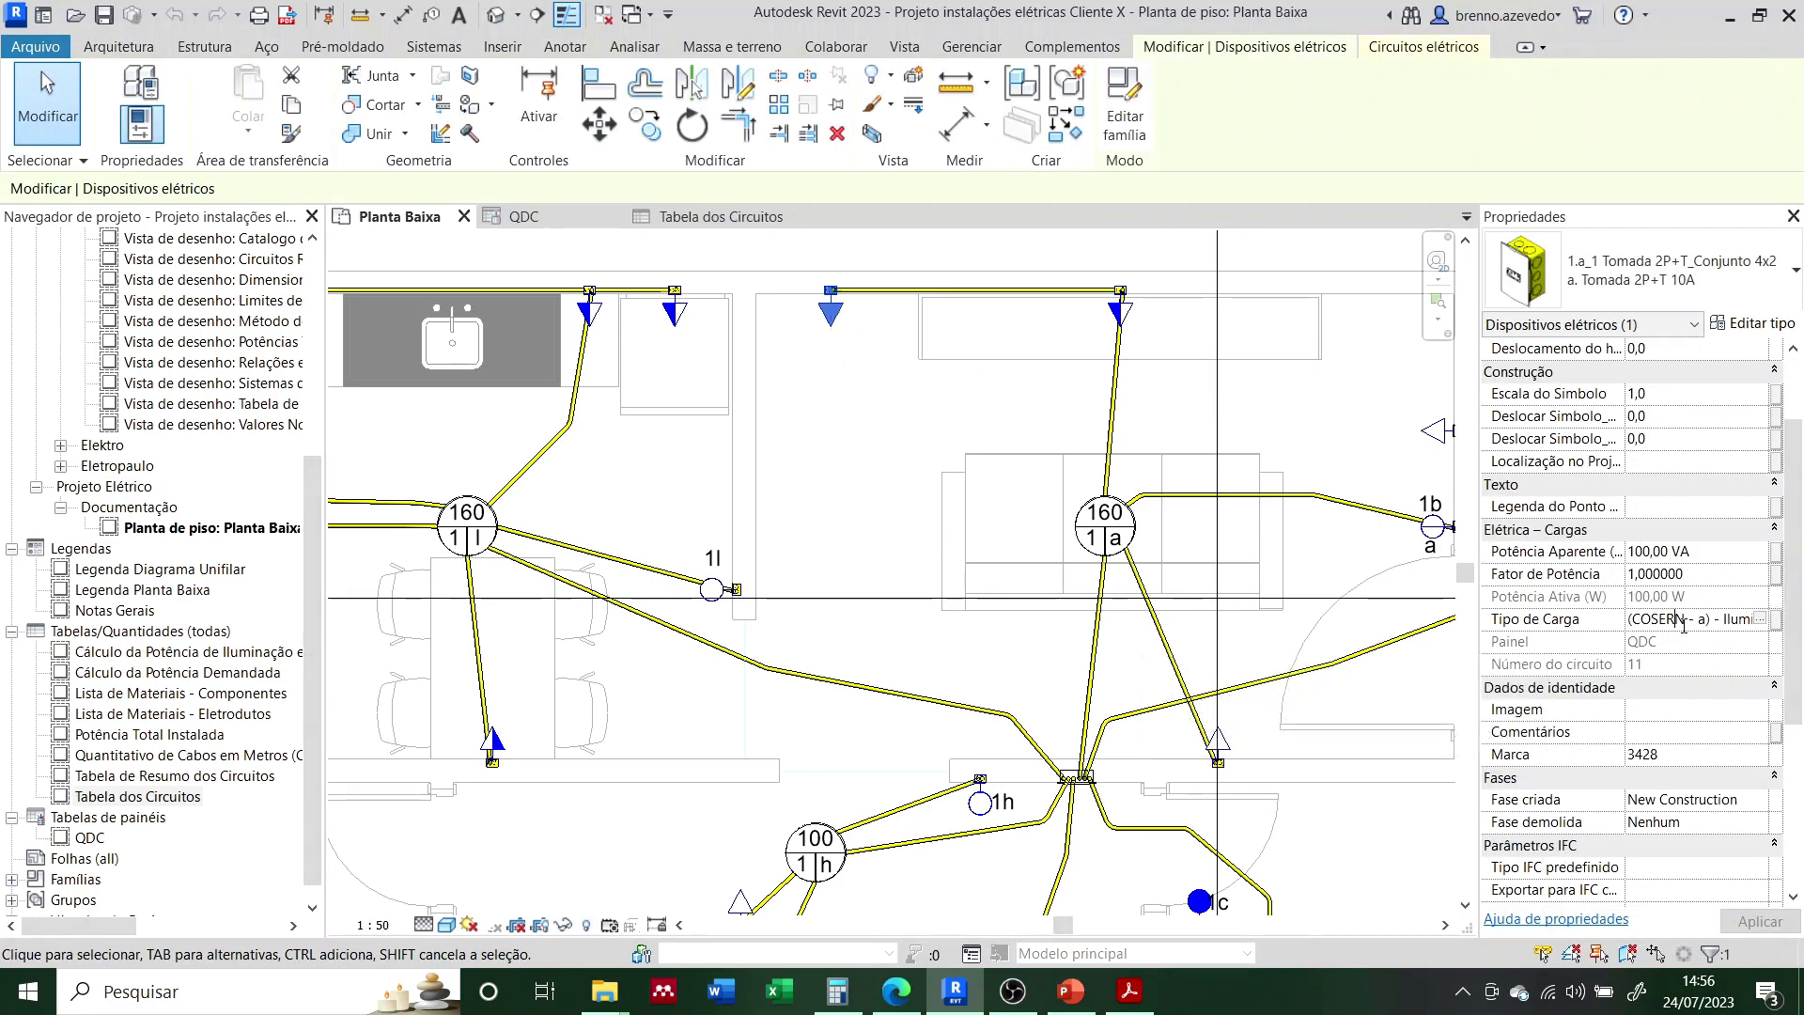
{"action": "left_click", "coordinate": [1760, 619]}
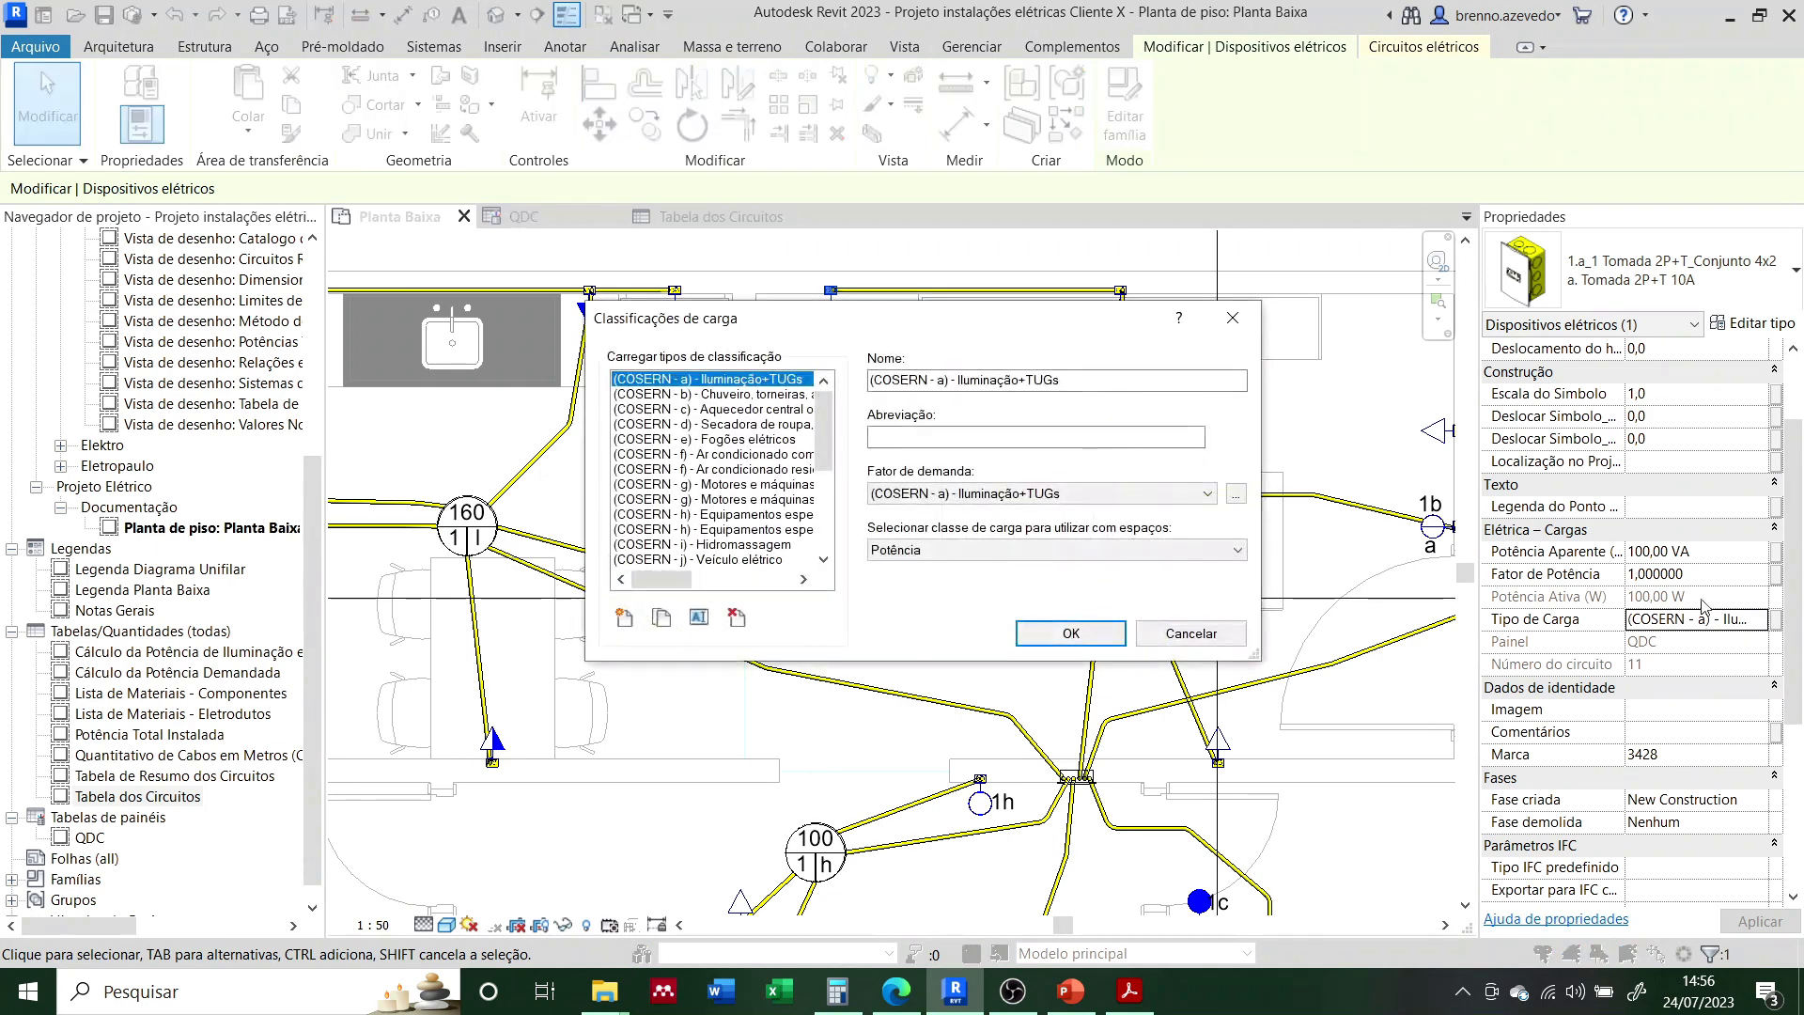
Step: Review the Iluminação+TUGs (Residencial) and COSERN - b classifications, and assign (COSERN - a) - Iluminação+TUGs to the outlet
{"action": "scroll", "coordinate": [776, 463], "scroll_direction": "down", "scroll_amount": 4}
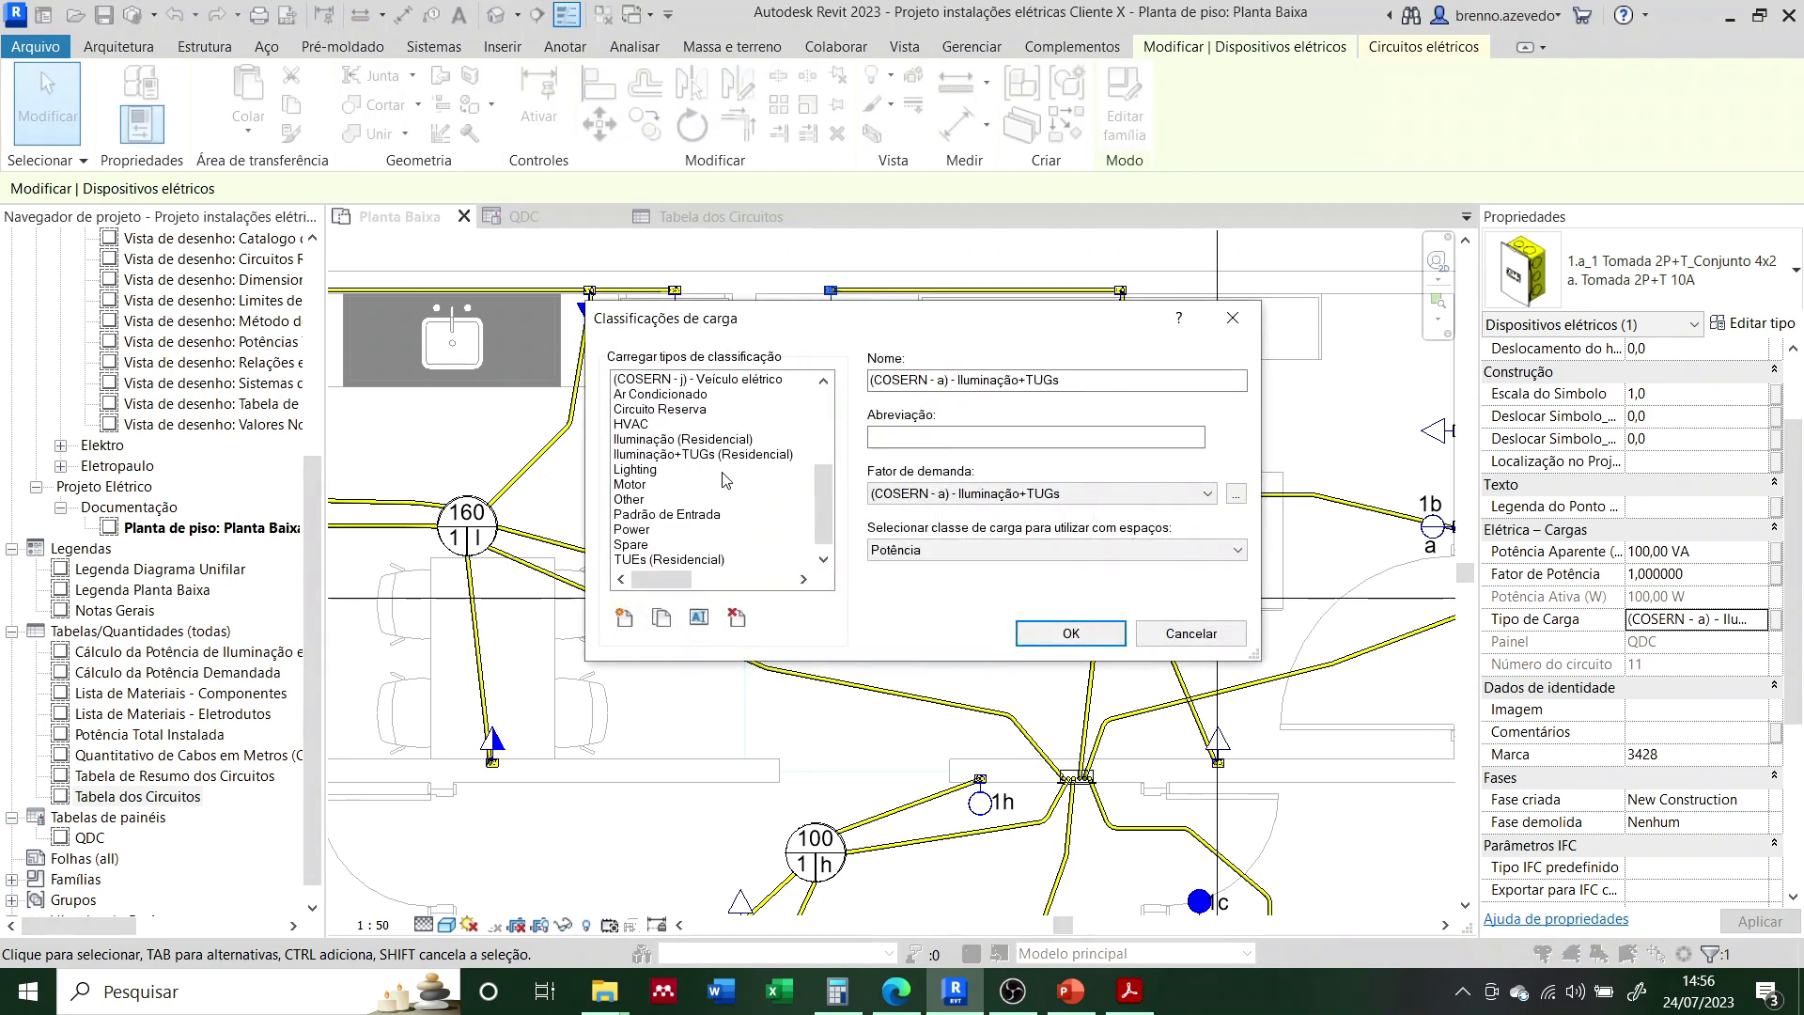
{"action": "left_click", "coordinate": [685, 454]}
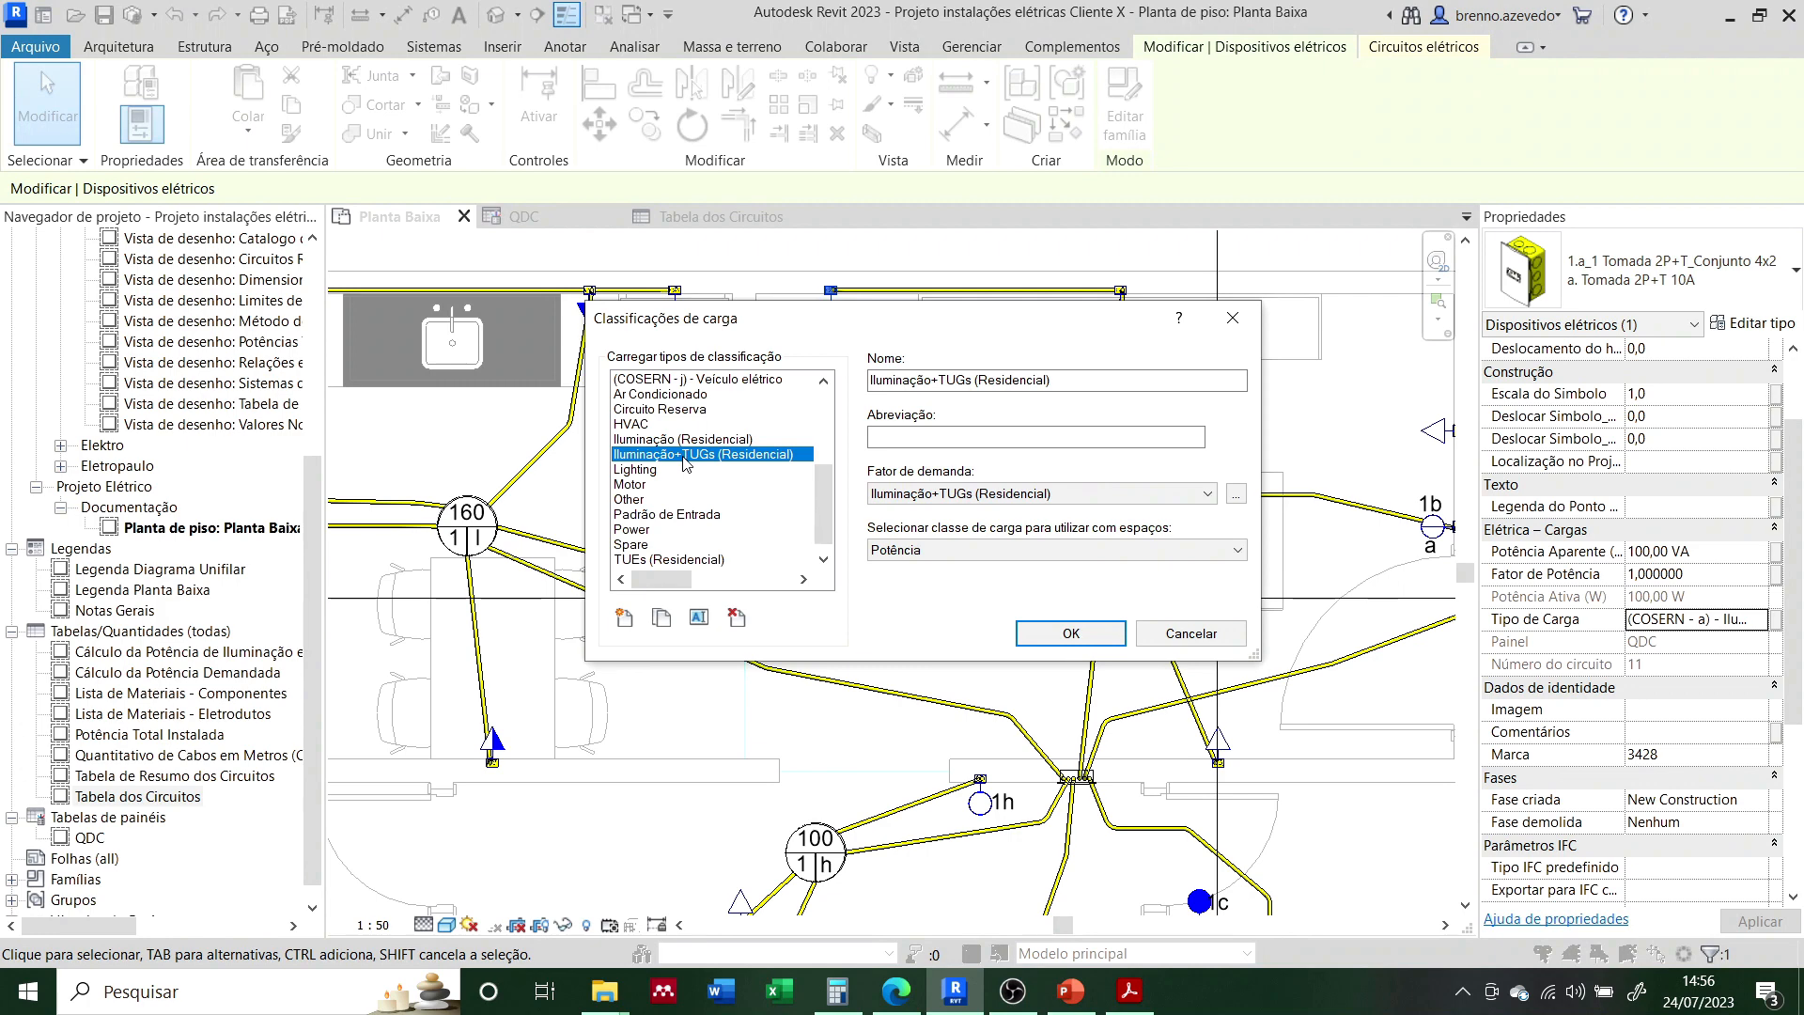
{"action": "scroll", "coordinate": [685, 461], "scroll_direction": "up", "scroll_amount": 4}
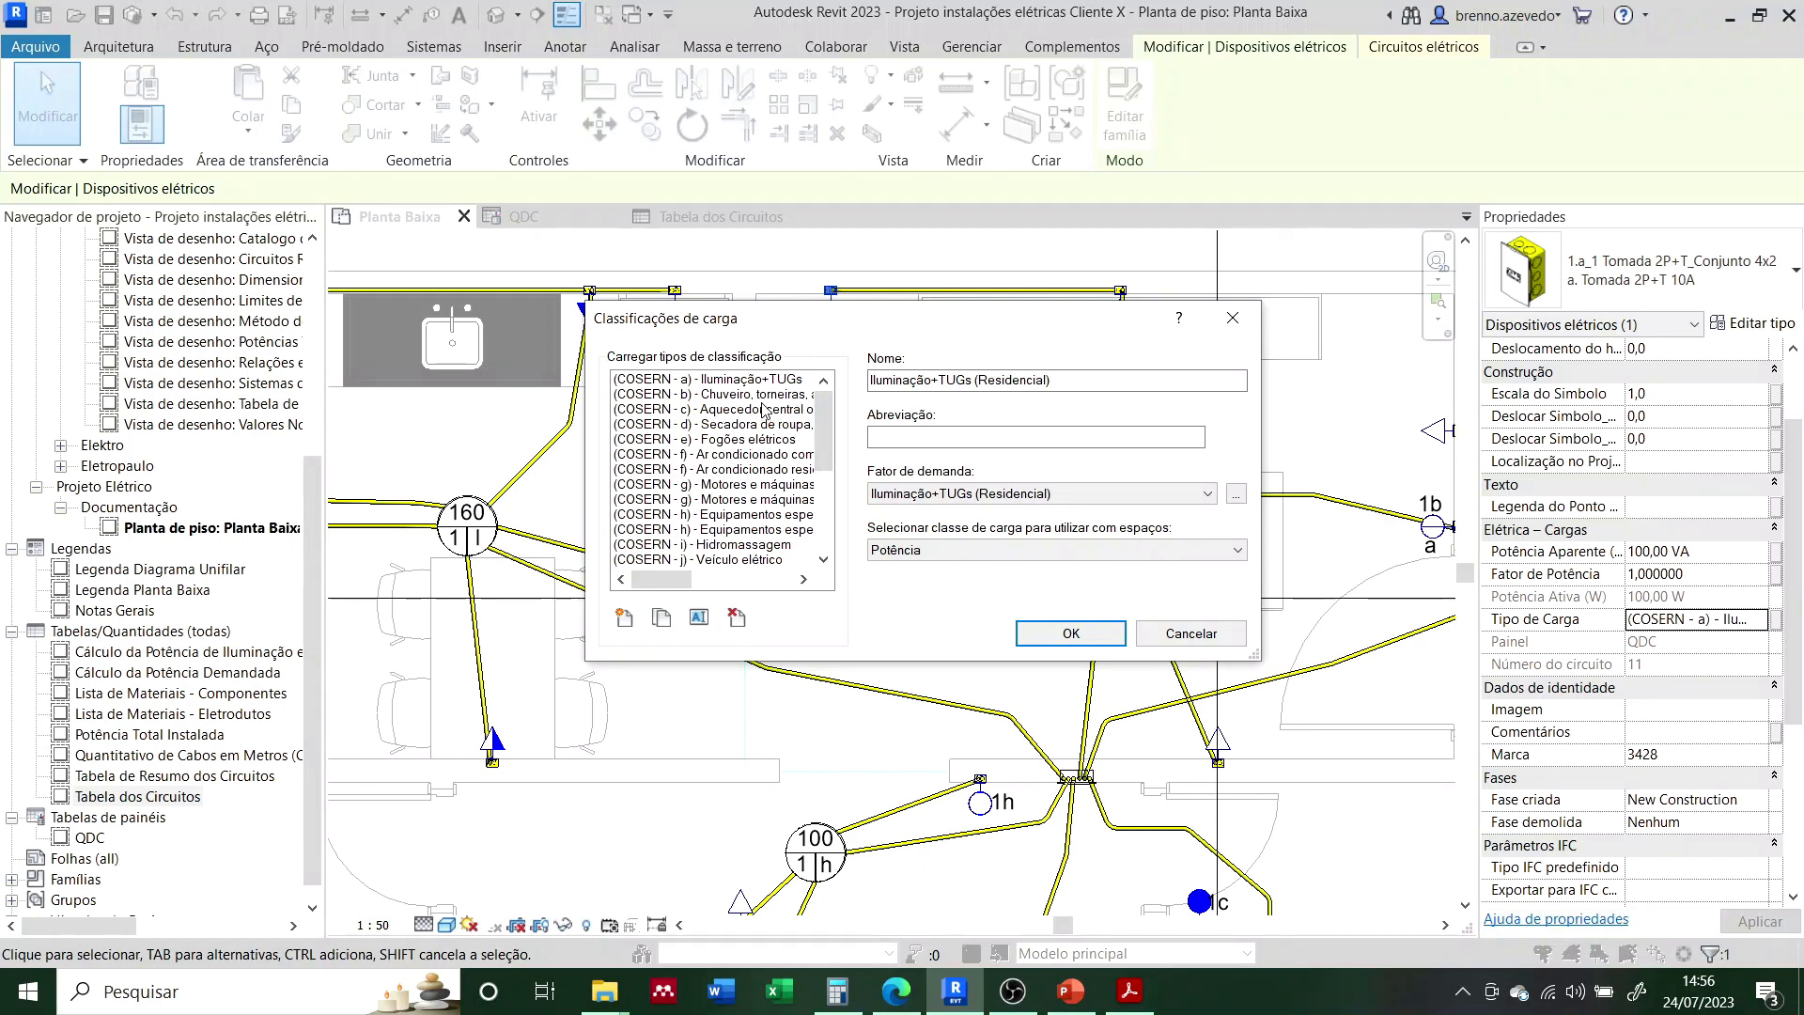
{"action": "left_click_drag", "start_coordinate": [781, 330], "coordinate": [777, 441]}
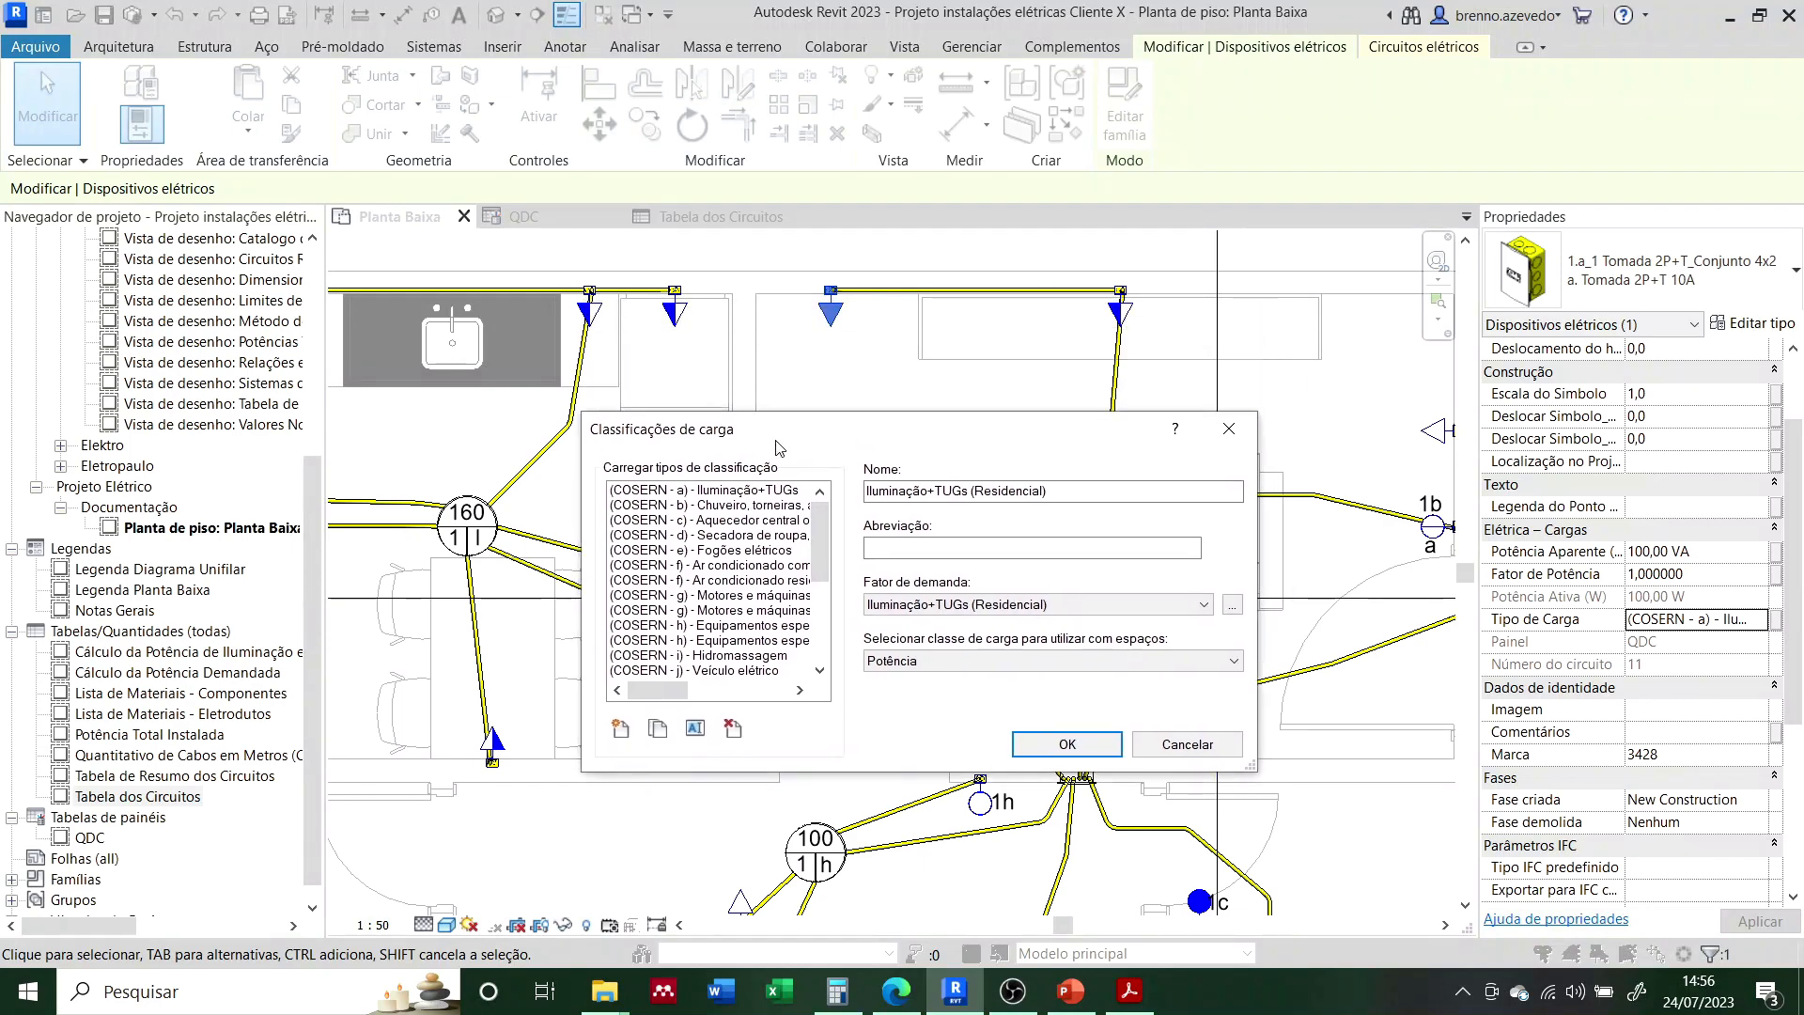
{"action": "left_click", "coordinate": [754, 505]}
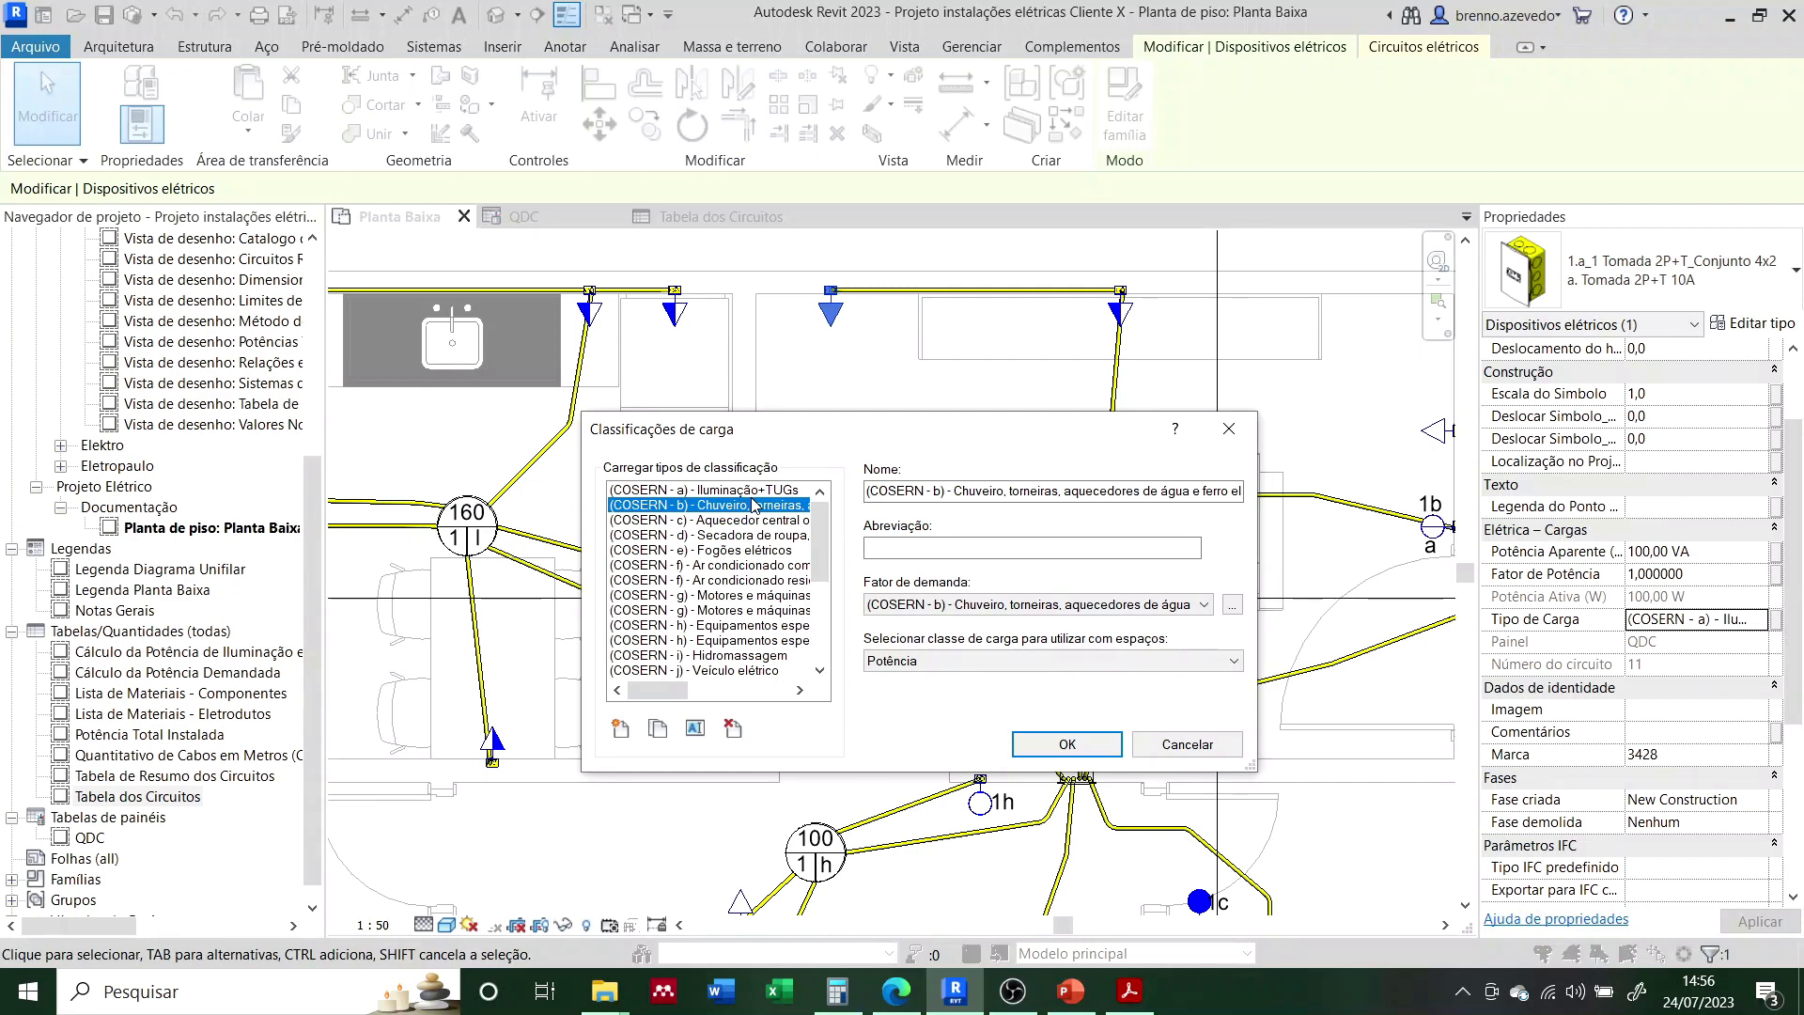
{"action": "left_click", "coordinate": [750, 490]}
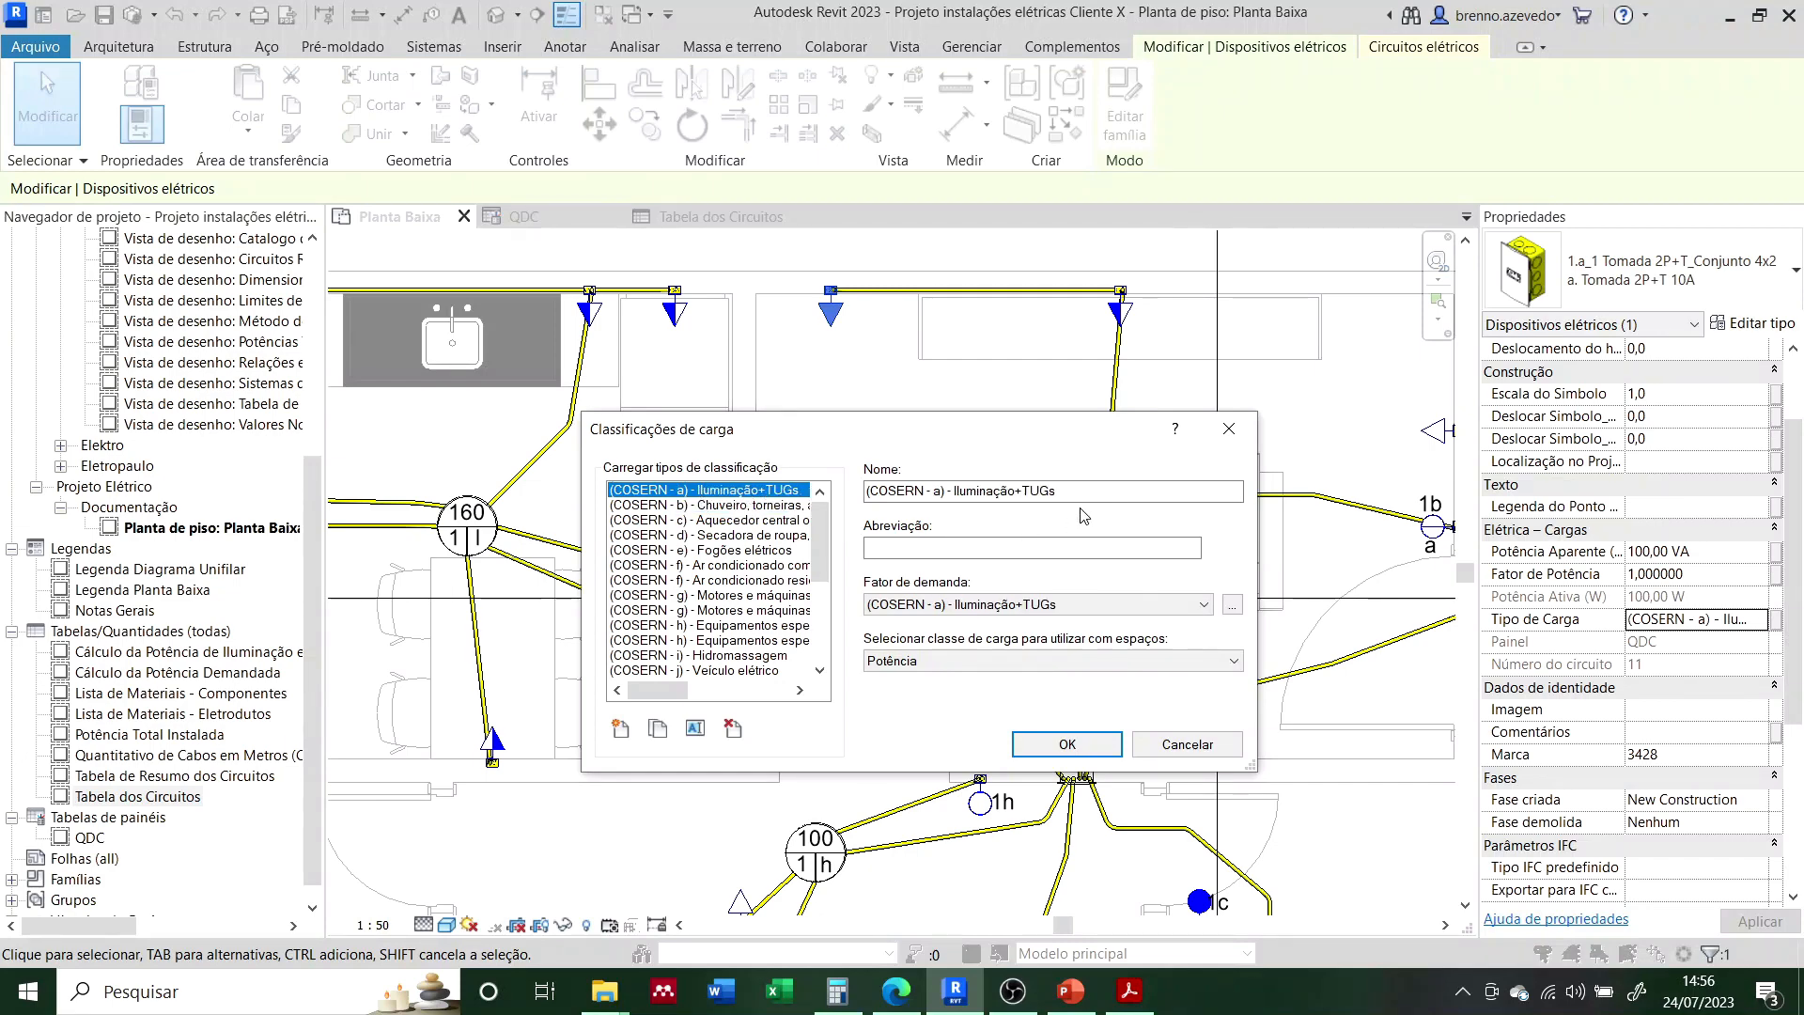
{"action": "left_click", "coordinate": [1067, 745]}
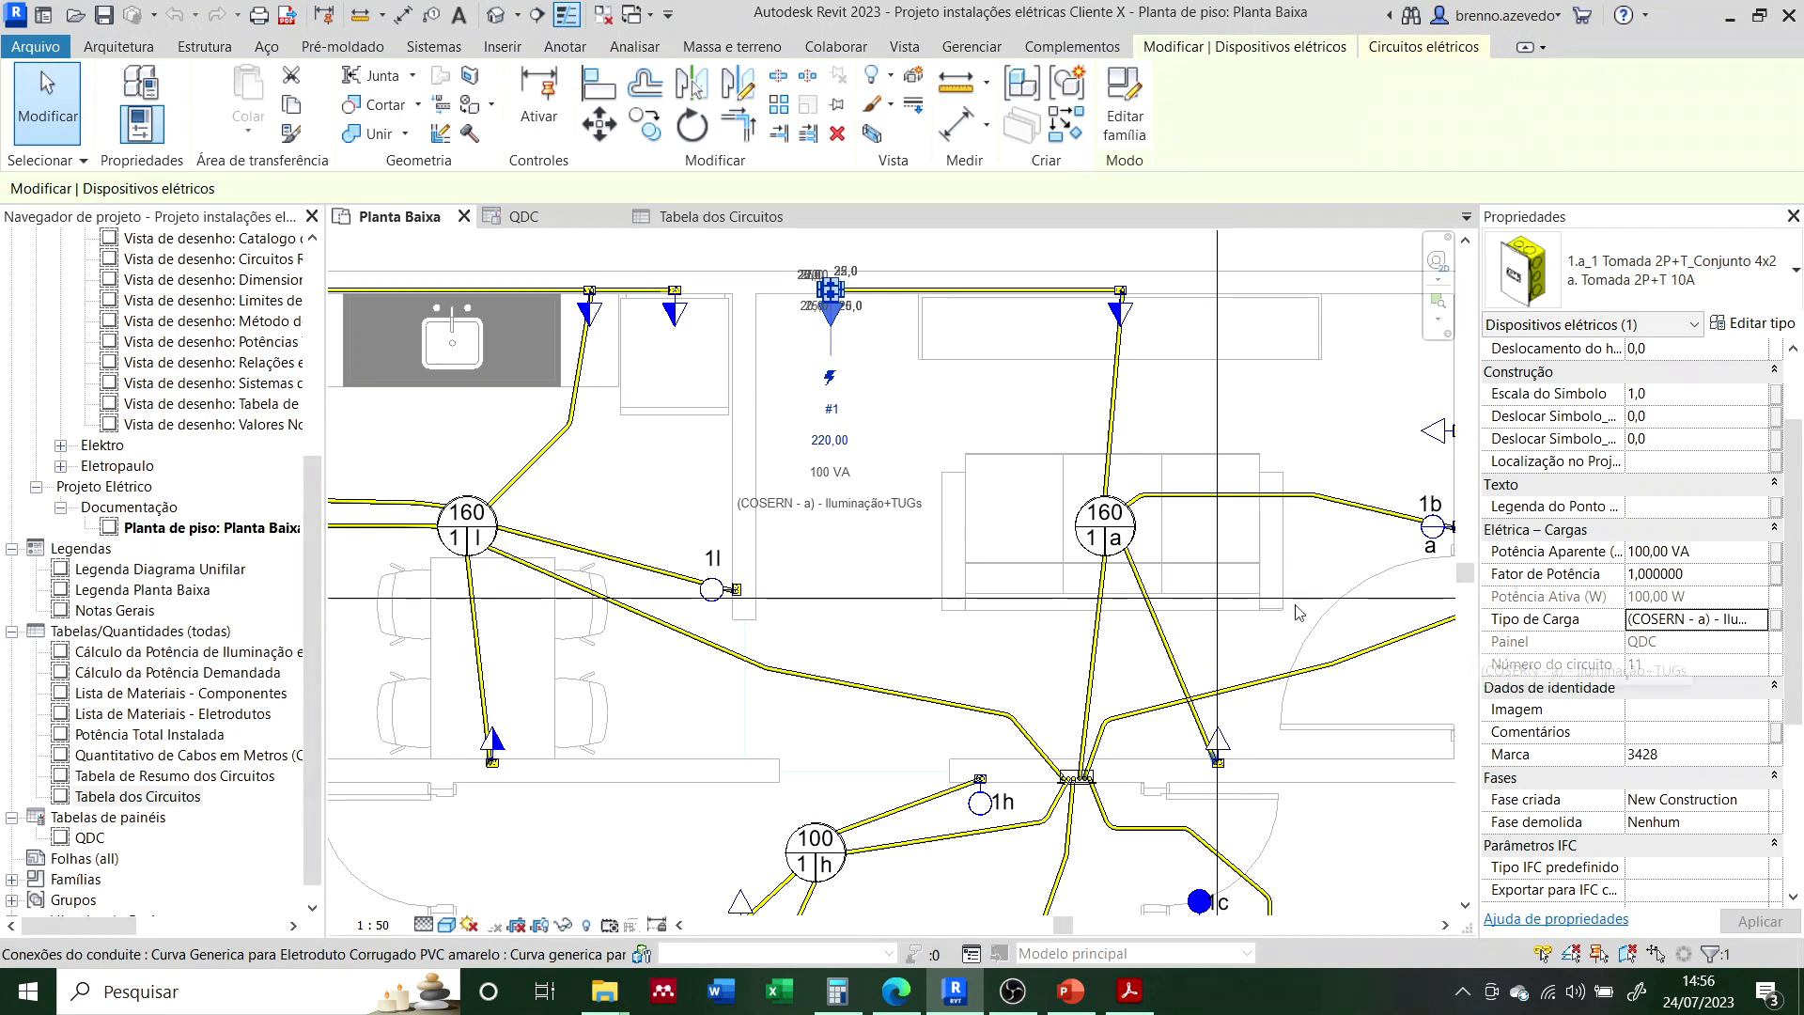
Step: Inspect the load classification of the high outlet on the lower wall of the bedroom with light c
{"action": "scroll", "coordinate": [925, 390], "scroll_direction": "down", "scroll_amount": 4}
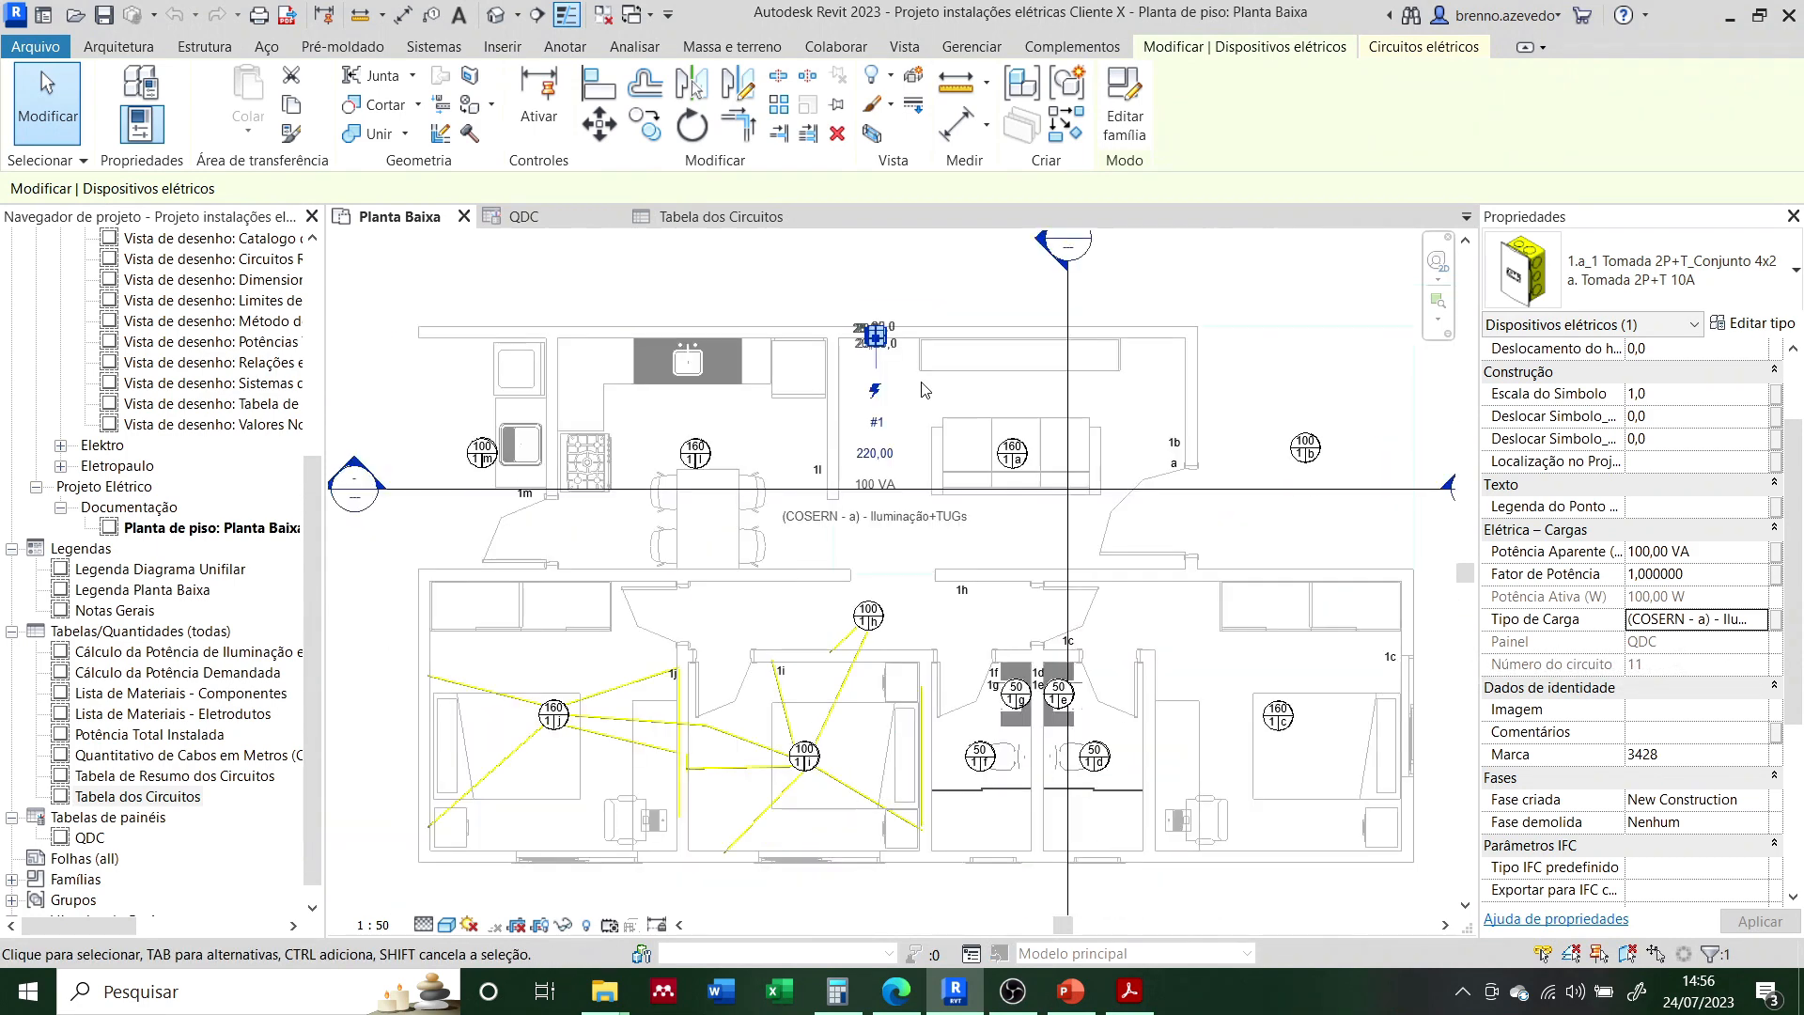
{"action": "scroll", "coordinate": [925, 390], "scroll_direction": "down", "scroll_amount": 2}
{"action": "scroll", "coordinate": [1285, 830], "scroll_direction": "up", "scroll_amount": 6}
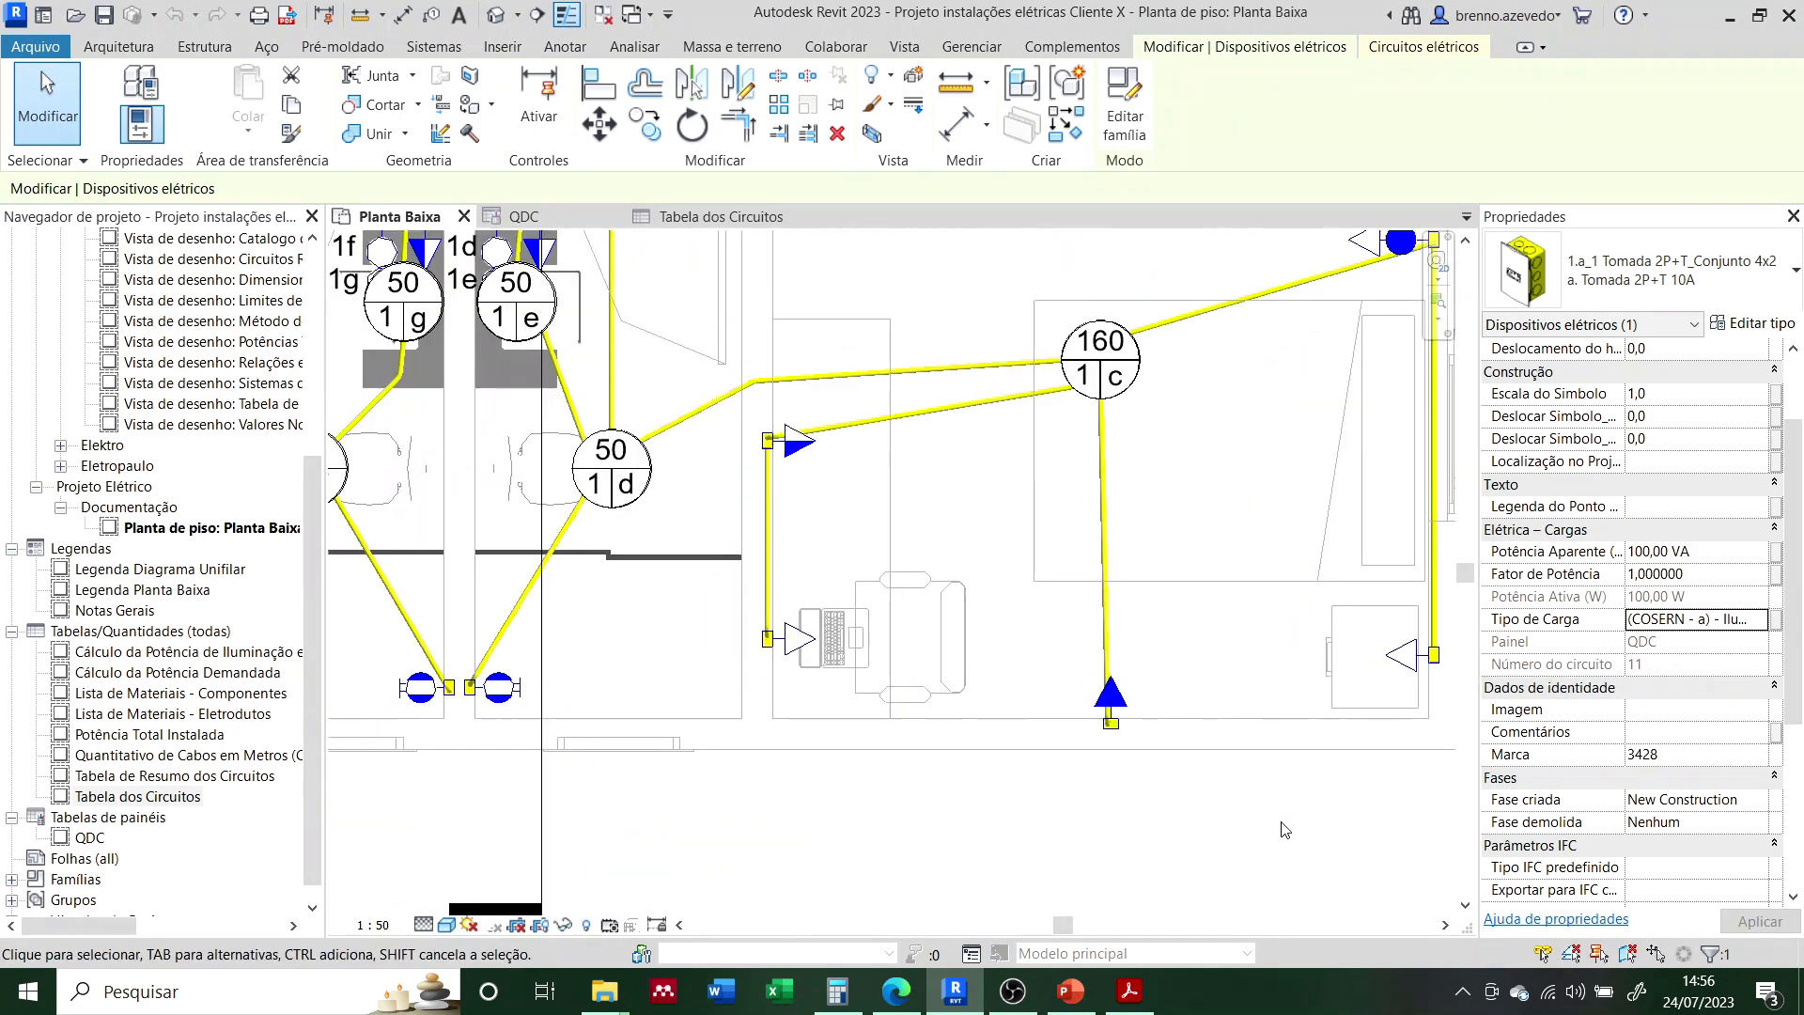
{"action": "scroll", "coordinate": [1285, 830], "scroll_direction": "up", "scroll_amount": 2}
{"action": "key", "text": "Escape"}
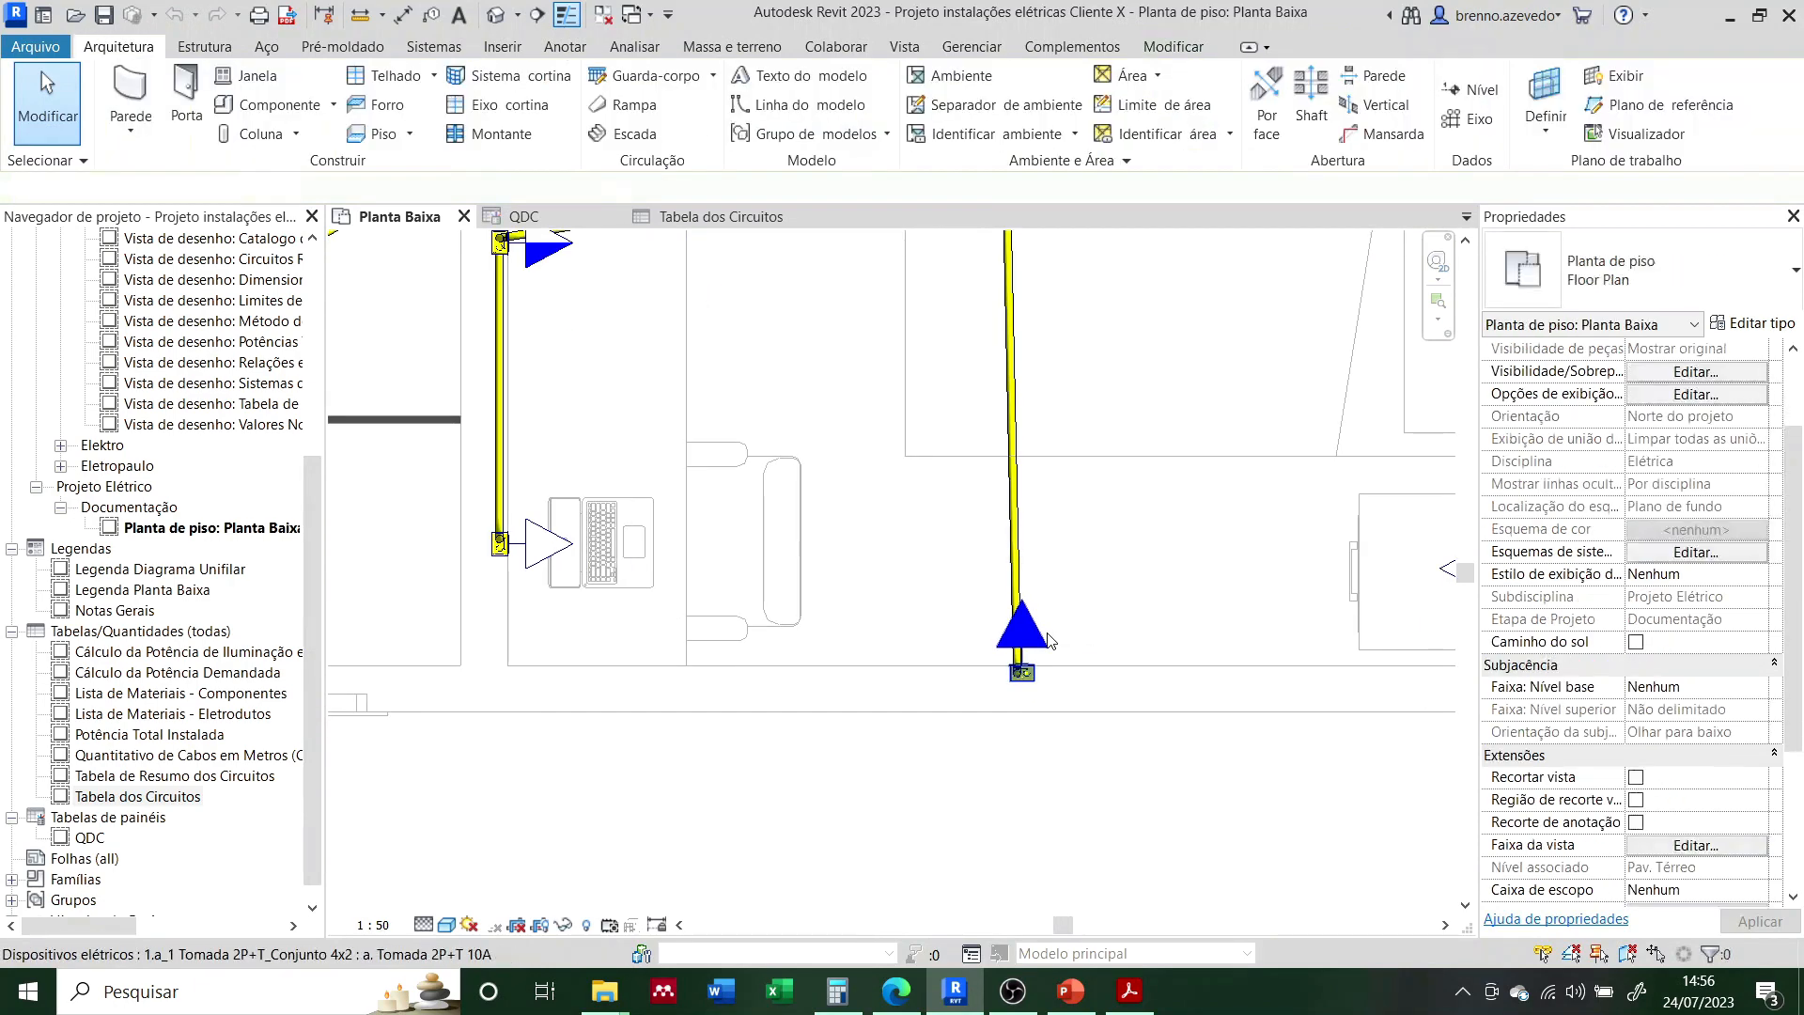
{"action": "left_click", "coordinate": [1048, 637]}
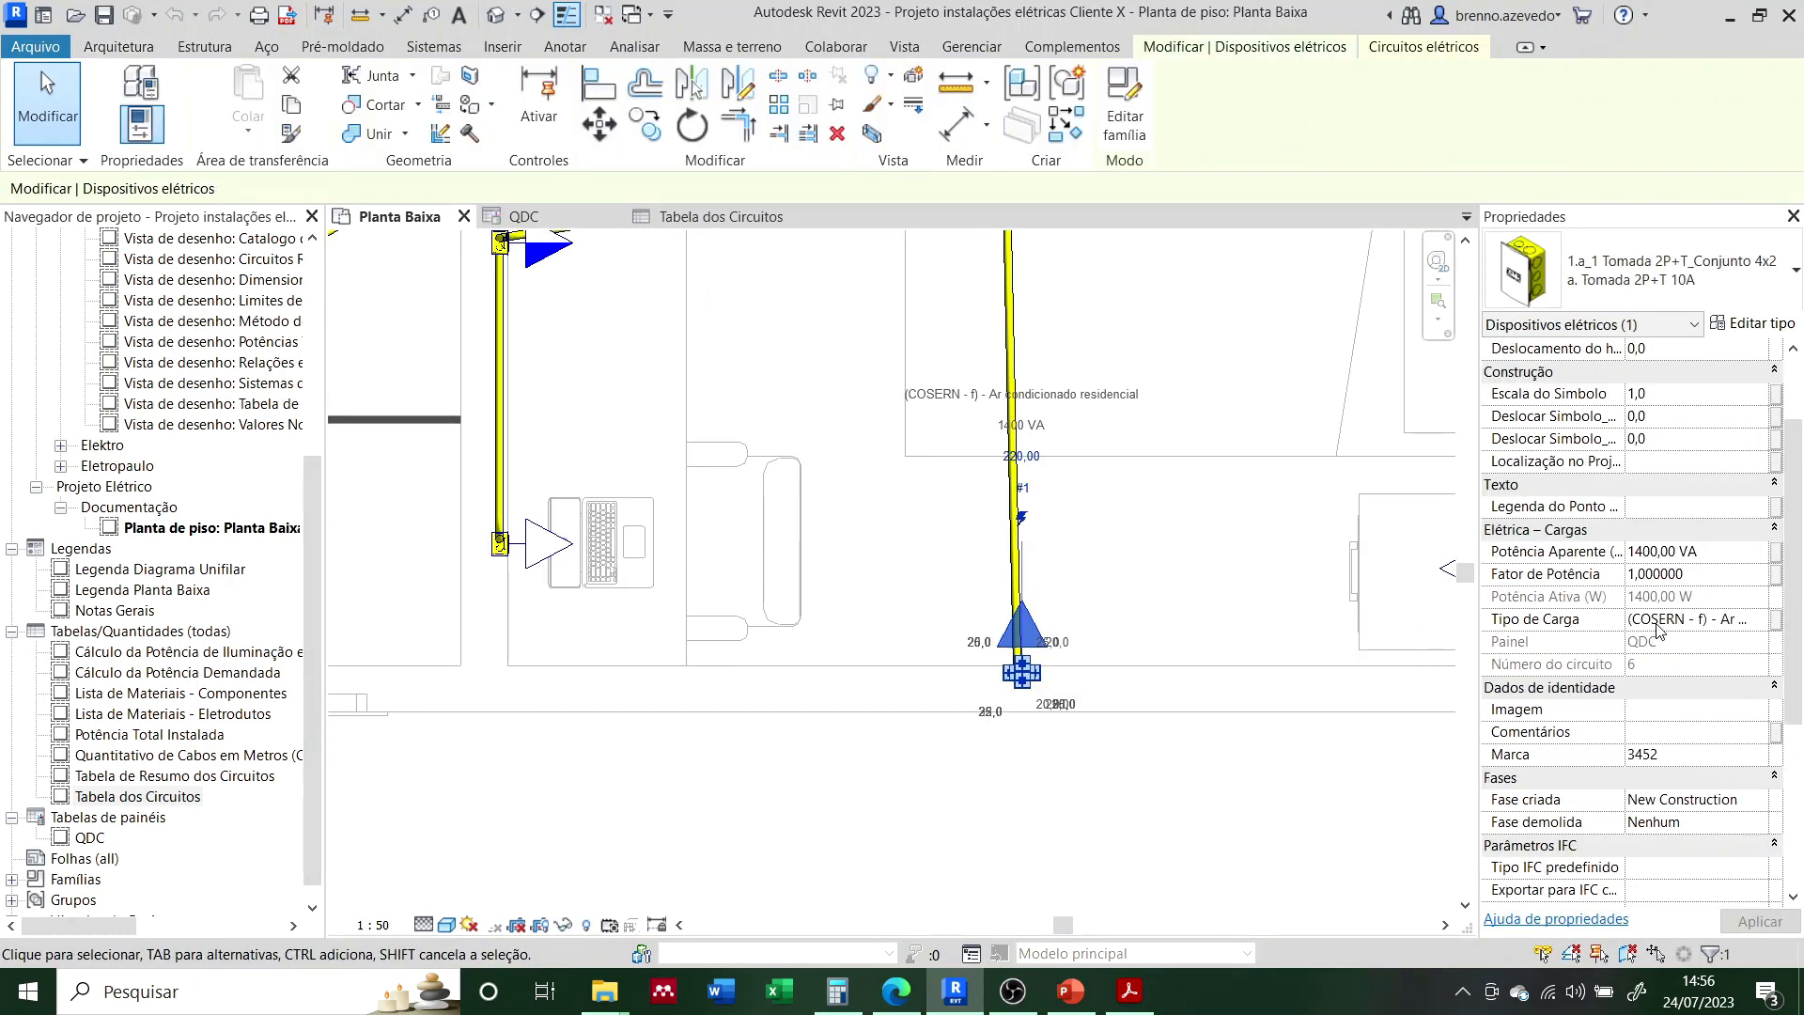
{"action": "left_click", "coordinate": [1655, 620]}
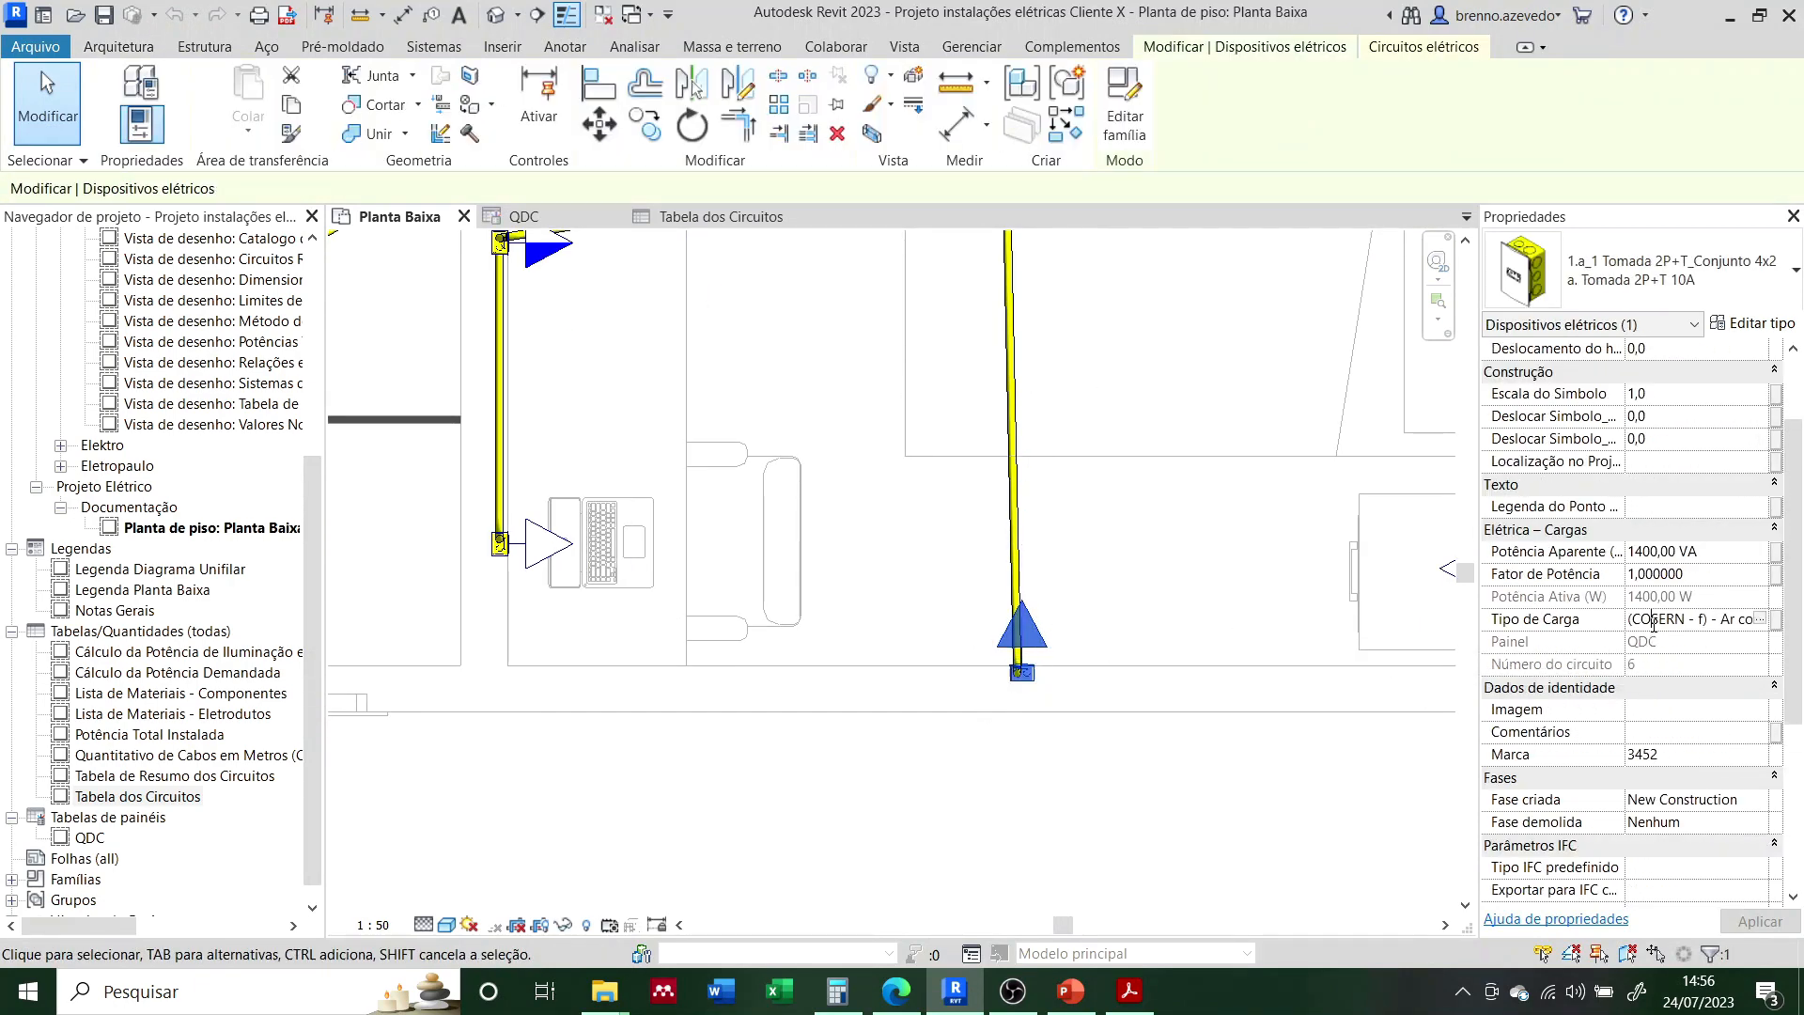
{"action": "left_click", "coordinate": [1761, 621]}
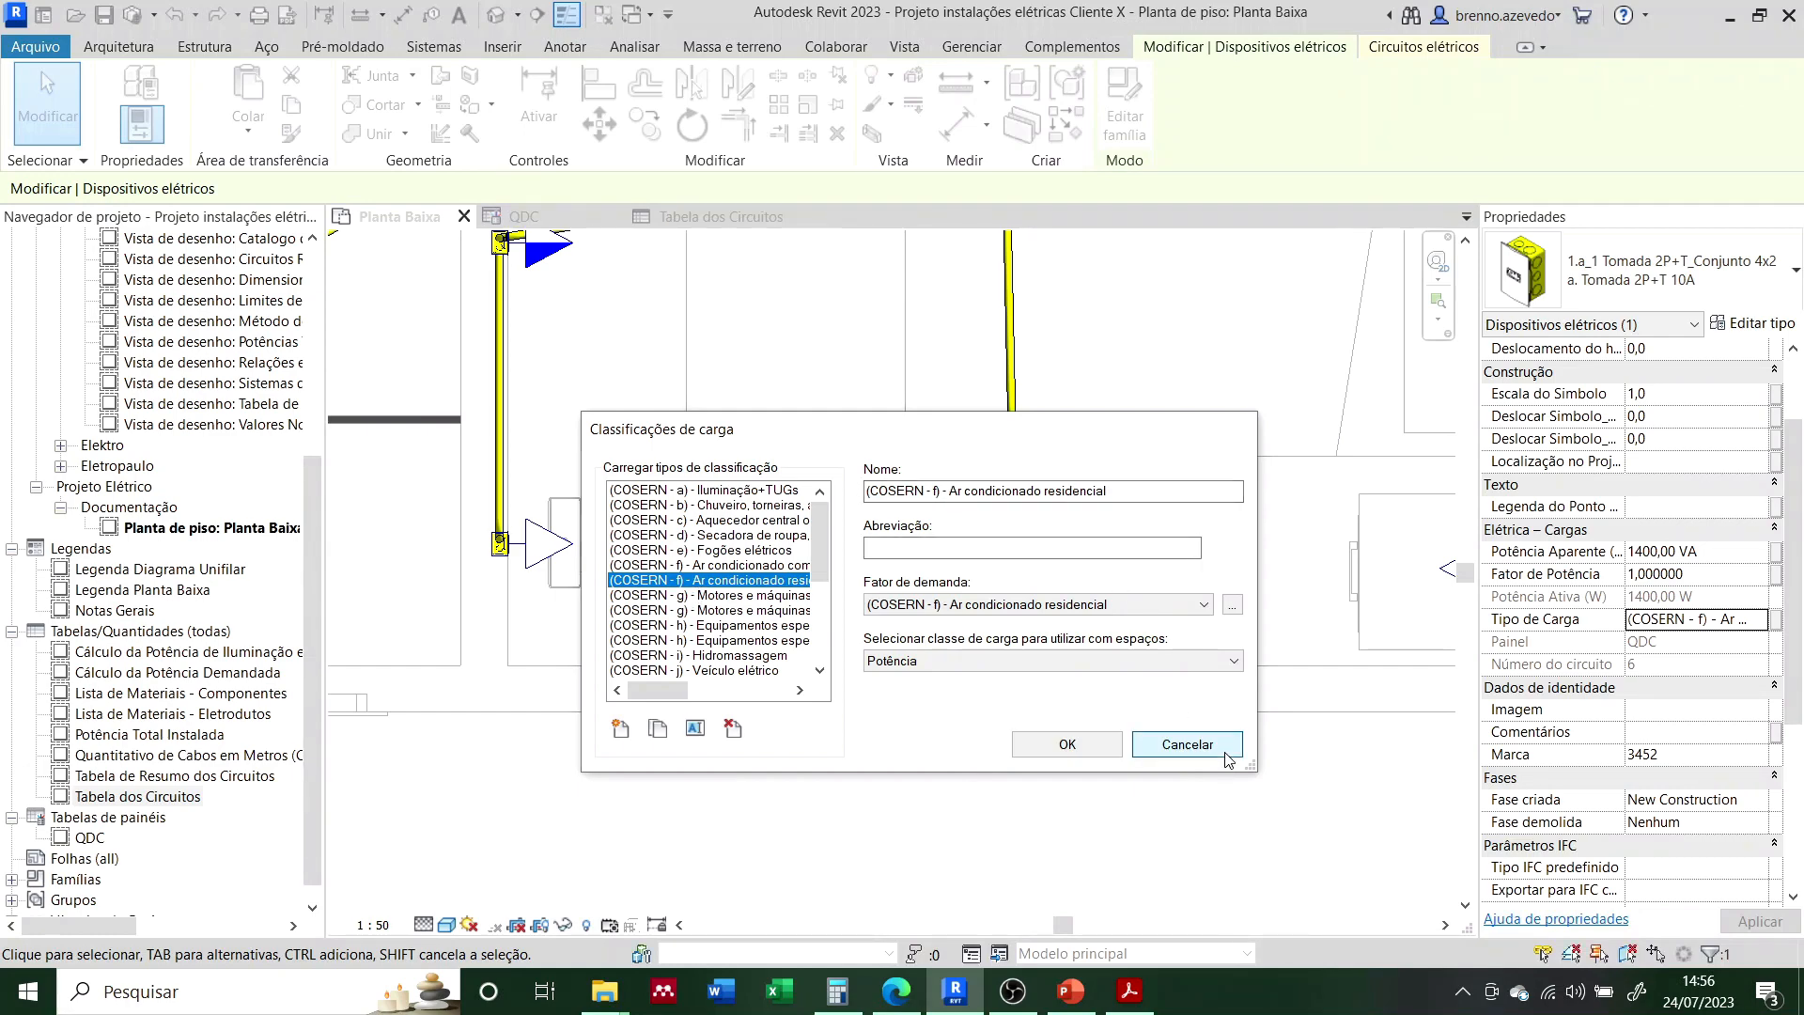
{"action": "left_click", "coordinate": [1187, 744]}
Step: Inspect the load classification of the shower power point in the bathroom with light d
{"action": "scroll", "coordinate": [1171, 689], "scroll_direction": "down", "scroll_amount": 3}
{"action": "left_click", "coordinate": [1140, 842]}
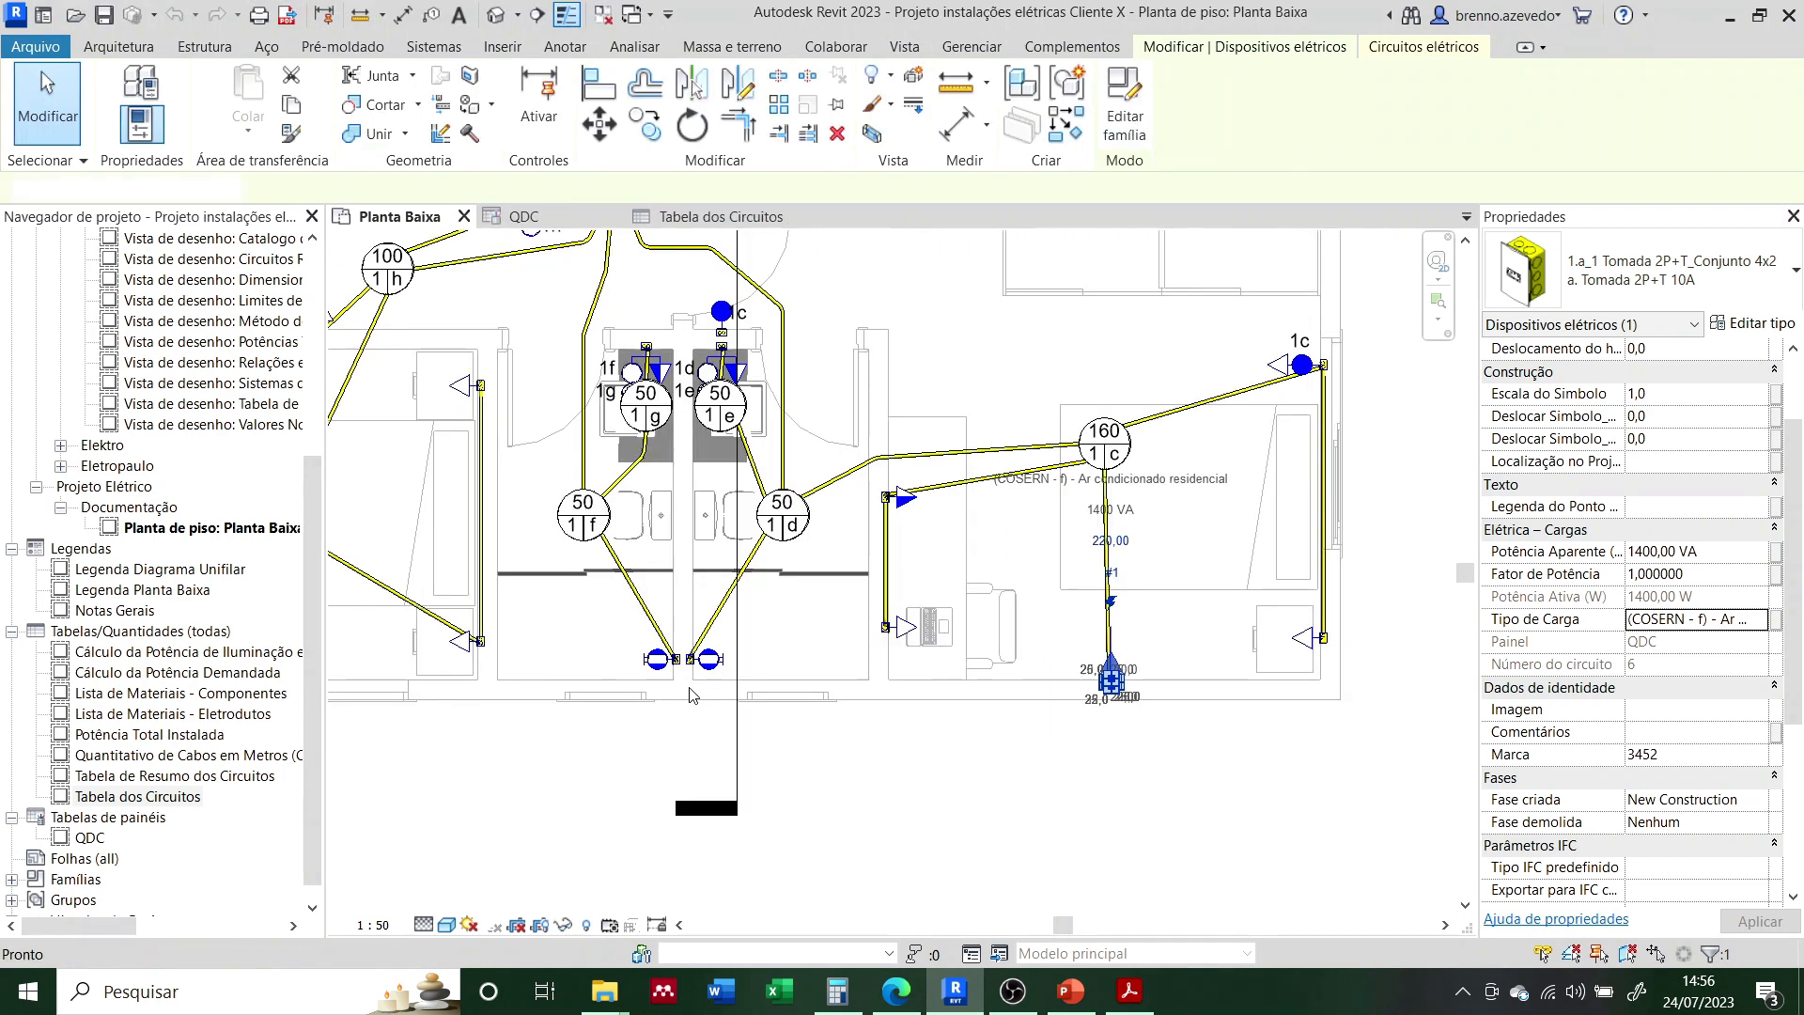
{"action": "scroll", "coordinate": [691, 689], "scroll_direction": "up", "scroll_amount": 3}
{"action": "left_click", "coordinate": [748, 645]}
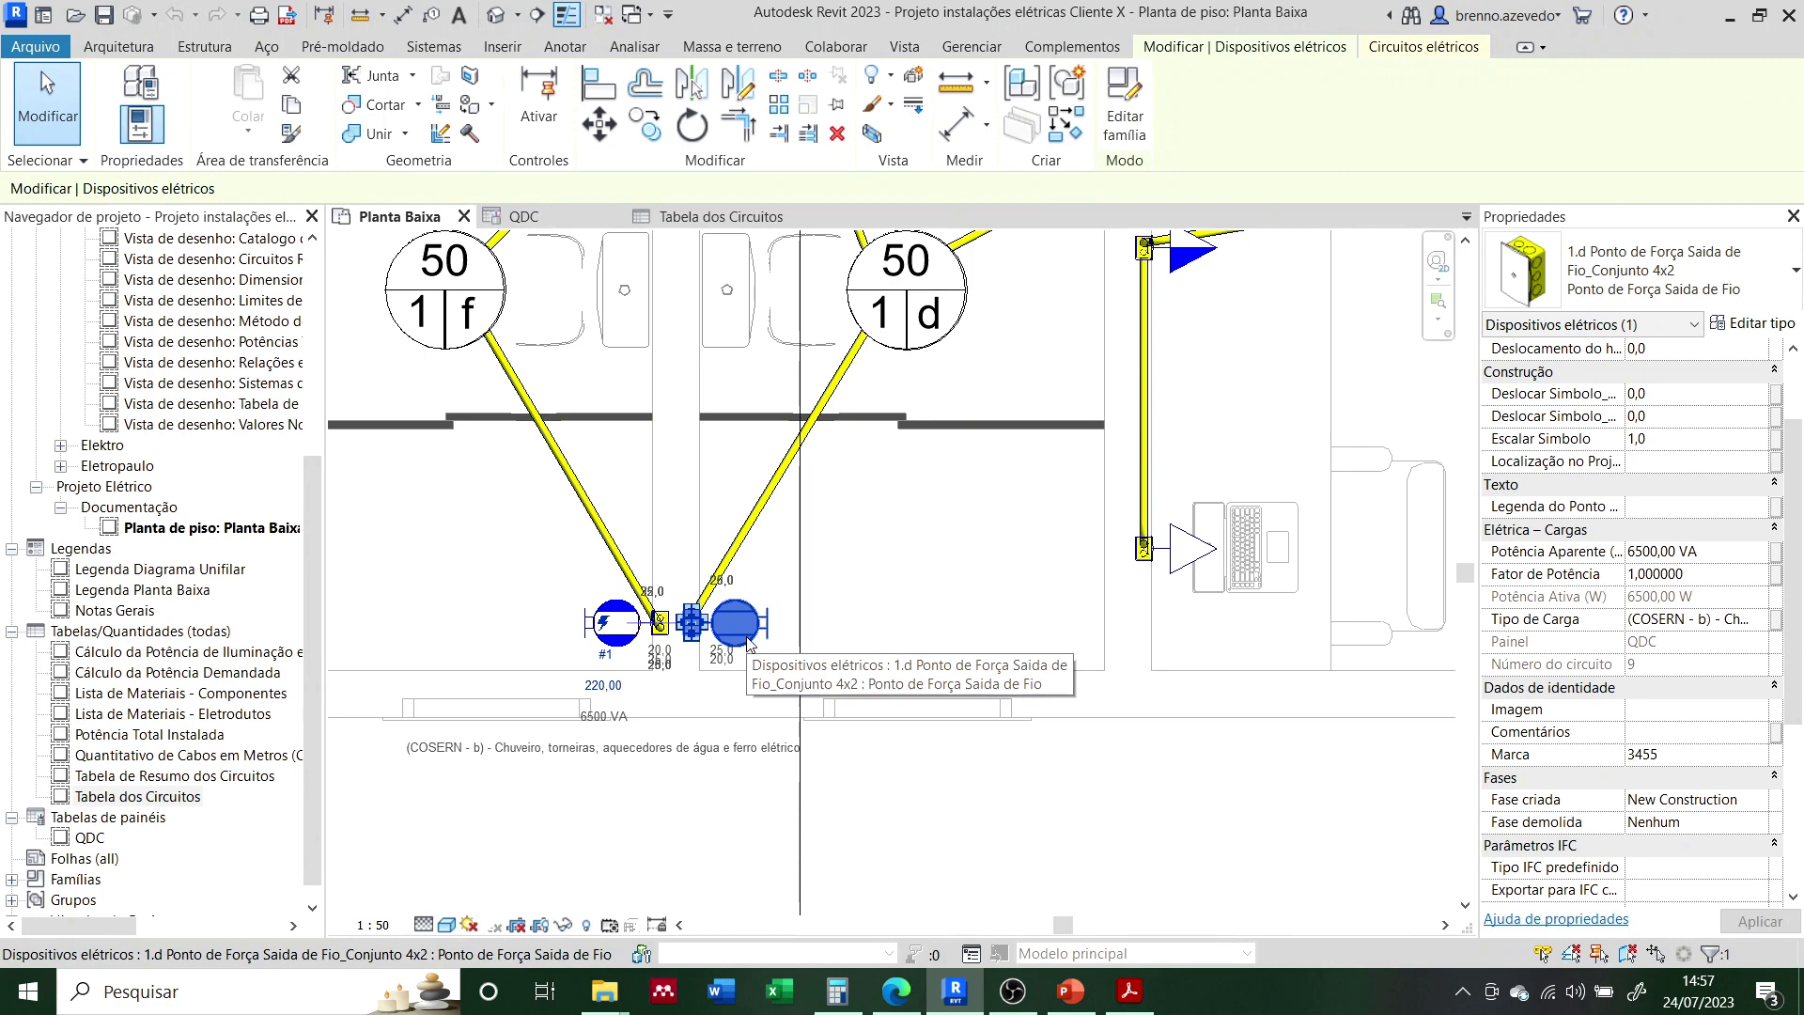
{"action": "left_click", "coordinate": [1658, 620]}
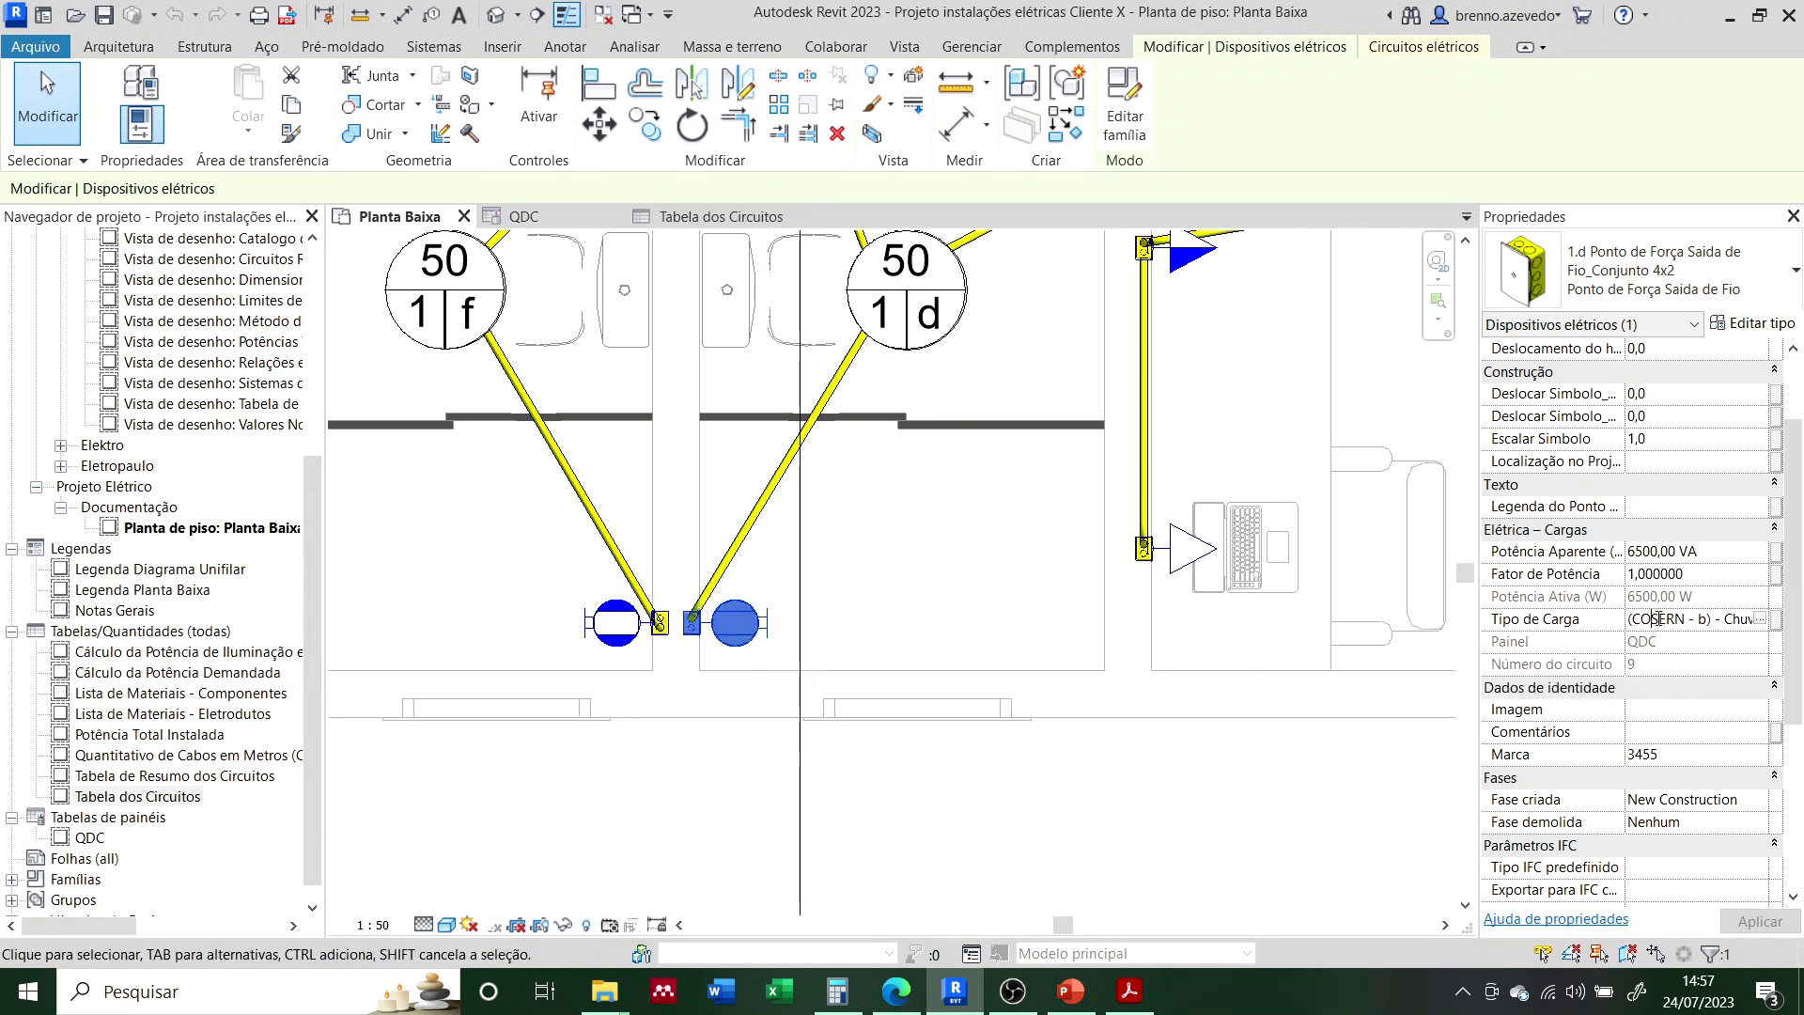
{"action": "left_click", "coordinate": [1760, 618]}
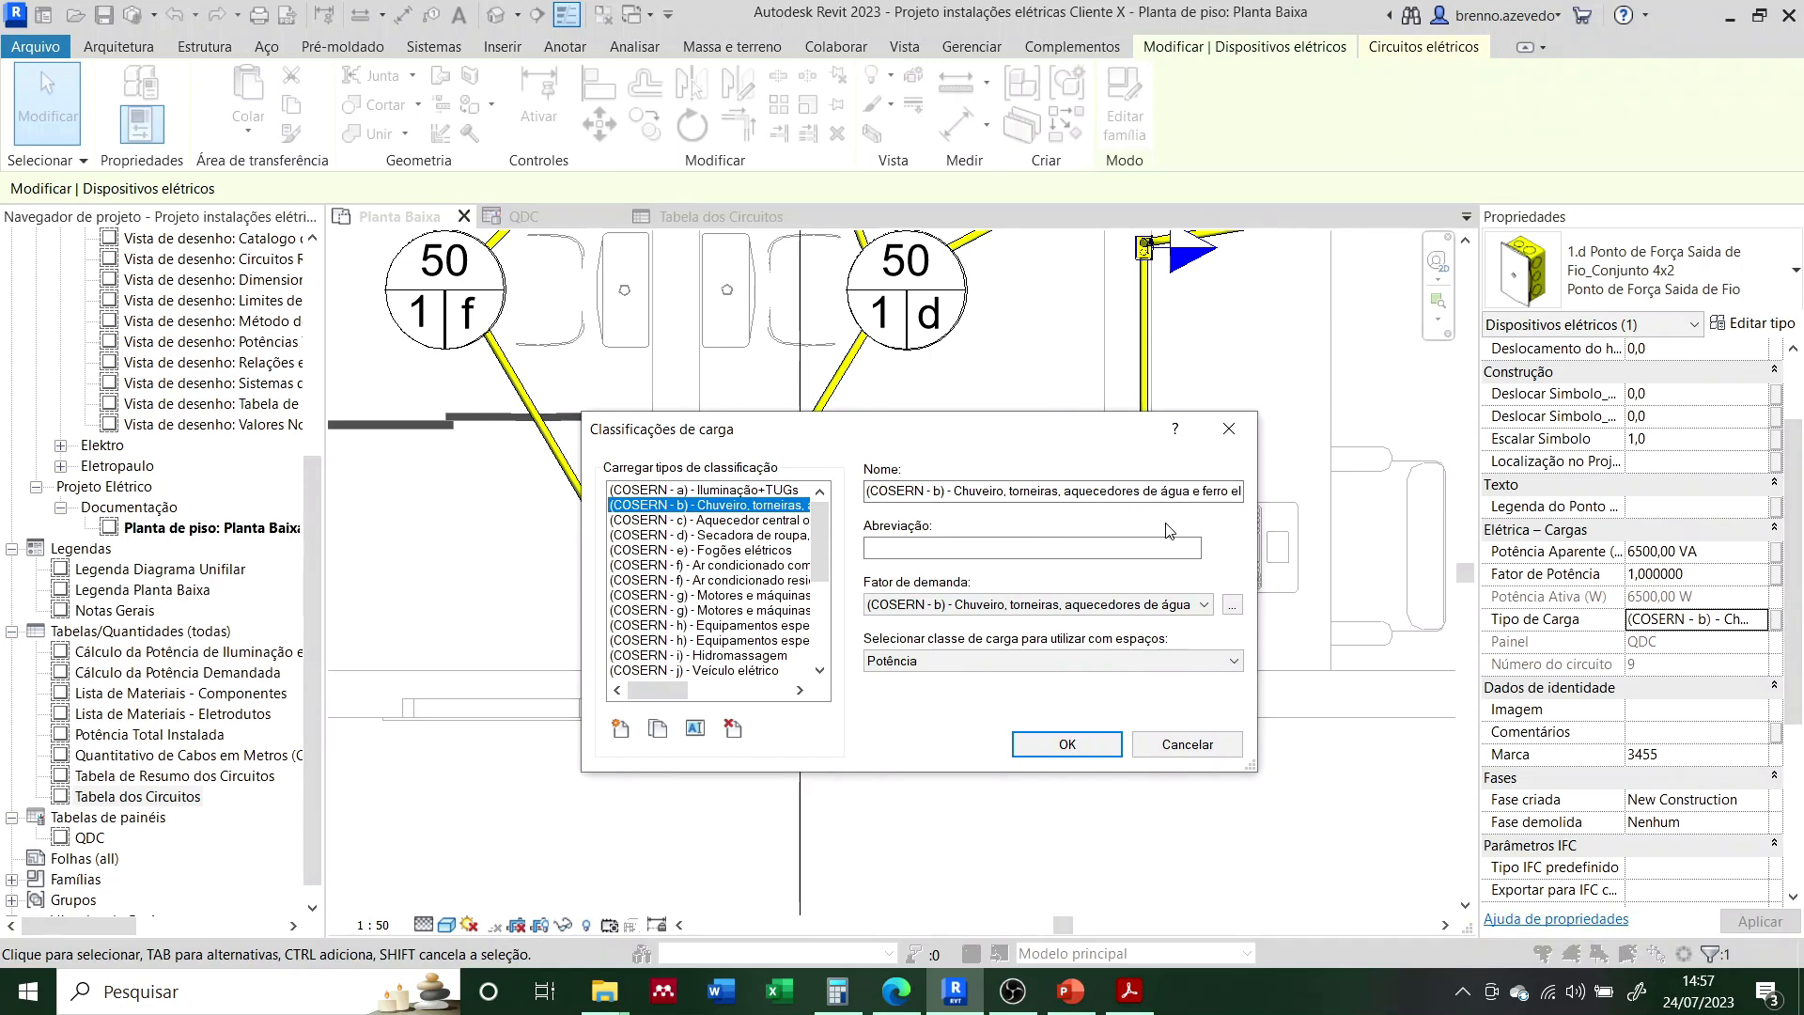
{"action": "left_click", "coordinate": [1188, 743]}
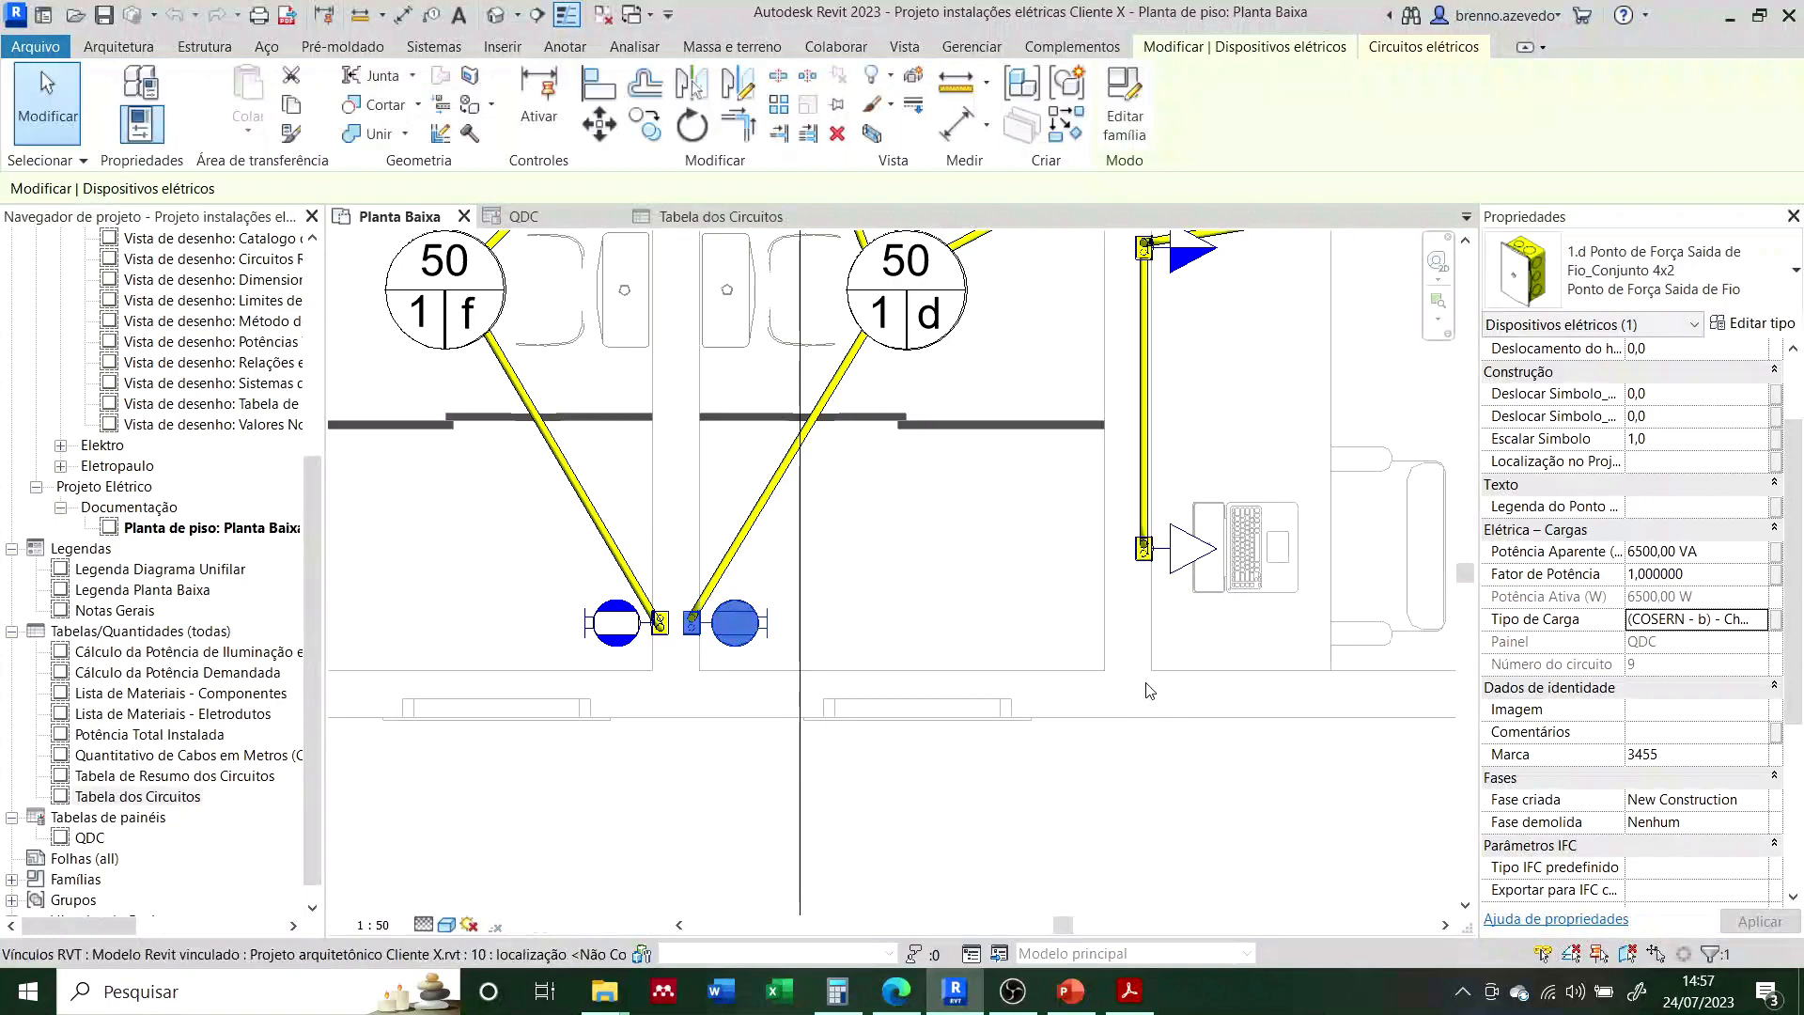
Step: Inspect the load classification options for the kitchen outlet beside the stove, leaving its assignment unchanged
{"action": "scroll", "coordinate": [1128, 743], "scroll_direction": "down", "scroll_amount": 2}
{"action": "scroll", "coordinate": [1087, 759], "scroll_direction": "down", "scroll_amount": 4}
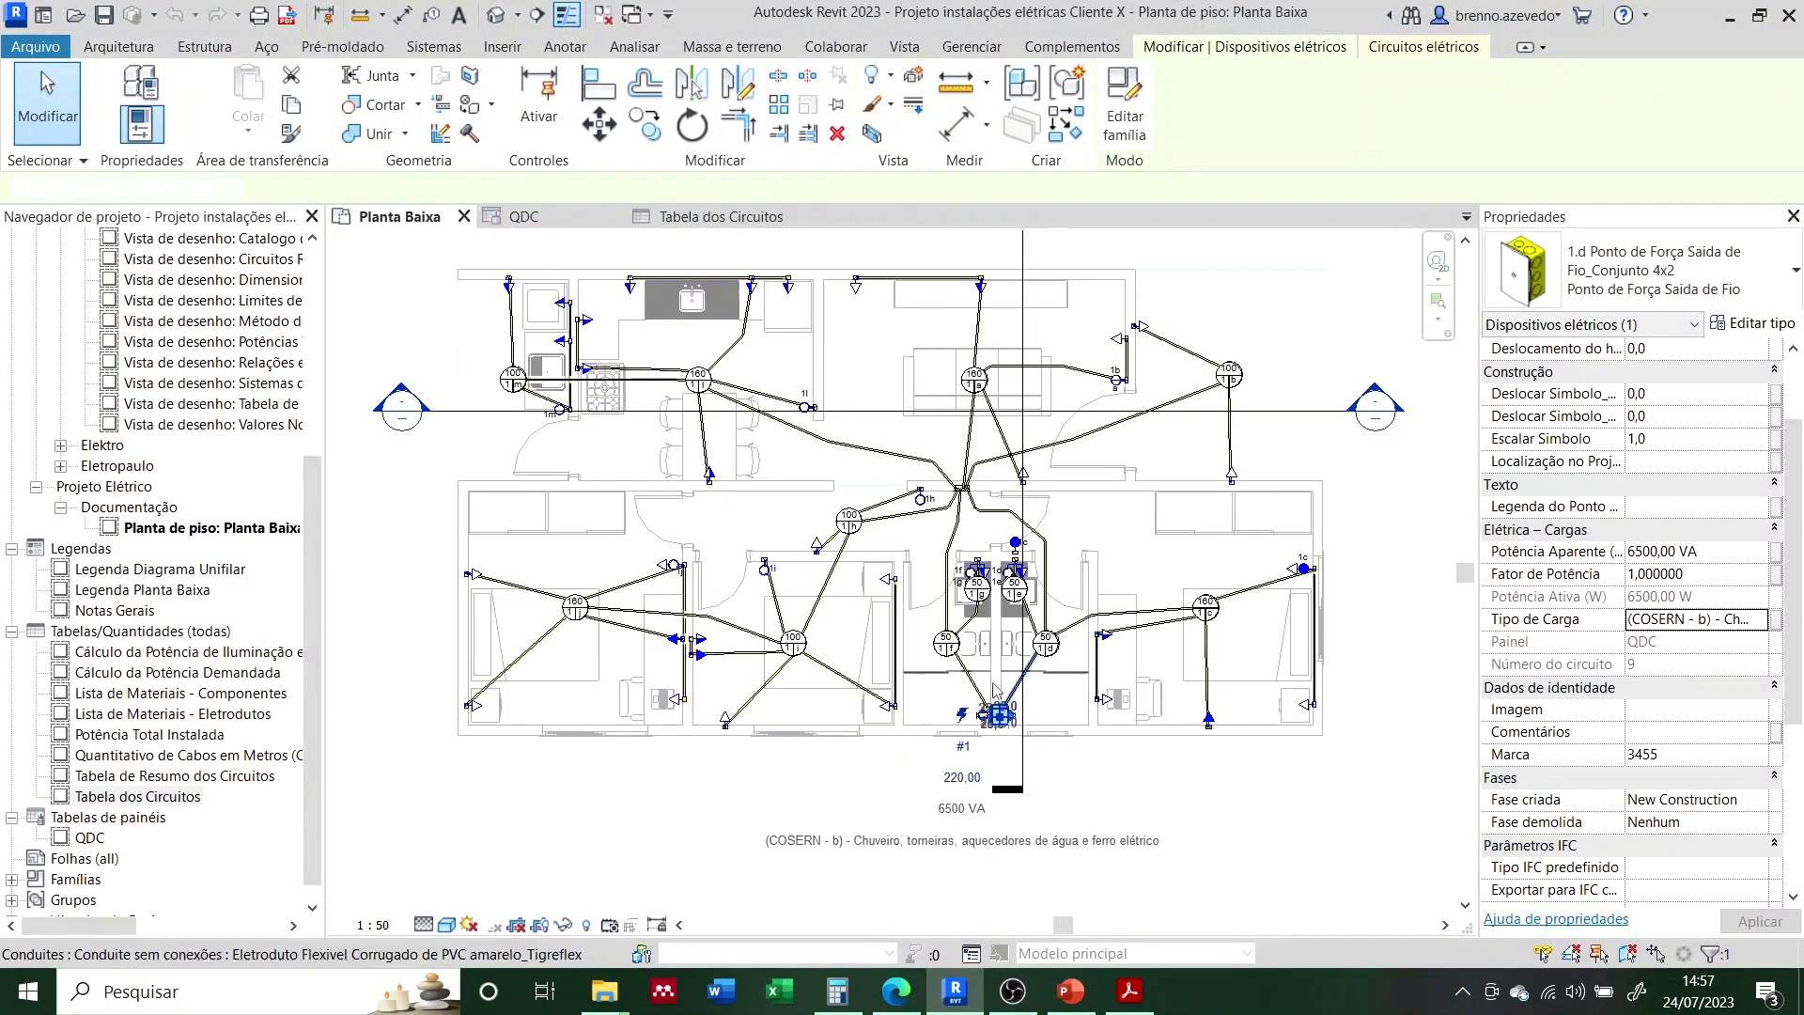
{"action": "key", "text": "Escape"}
{"action": "scroll", "coordinate": [587, 282], "scroll_direction": "up", "scroll_amount": 5}
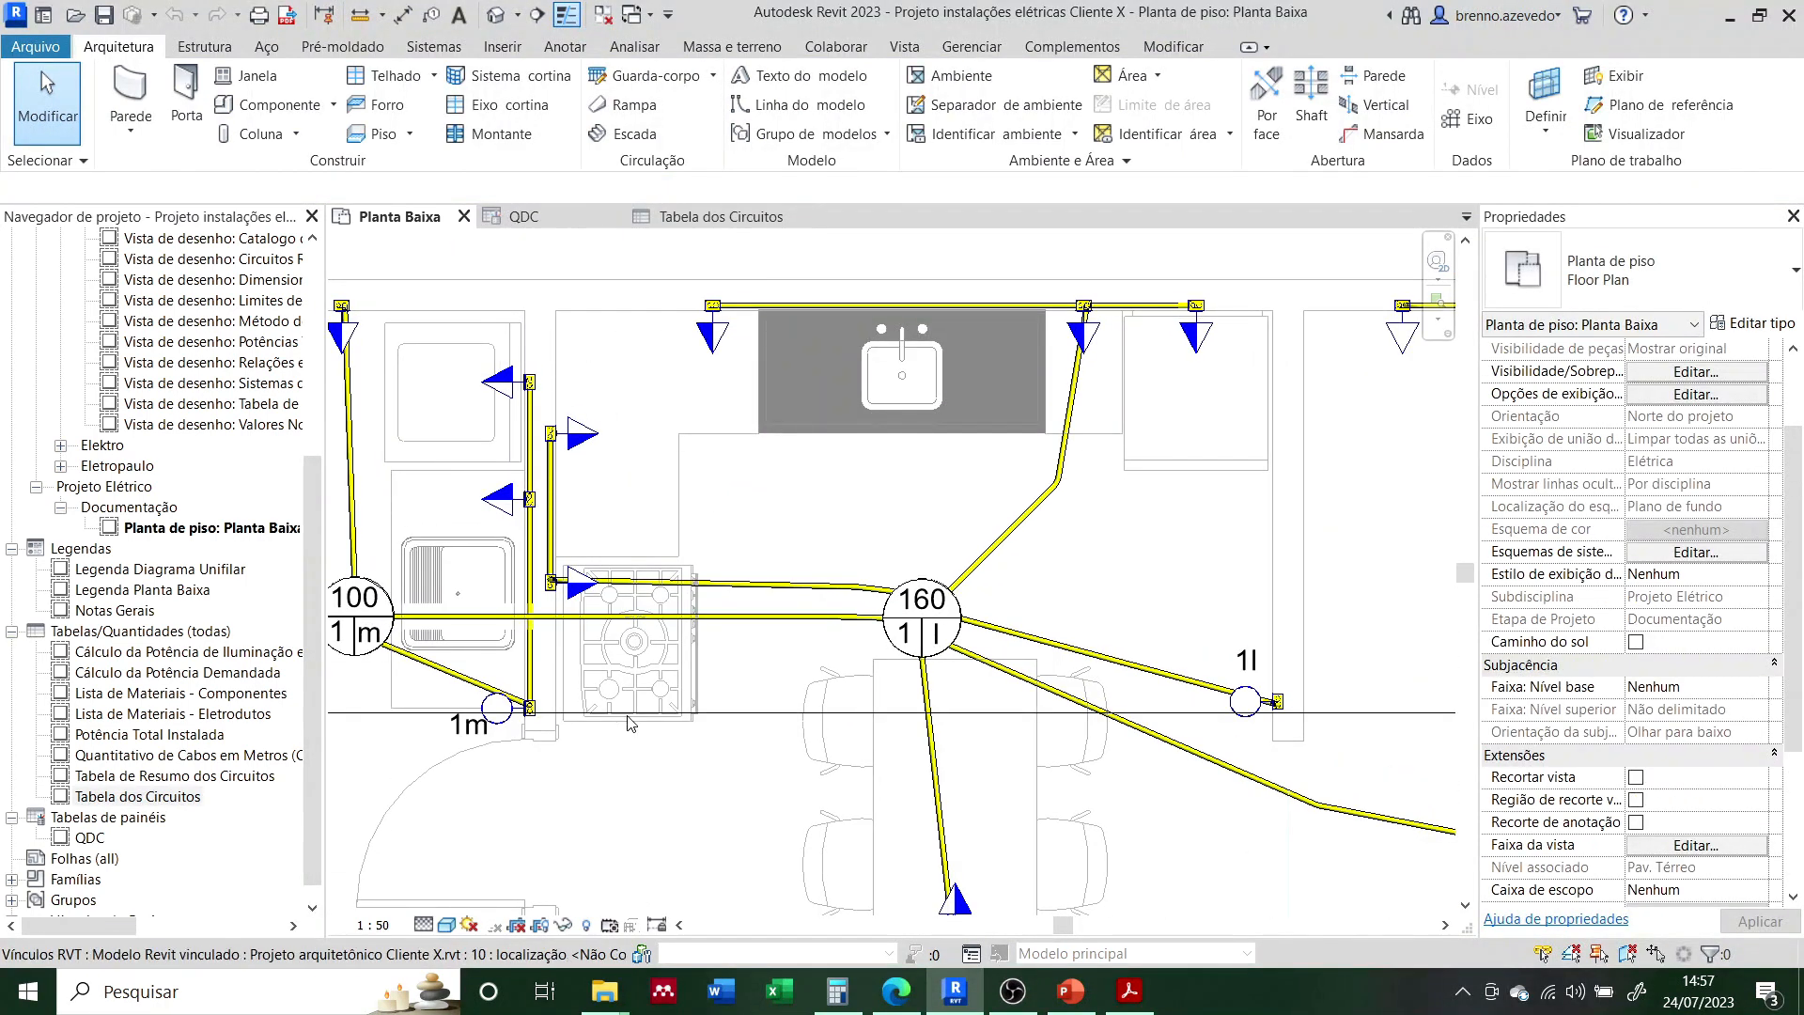
{"action": "scroll", "coordinate": [627, 742], "scroll_direction": "up", "scroll_amount": 2}
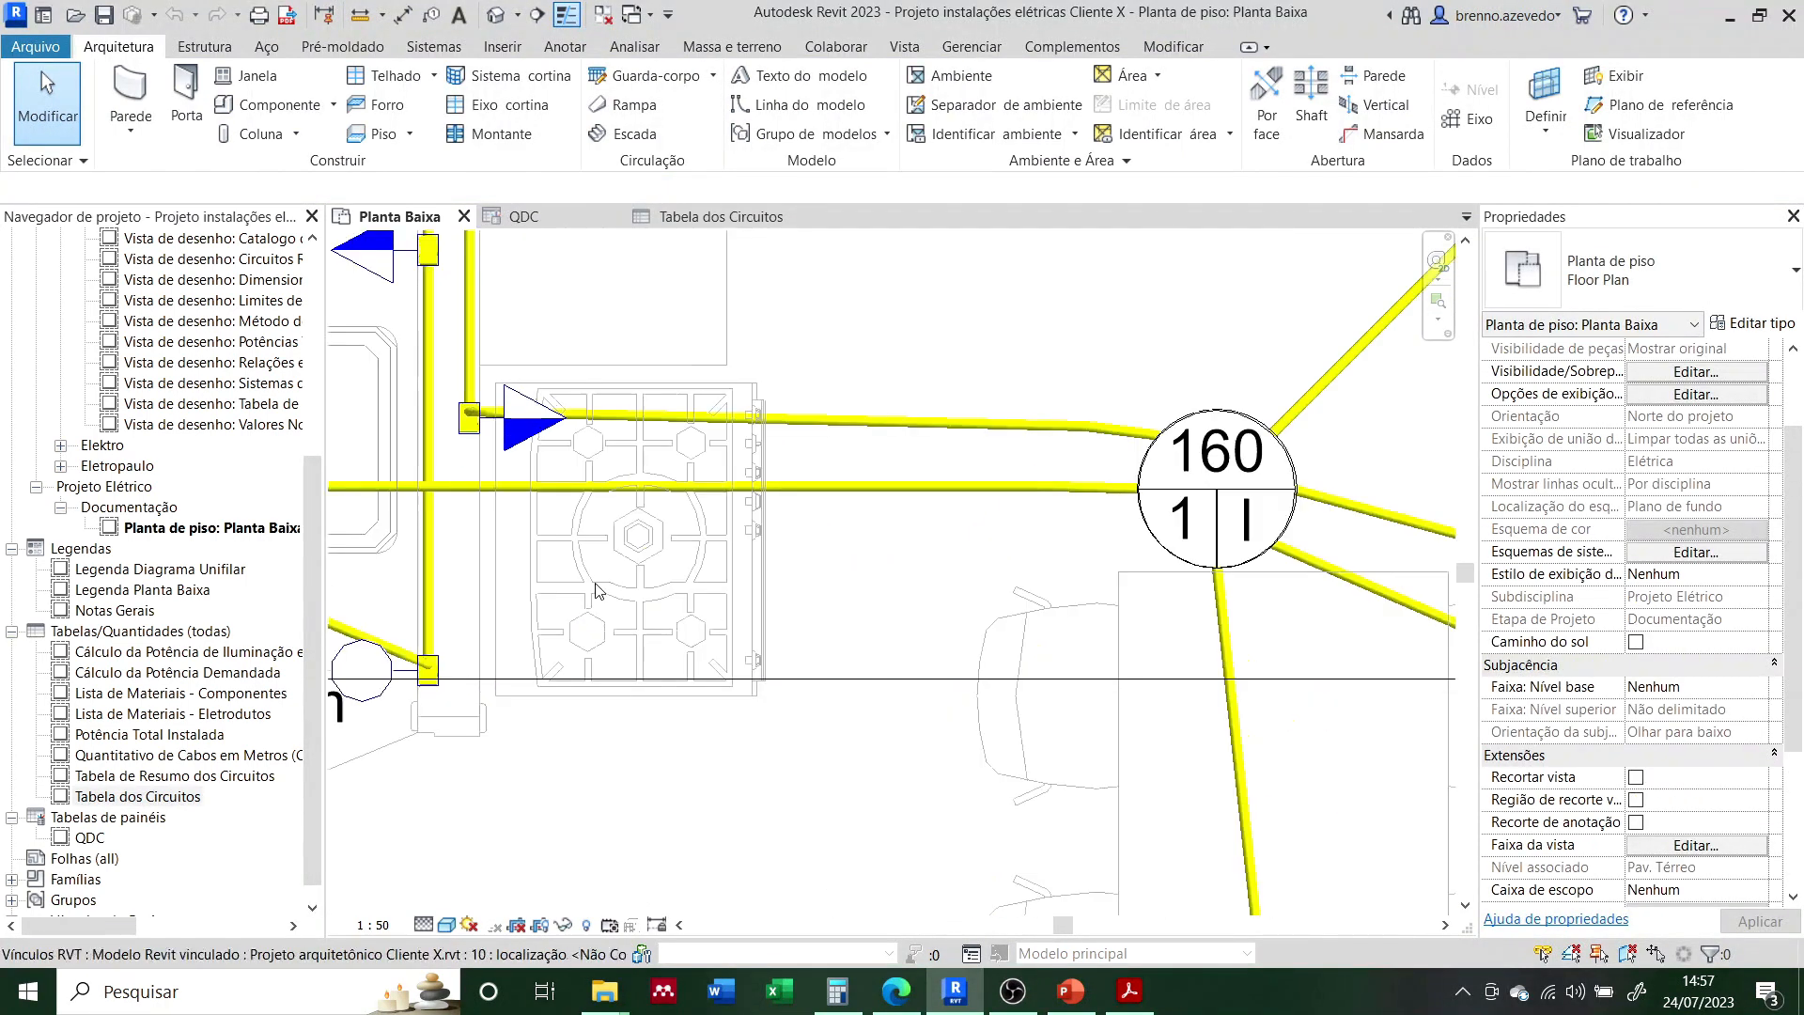
{"action": "left_click", "coordinate": [514, 407]}
{"action": "left_click", "coordinate": [1705, 625]}
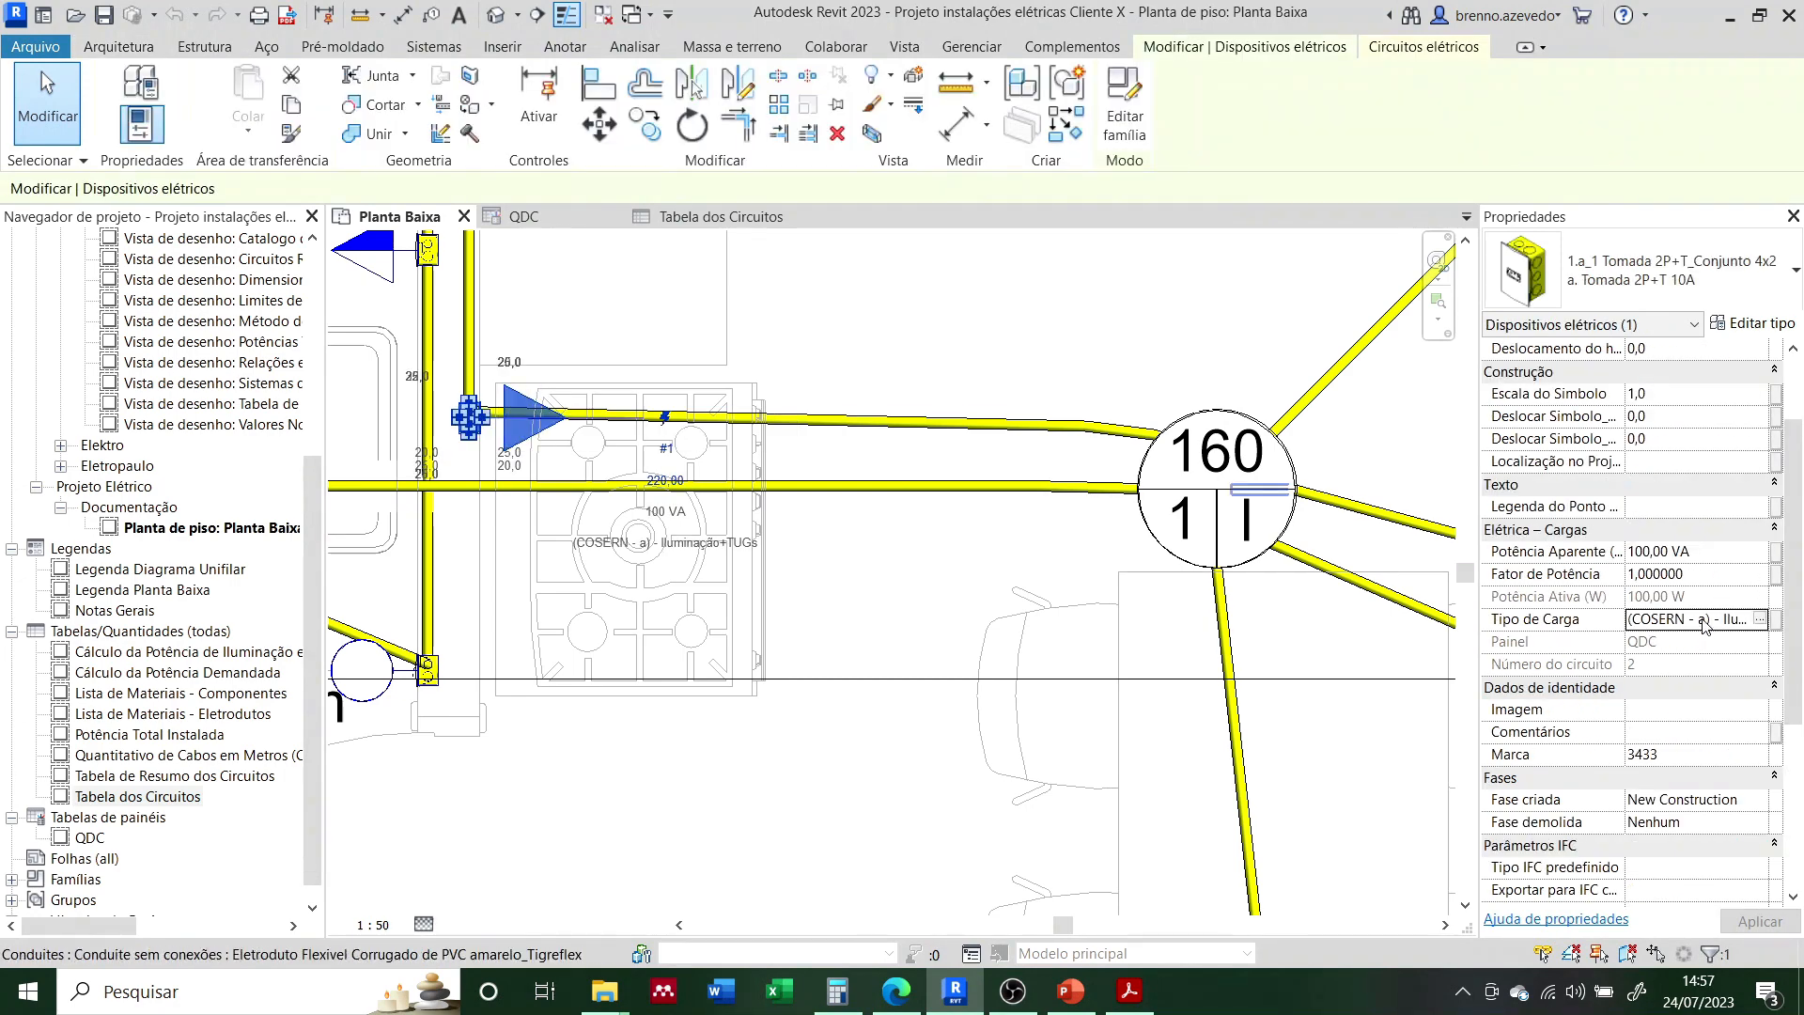
{"action": "left_click", "coordinate": [1704, 620]}
{"action": "left_click", "coordinate": [1759, 619]}
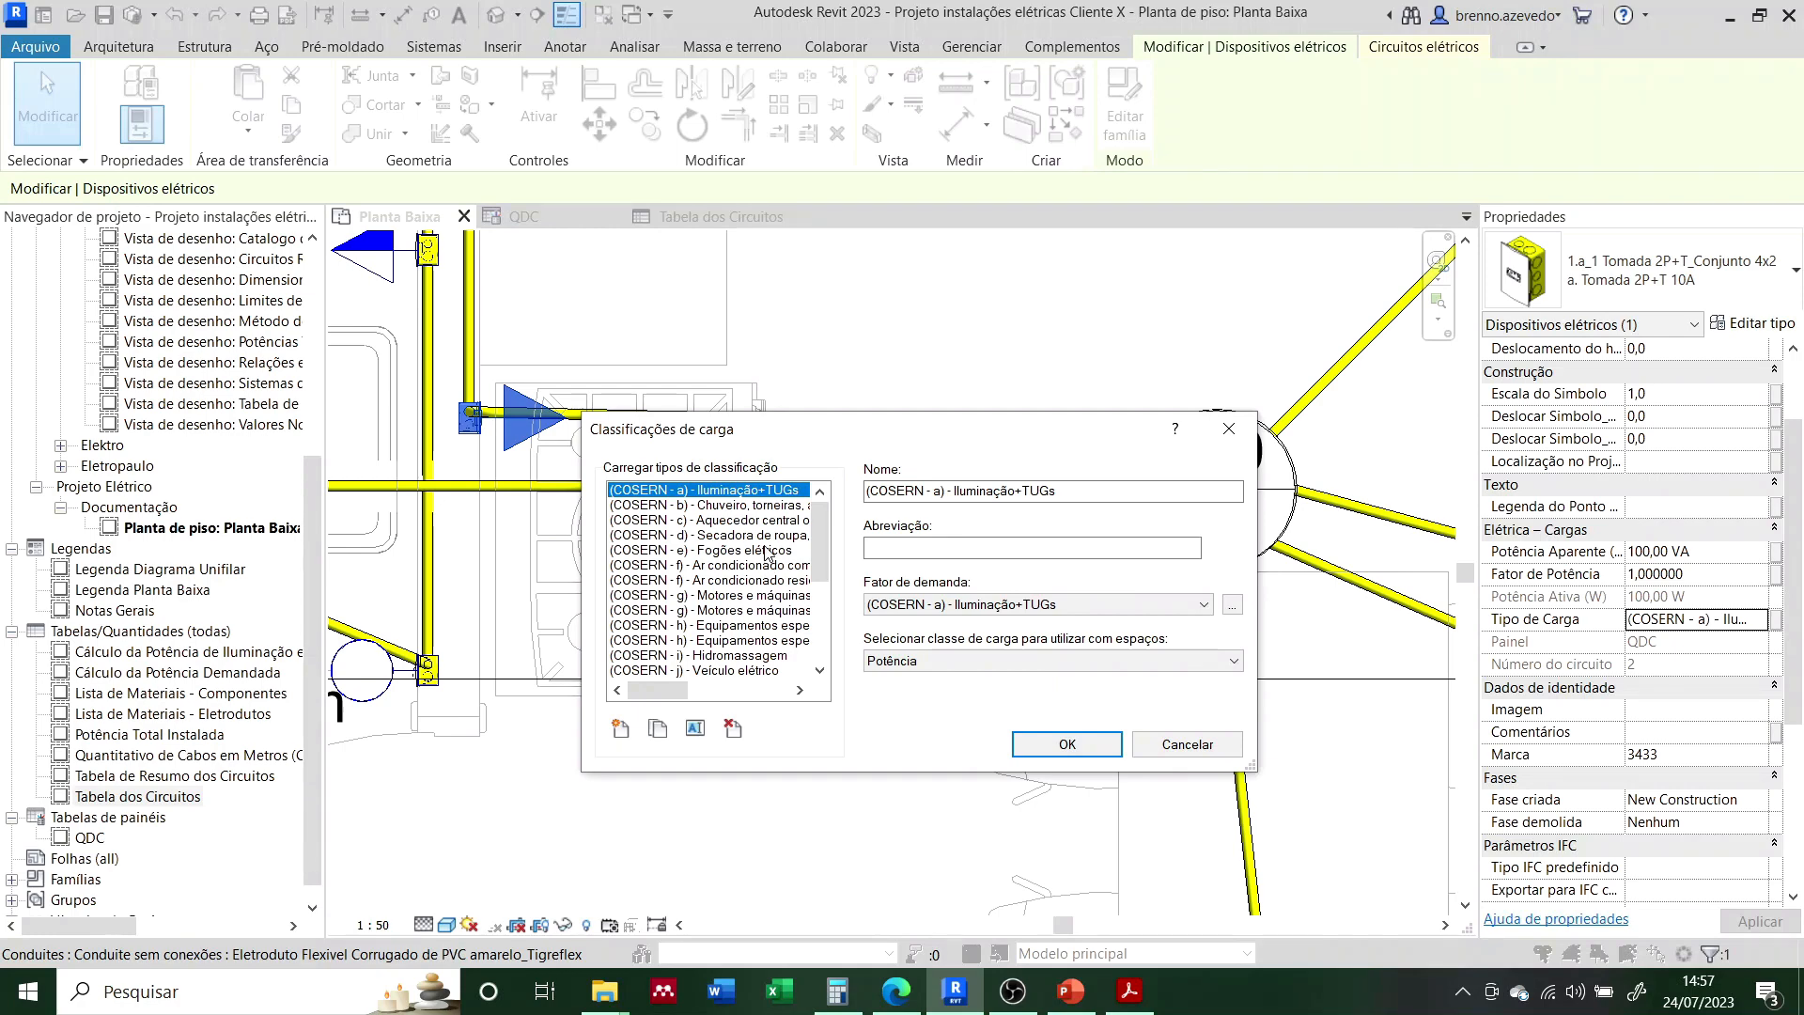
{"action": "left_click", "coordinate": [1195, 745]}
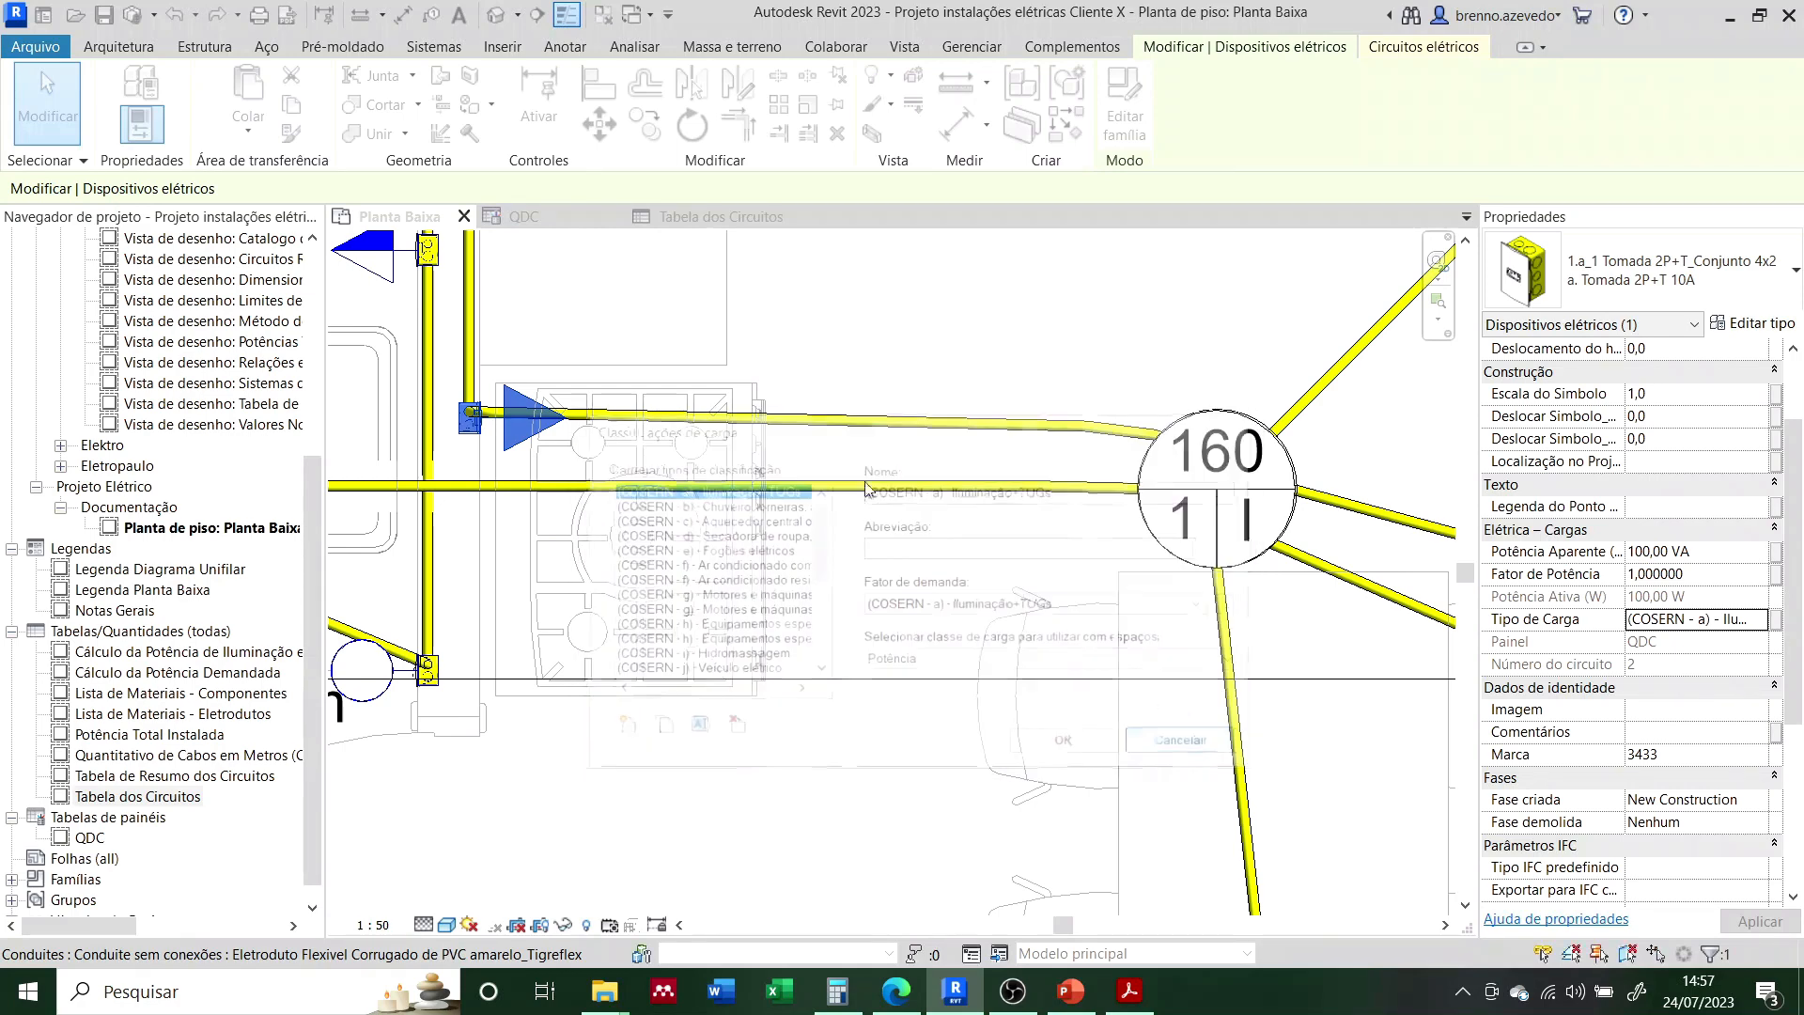
{"action": "key", "text": "Escape"}
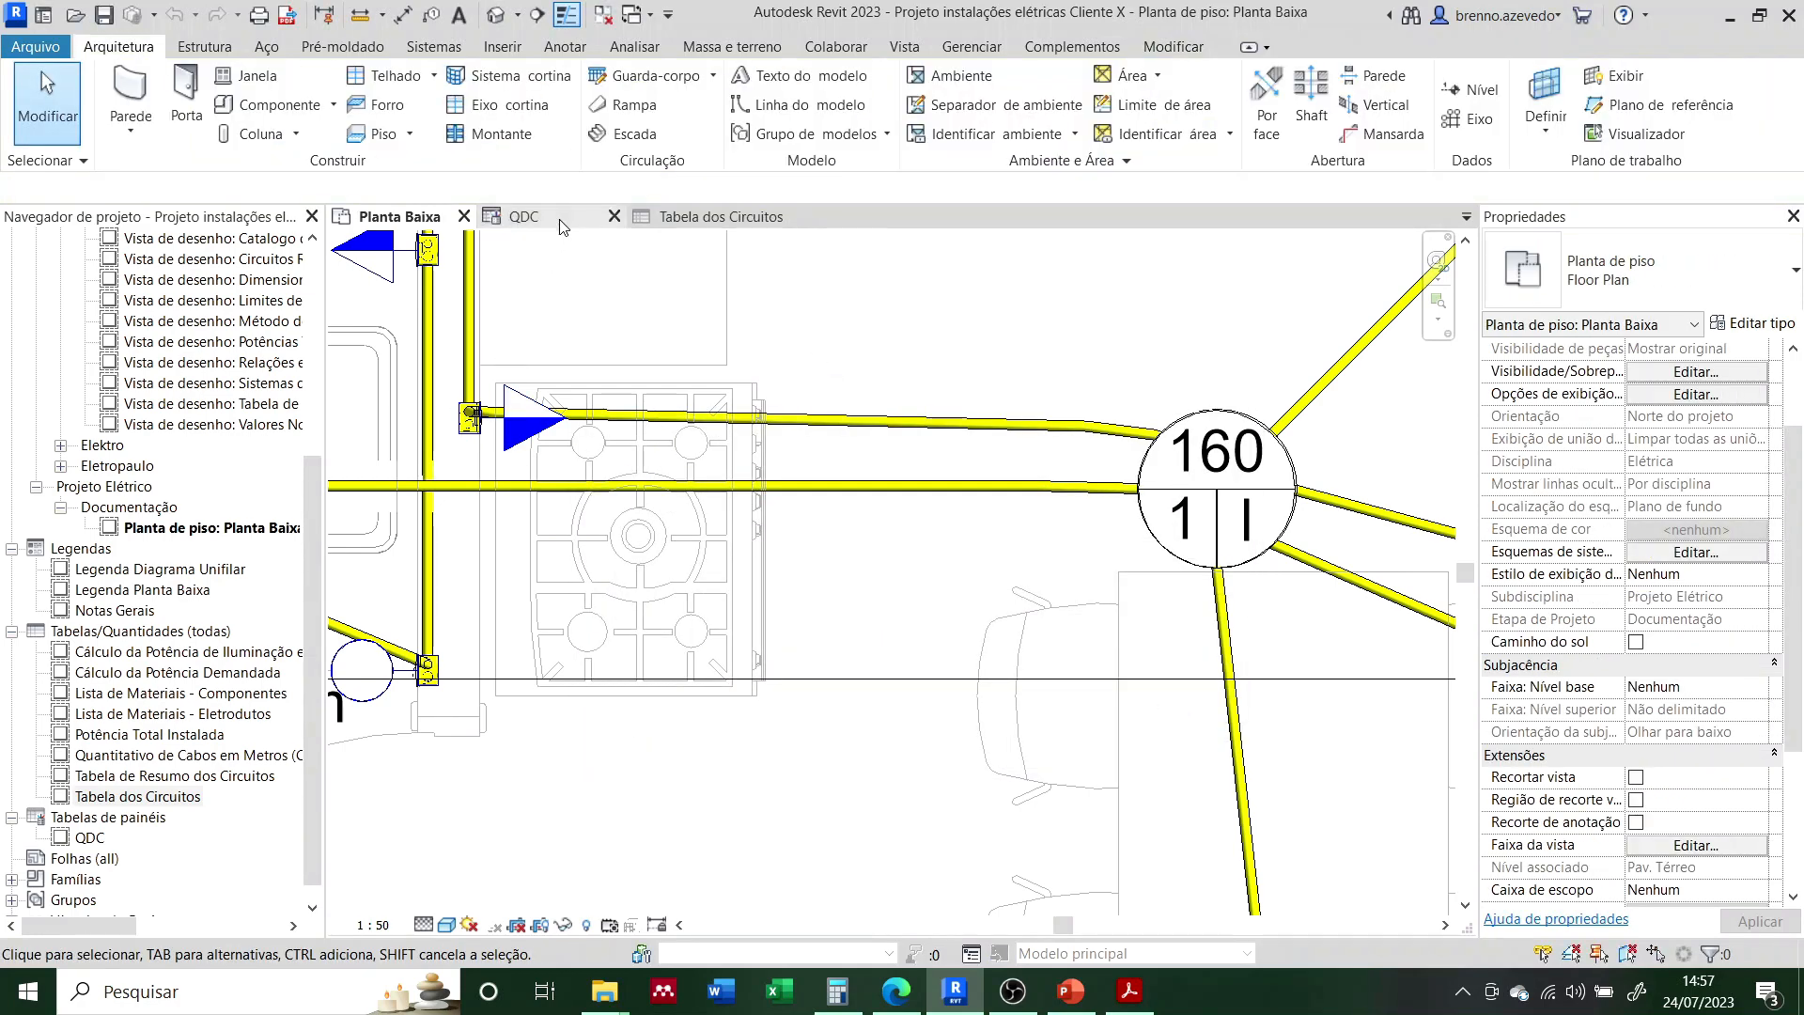
Step: Open the QDC panel schedule and examine the demand summary by load type
{"action": "left_click", "coordinate": [562, 225]}
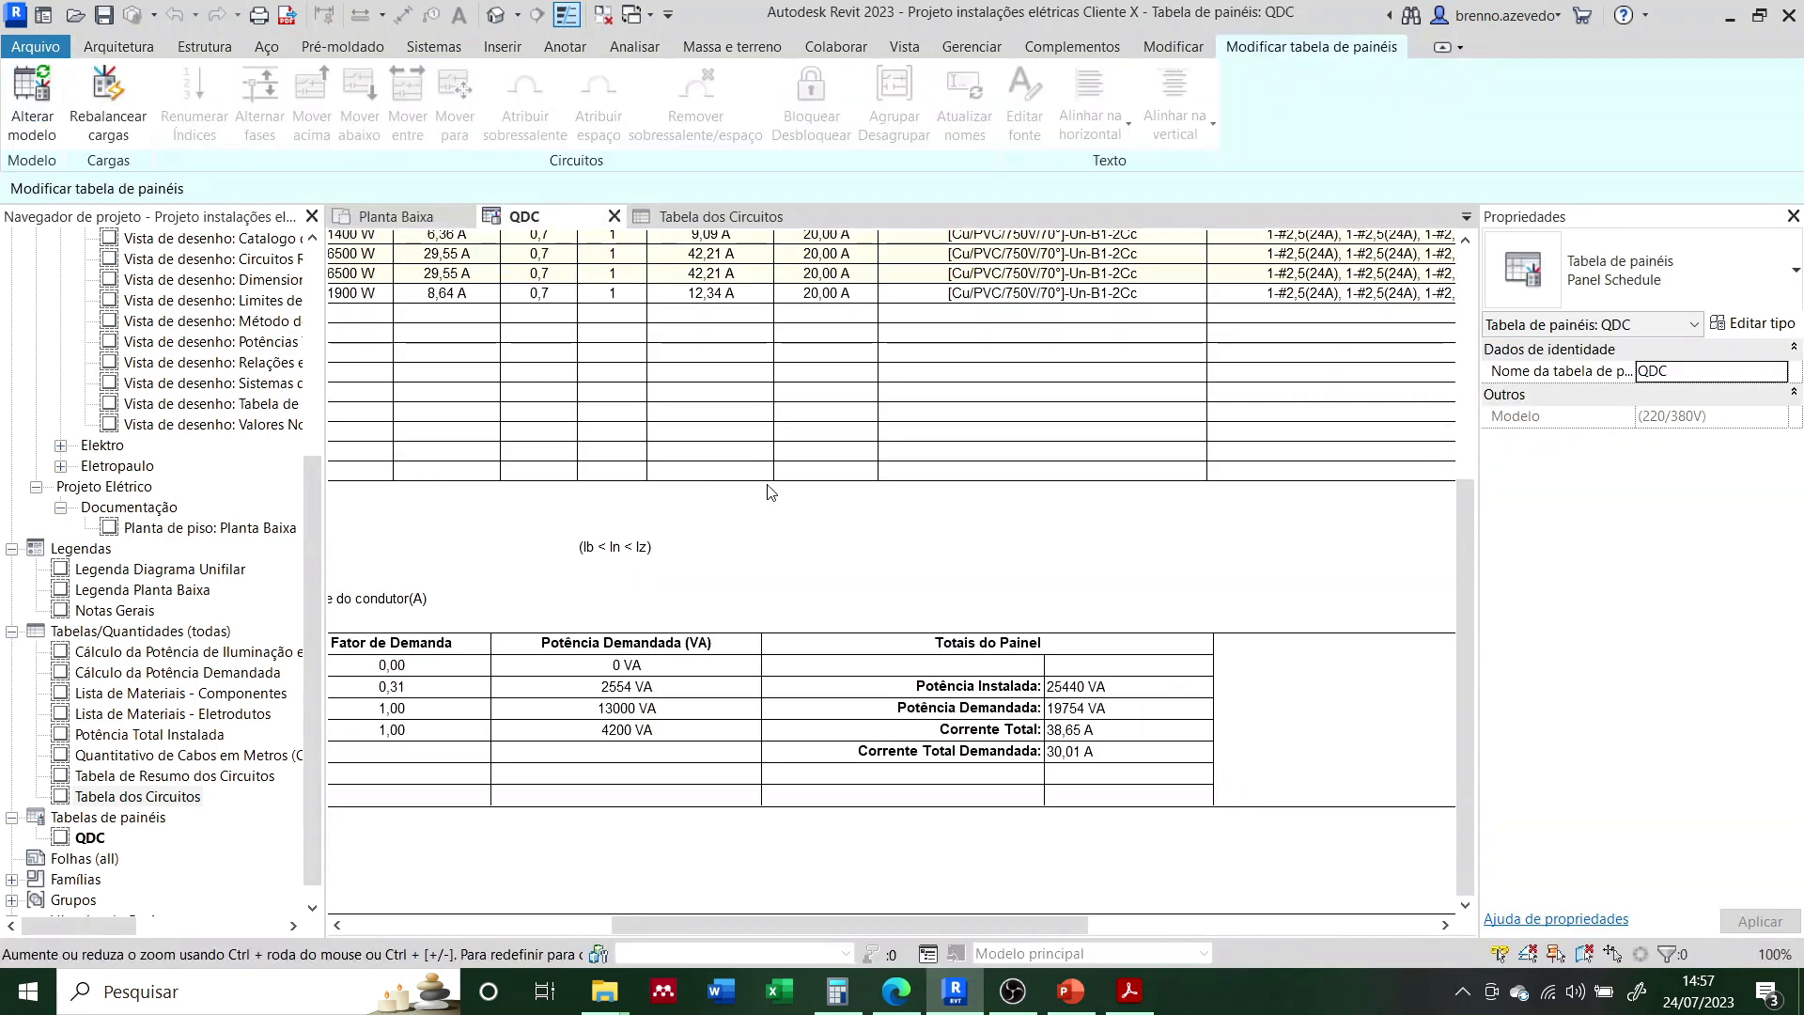
{"action": "left_click_drag", "start_coordinate": [703, 926], "coordinate": [420, 958]}
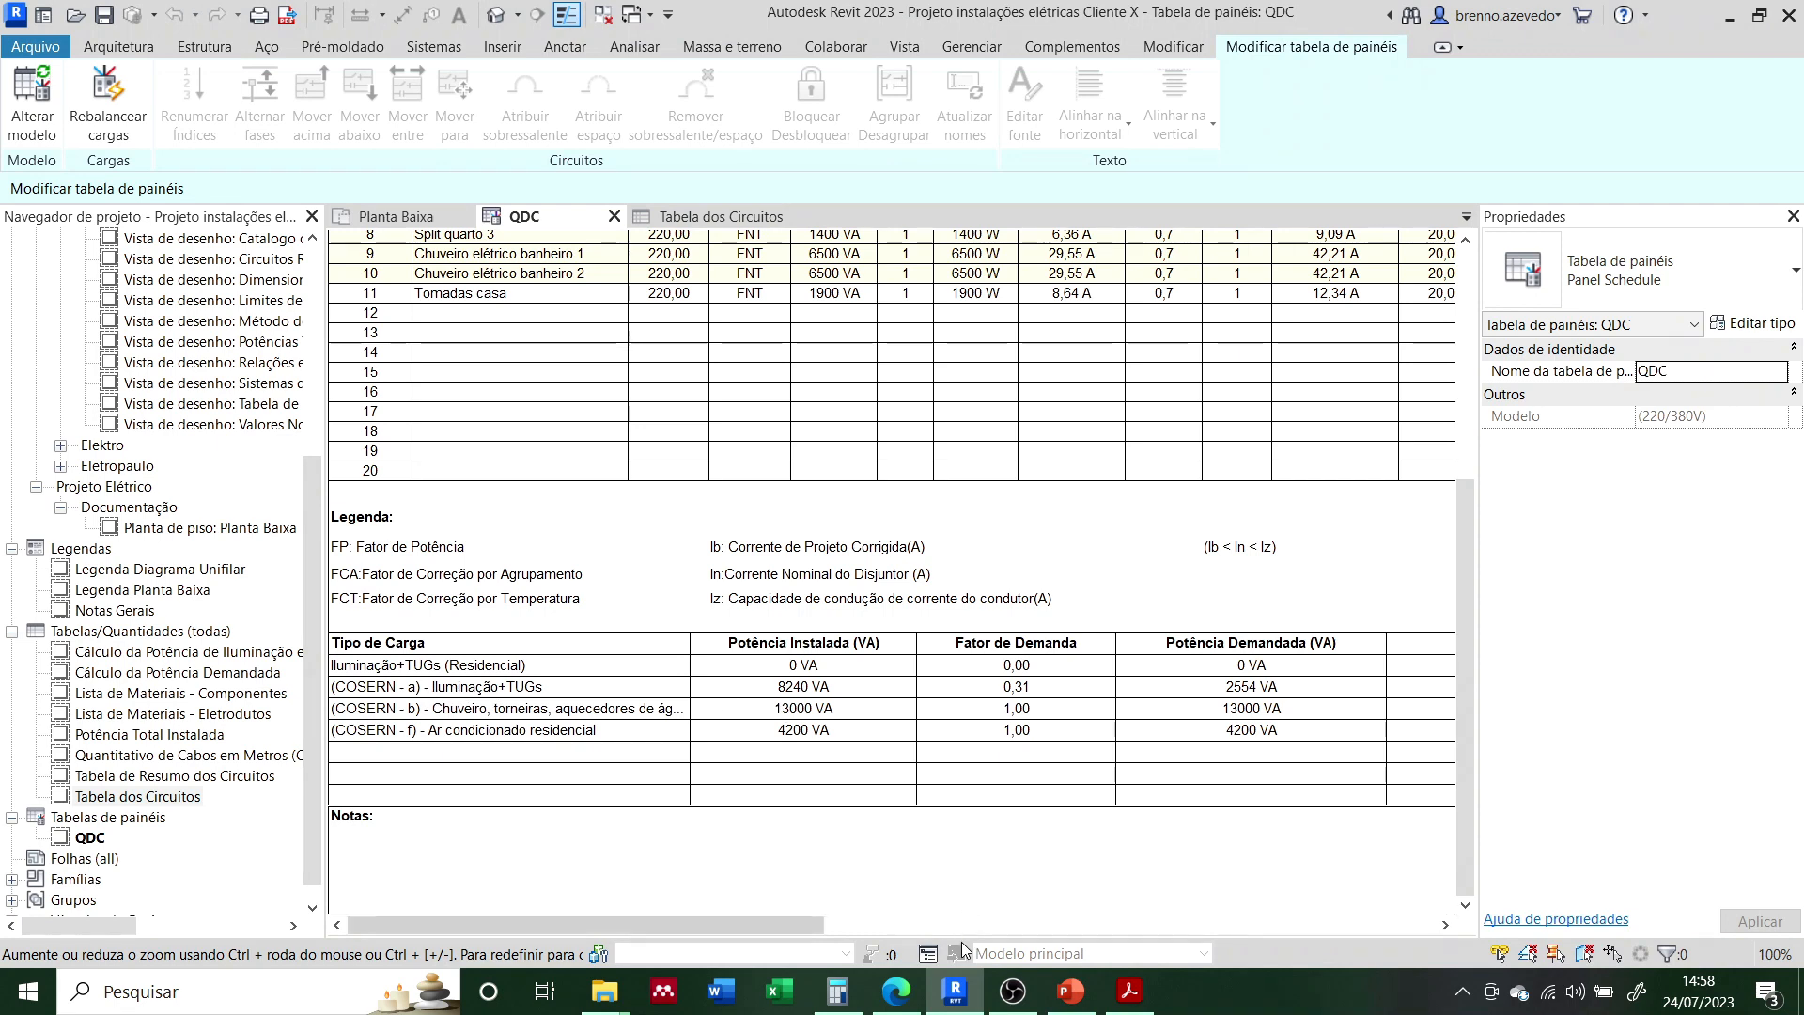
Step: Switch to the Demanda COSERN presentation in PowerPoint and consult Tabela 4 on slide 6, the demand factors for residential outlets and lighting
{"action": "left_click", "coordinate": [1072, 990]}
{"action": "scroll", "coordinate": [179, 532], "scroll_direction": "up", "scroll_amount": 8}
{"action": "left_click", "coordinate": [184, 419]}
{"action": "scroll", "coordinate": [184, 414], "scroll_direction": "up", "scroll_amount": 5}
{"action": "left_click", "coordinate": [186, 317]}
{"action": "scroll", "coordinate": [186, 318], "scroll_direction": "up", "scroll_amount": 3}
{"action": "left_click", "coordinate": [188, 333]}
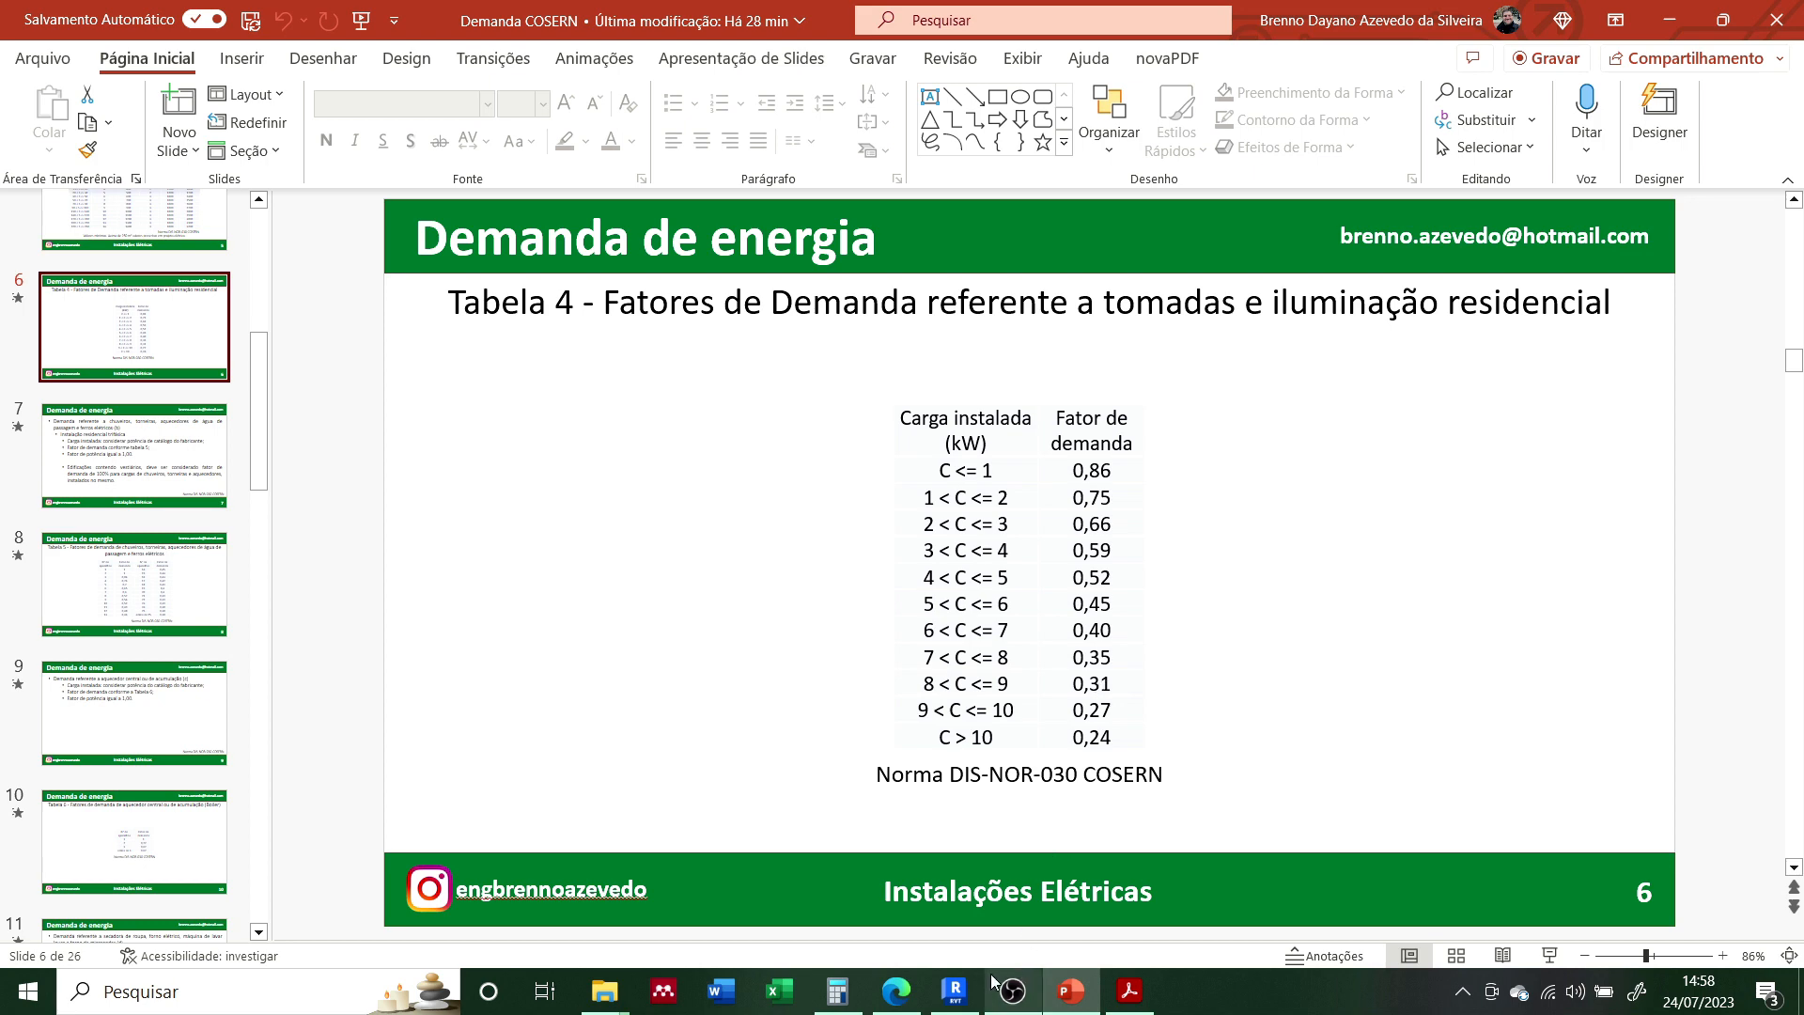
Step: Switch back to Revit and check the COSERN - a demanded power by calculating 8240 × 0,31 in the Calculator
{"action": "left_click", "coordinate": [954, 990]}
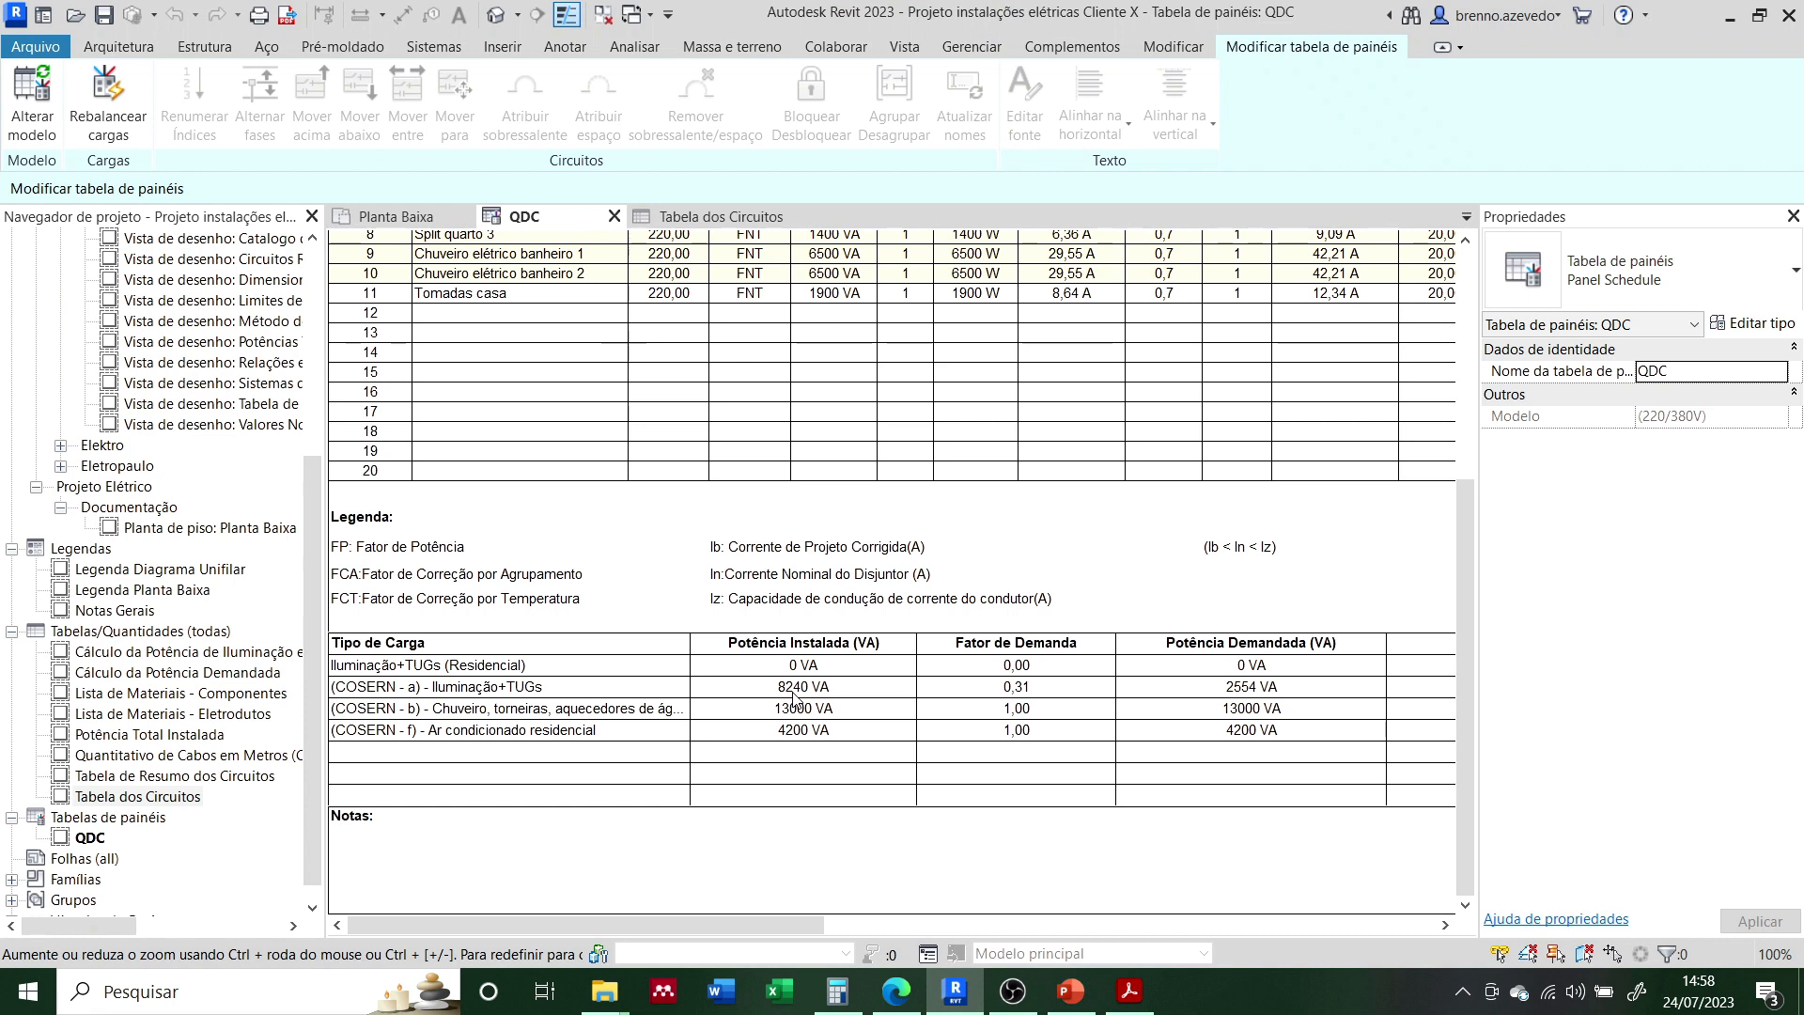
{"action": "left_click", "coordinate": [837, 991]}
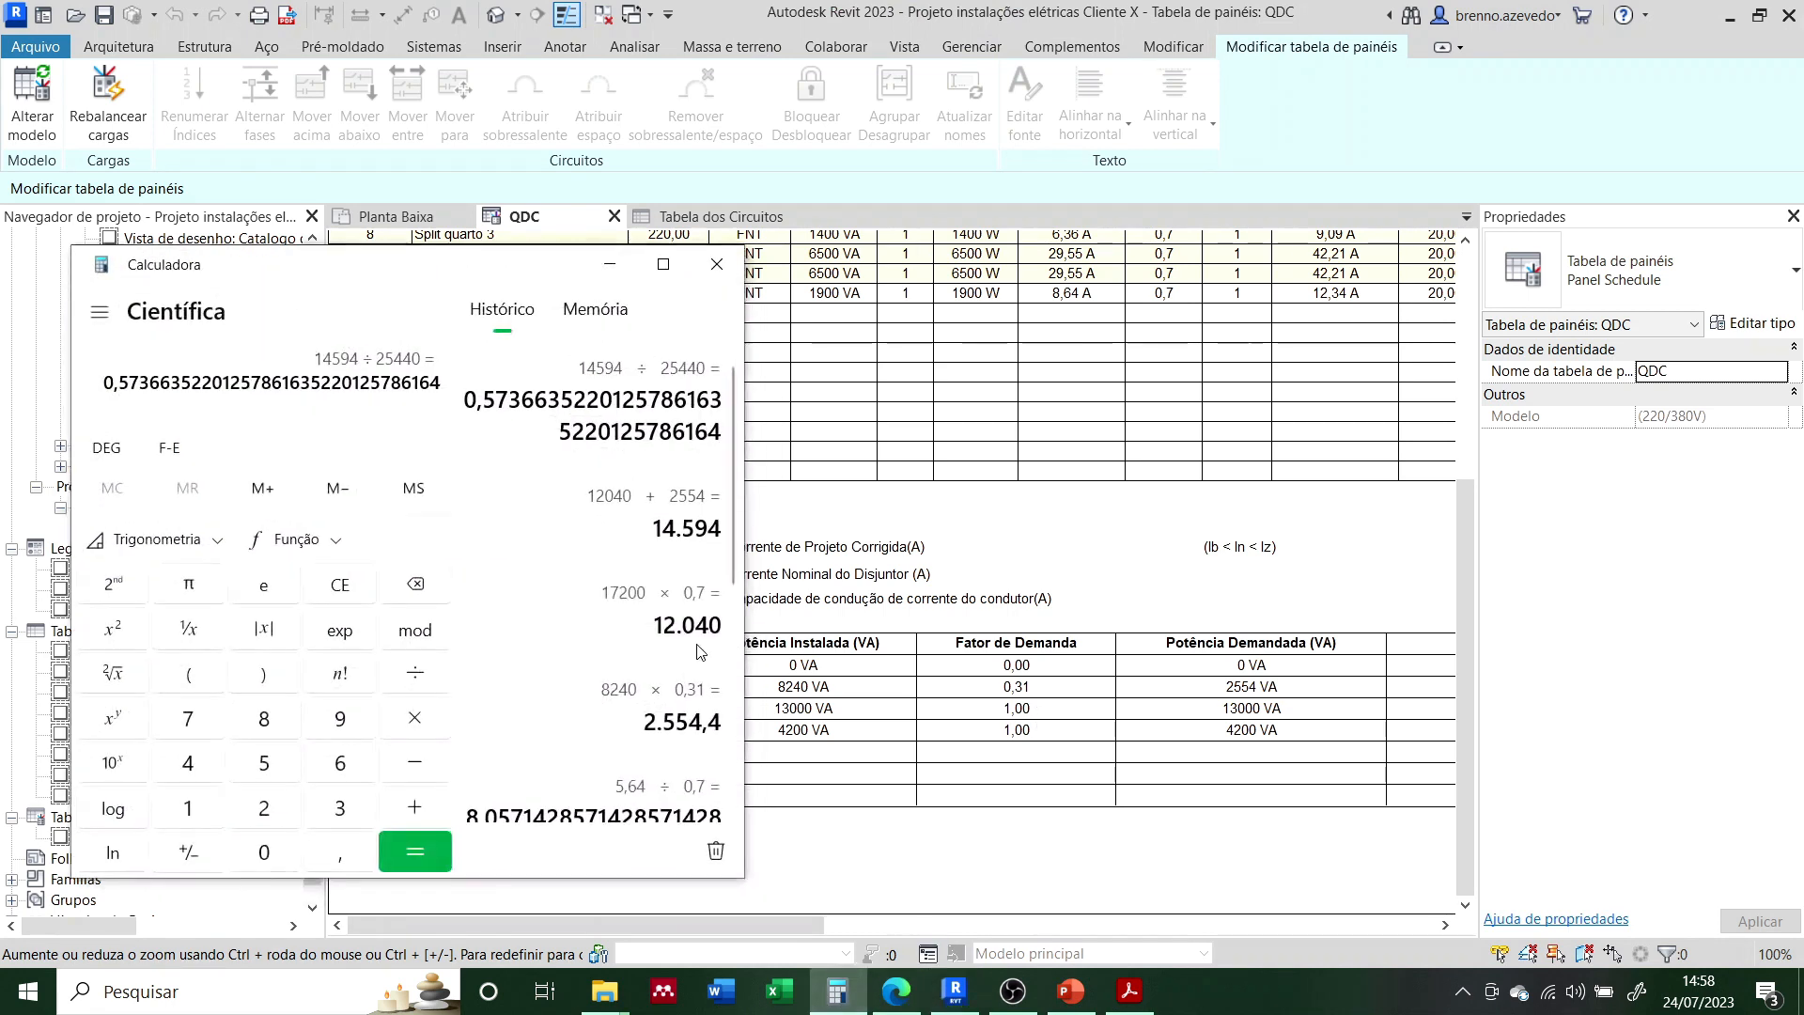
{"action": "key", "text": "Escape"}
{"action": "type", "text": "8240*0,31"}
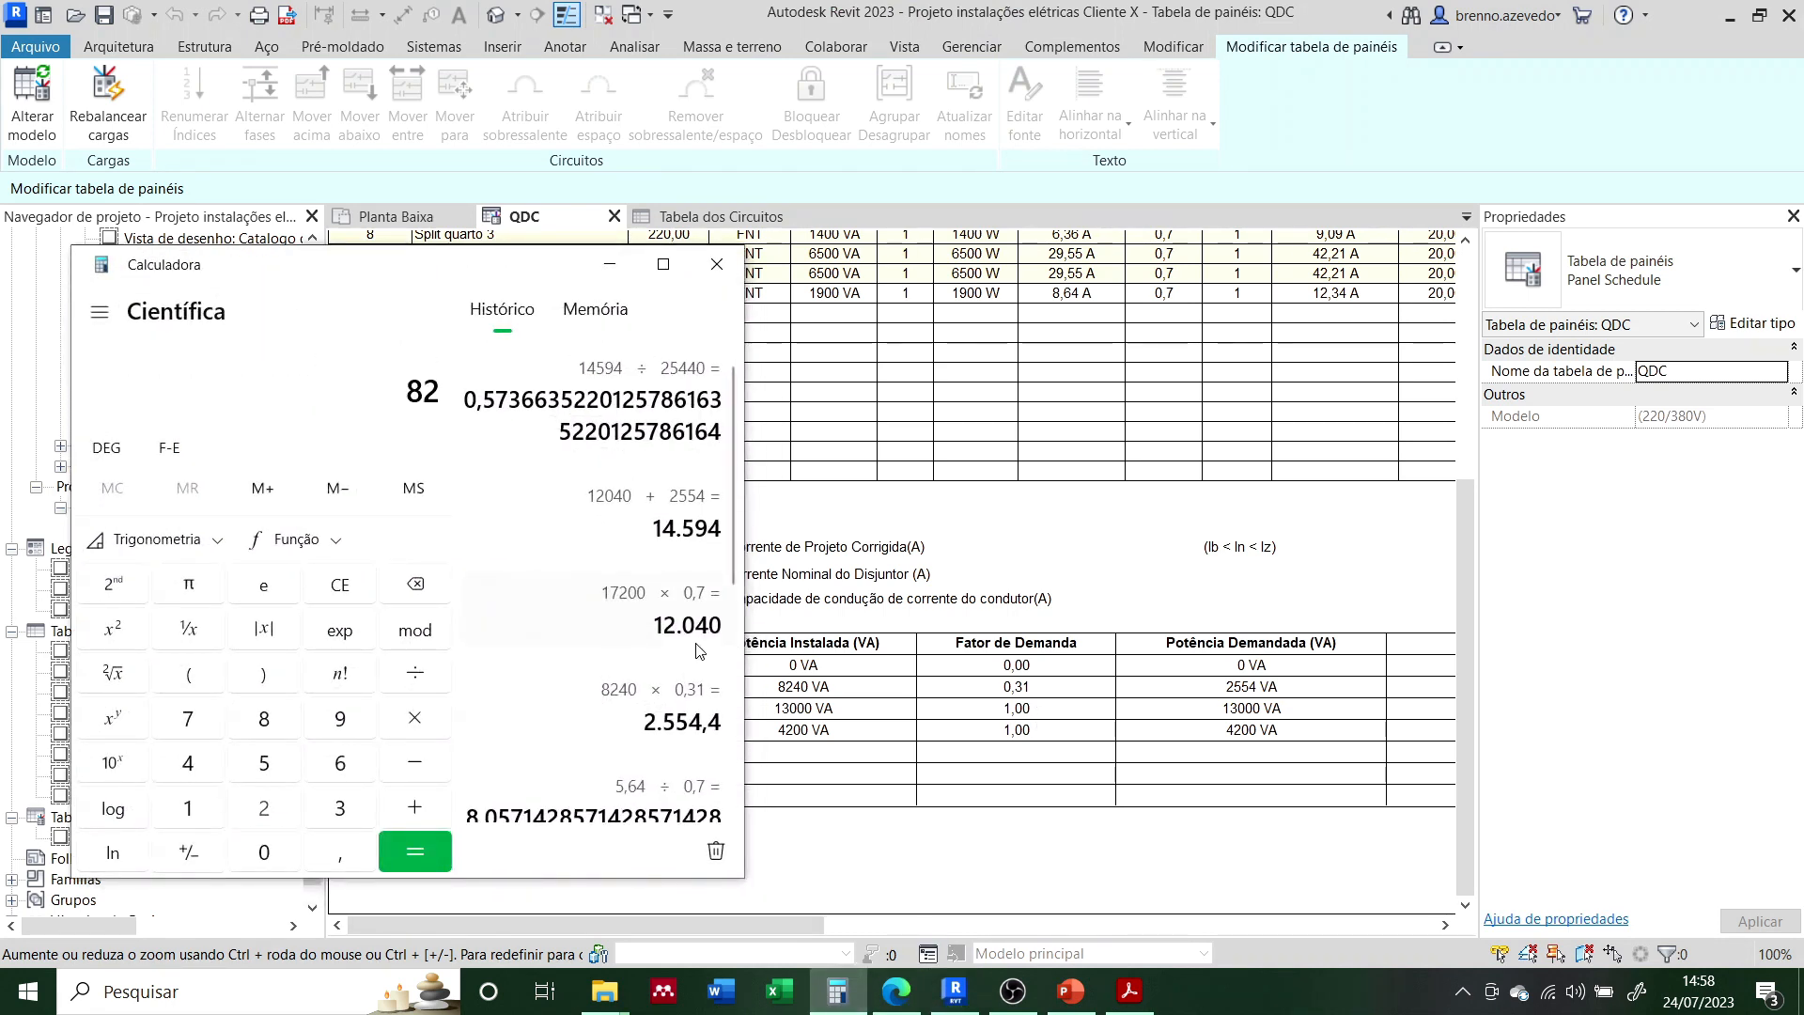
{"action": "key", "text": "Return"}
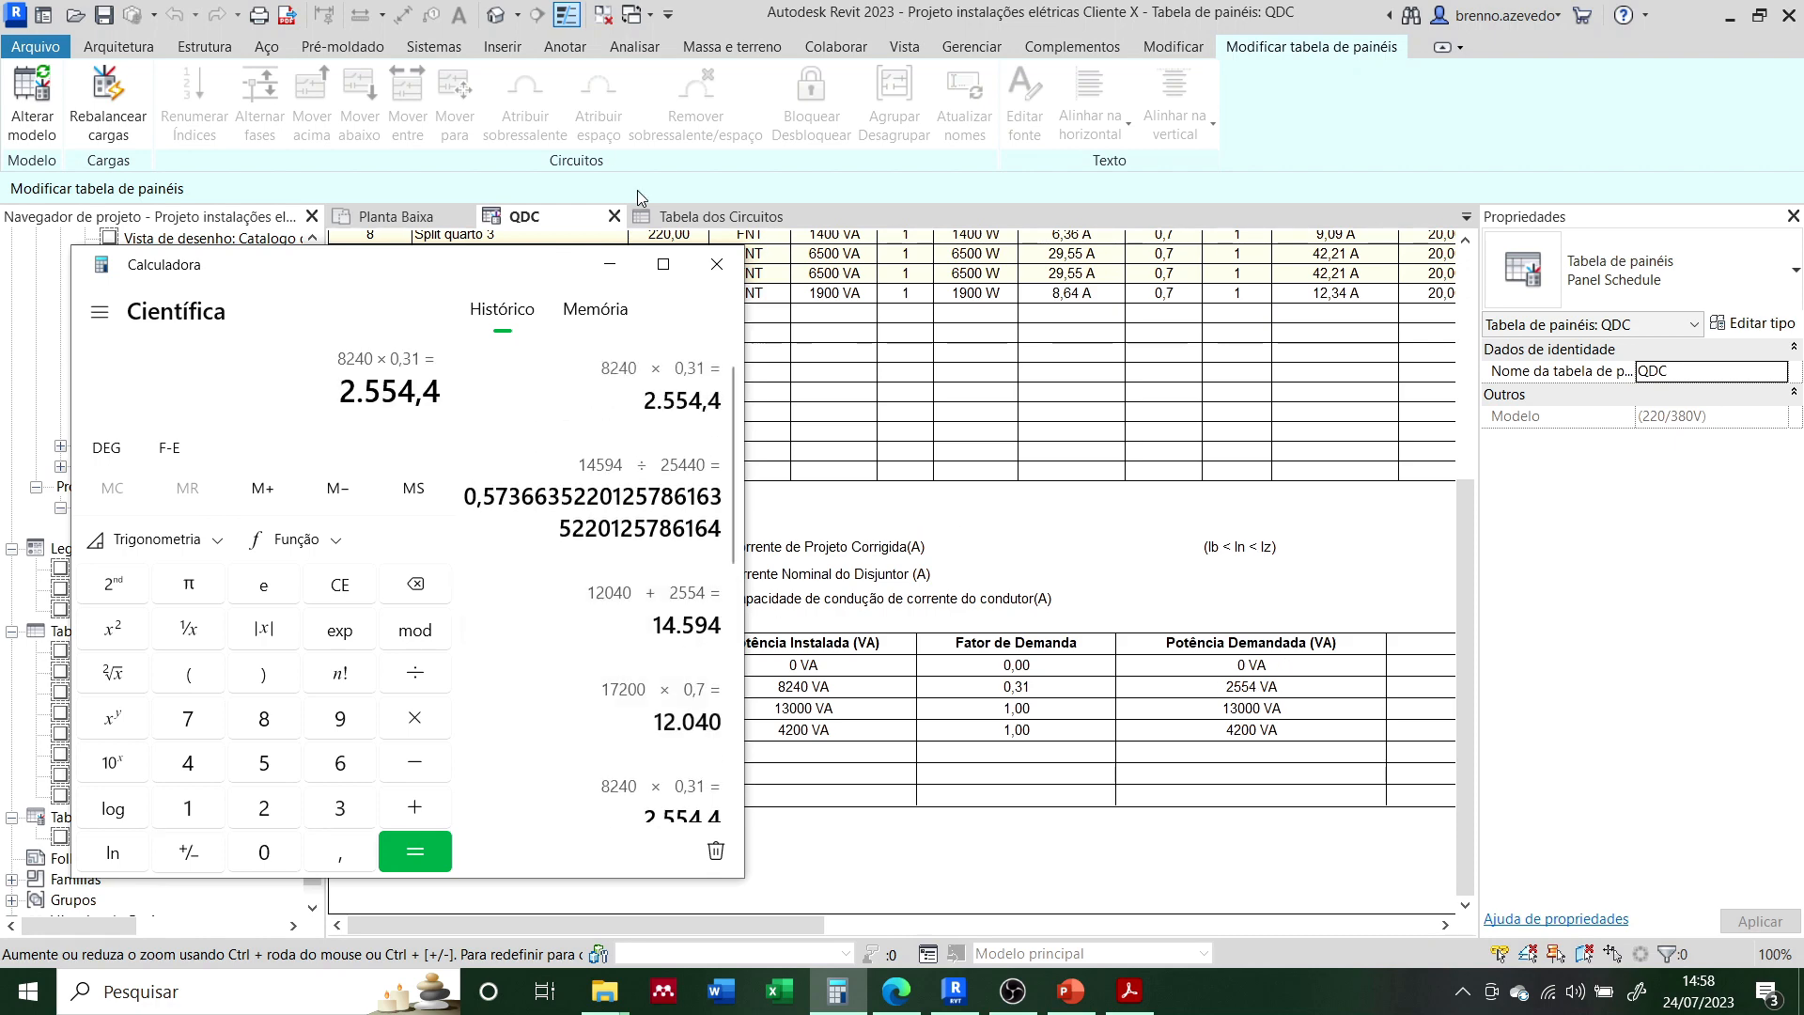
{"action": "left_click", "coordinate": [610, 266]}
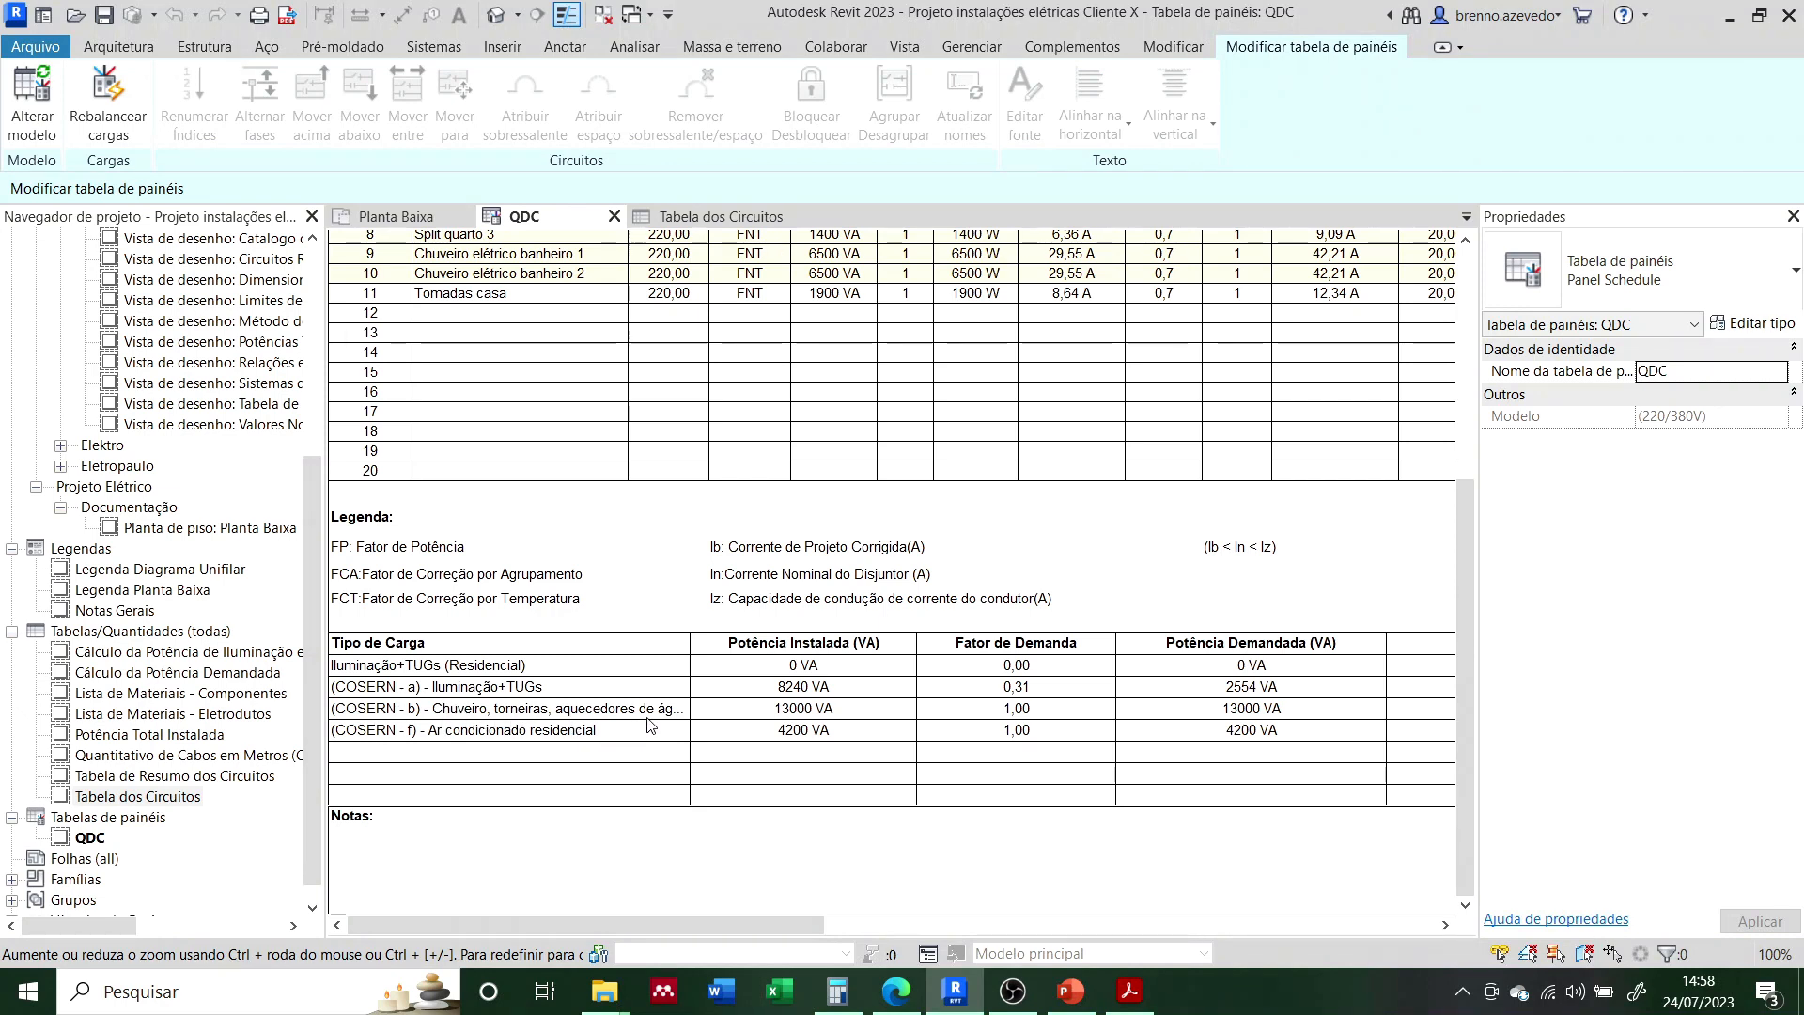
Step: Inspect the load type of the shower power point in the bathroom with light d and compare it with the QDC schedule
{"action": "left_click", "coordinate": [450, 214]}
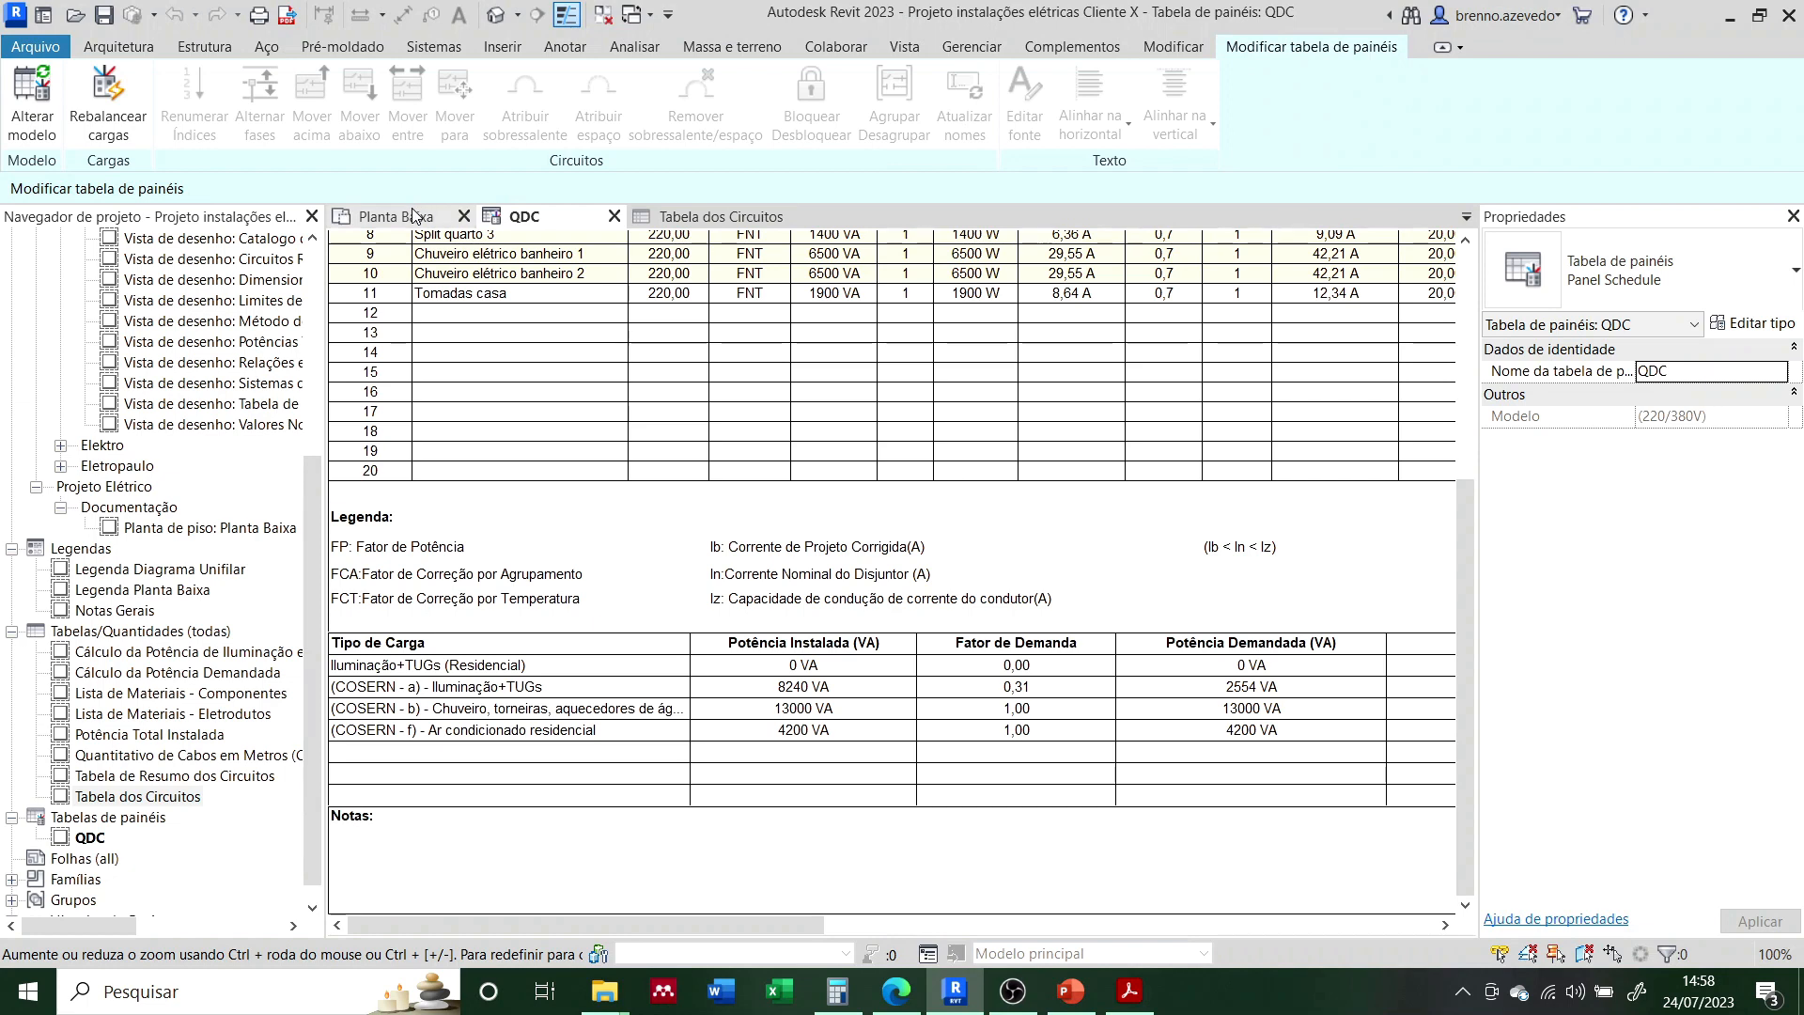
{"action": "scroll", "coordinate": [837, 583], "scroll_direction": "down", "scroll_amount": 8}
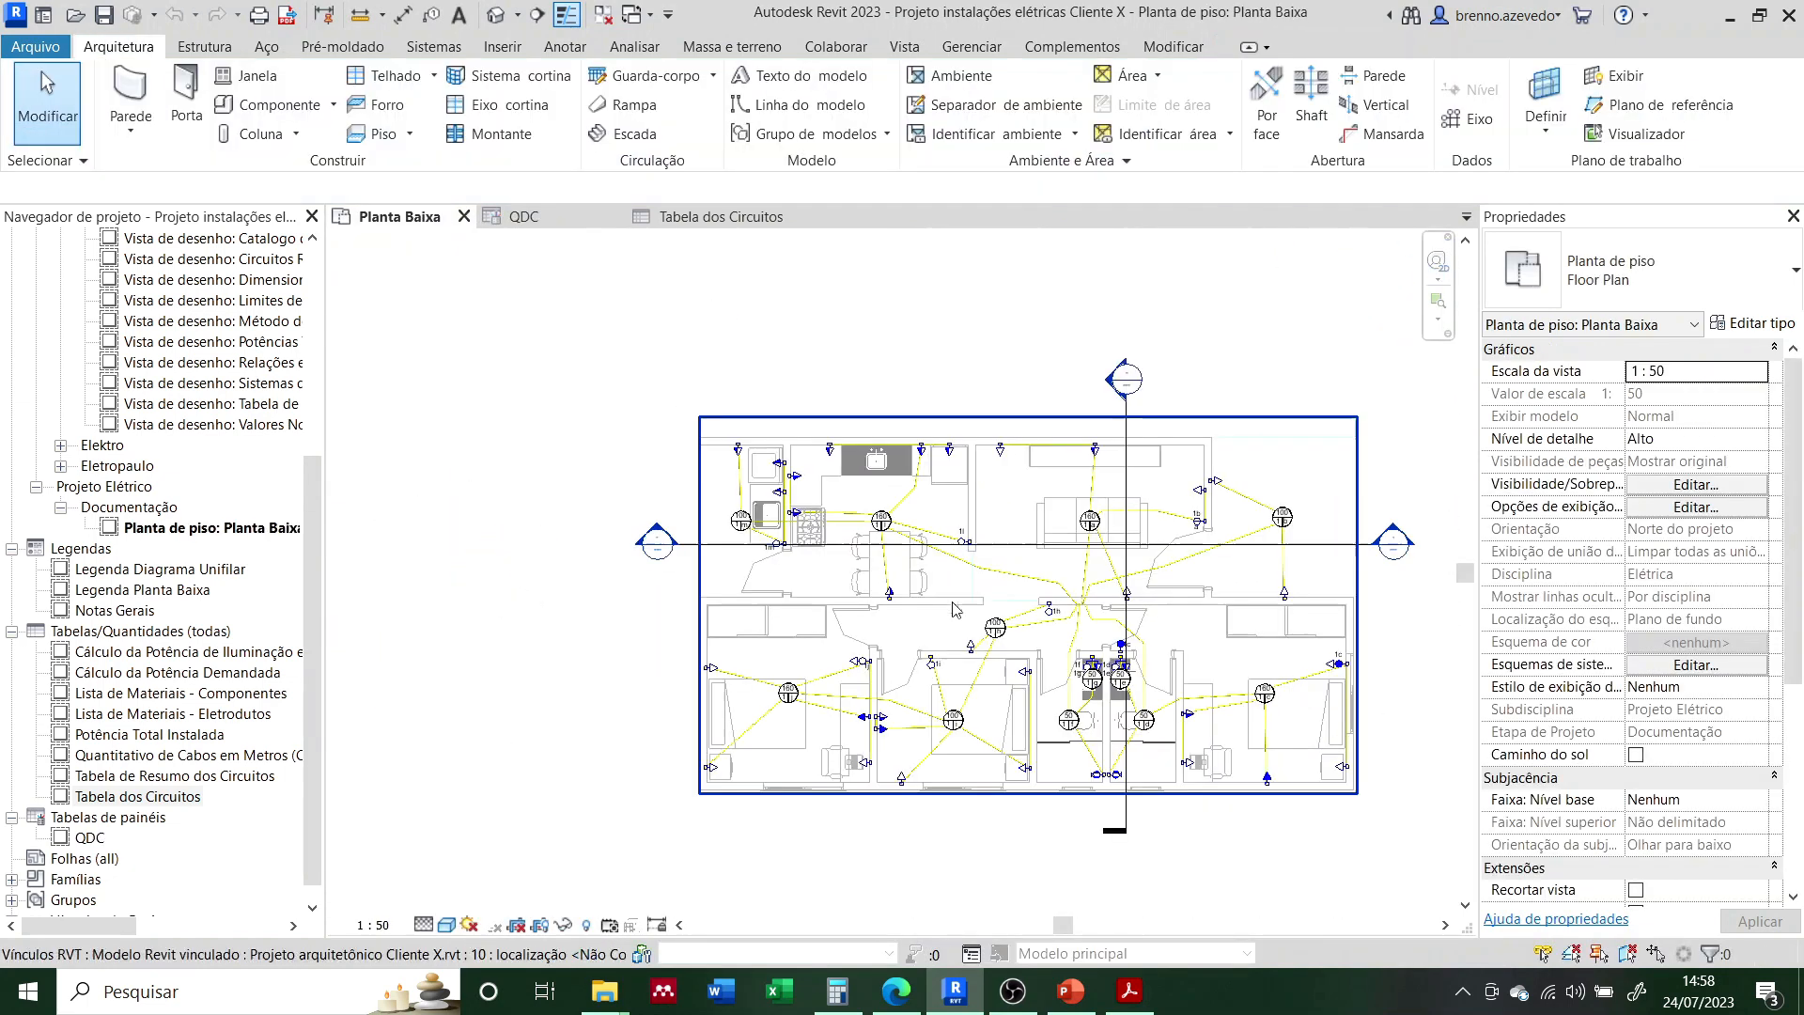
{"action": "scroll", "coordinate": [1127, 703], "scroll_direction": "up", "scroll_amount": 10}
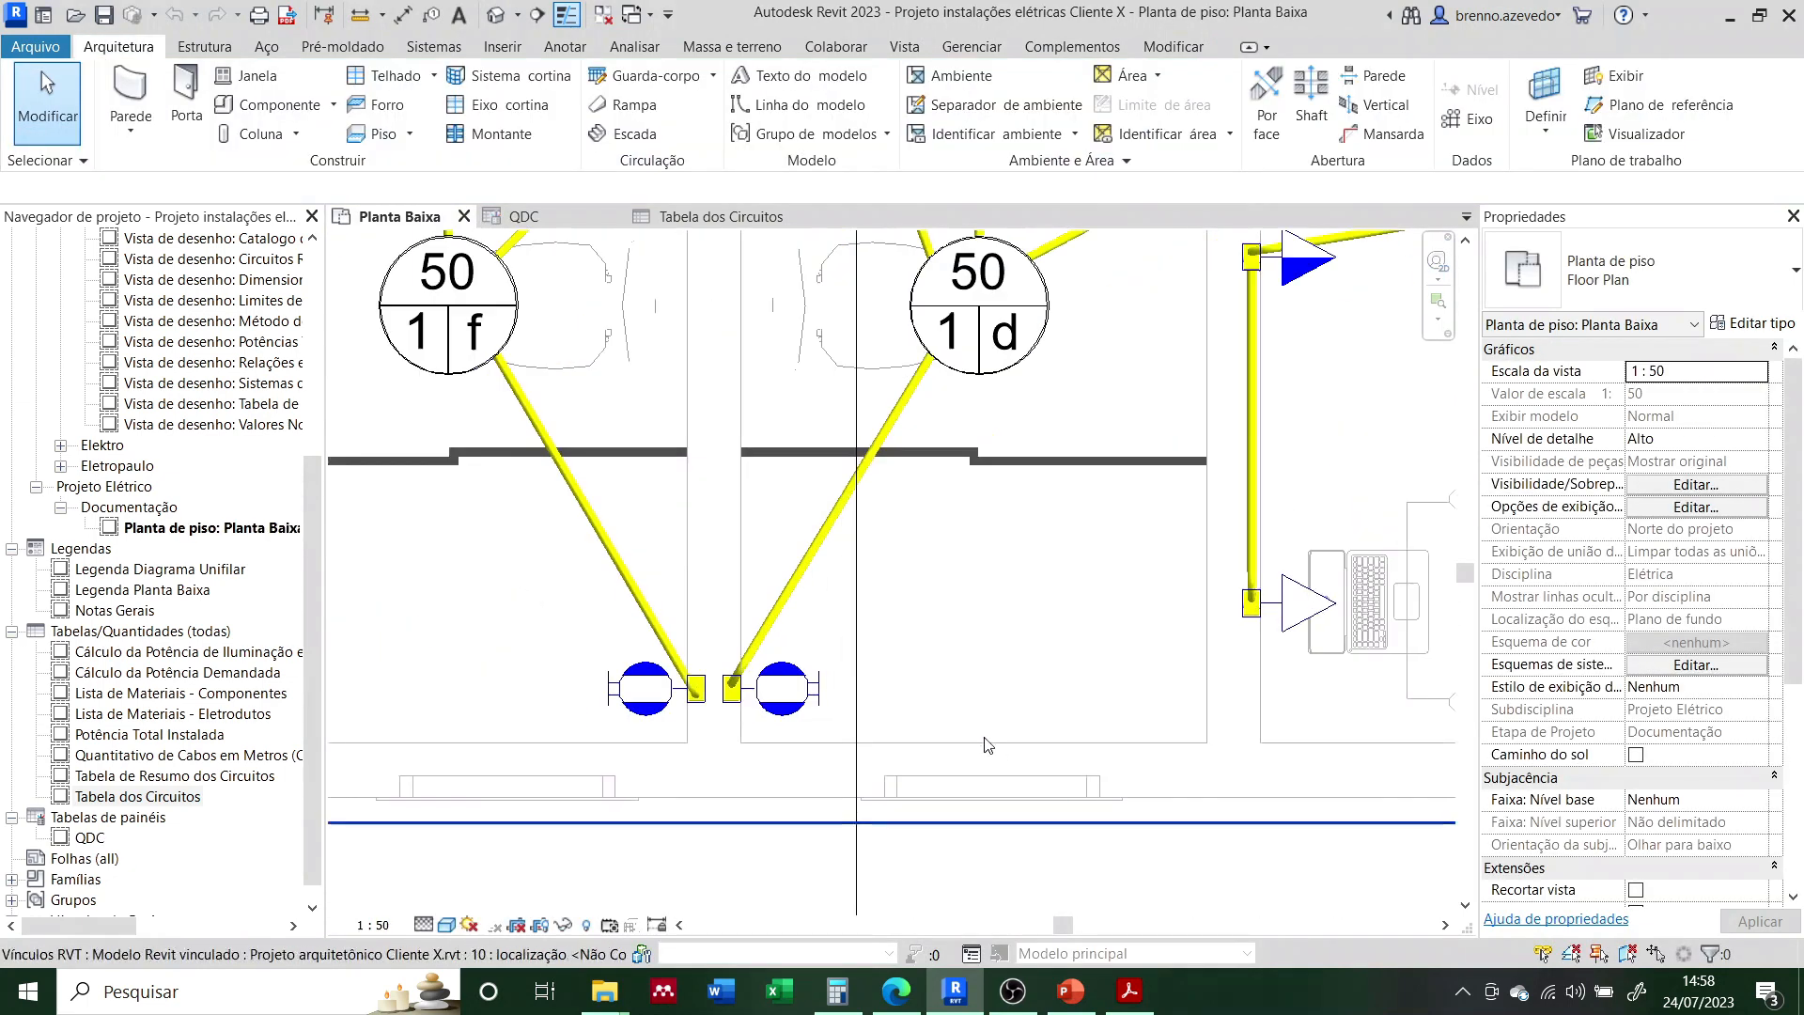
{"action": "left_click", "coordinate": [823, 707]}
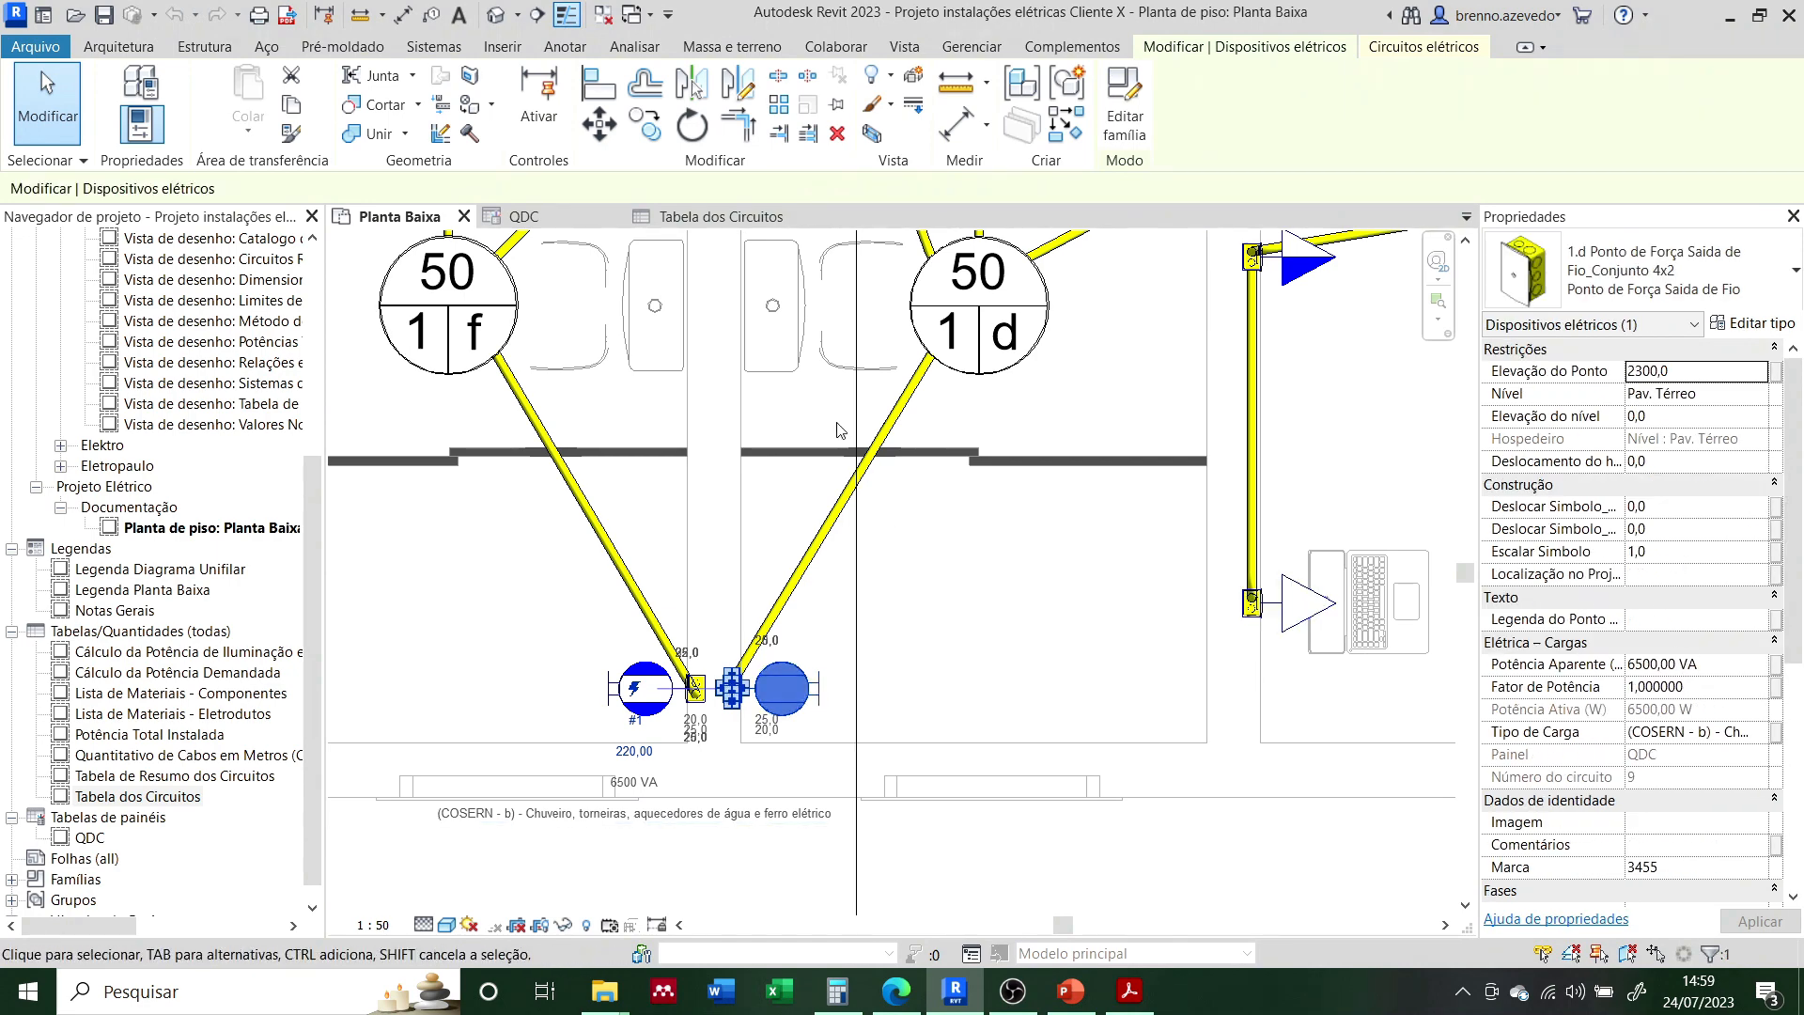
{"action": "left_click", "coordinate": [569, 220]}
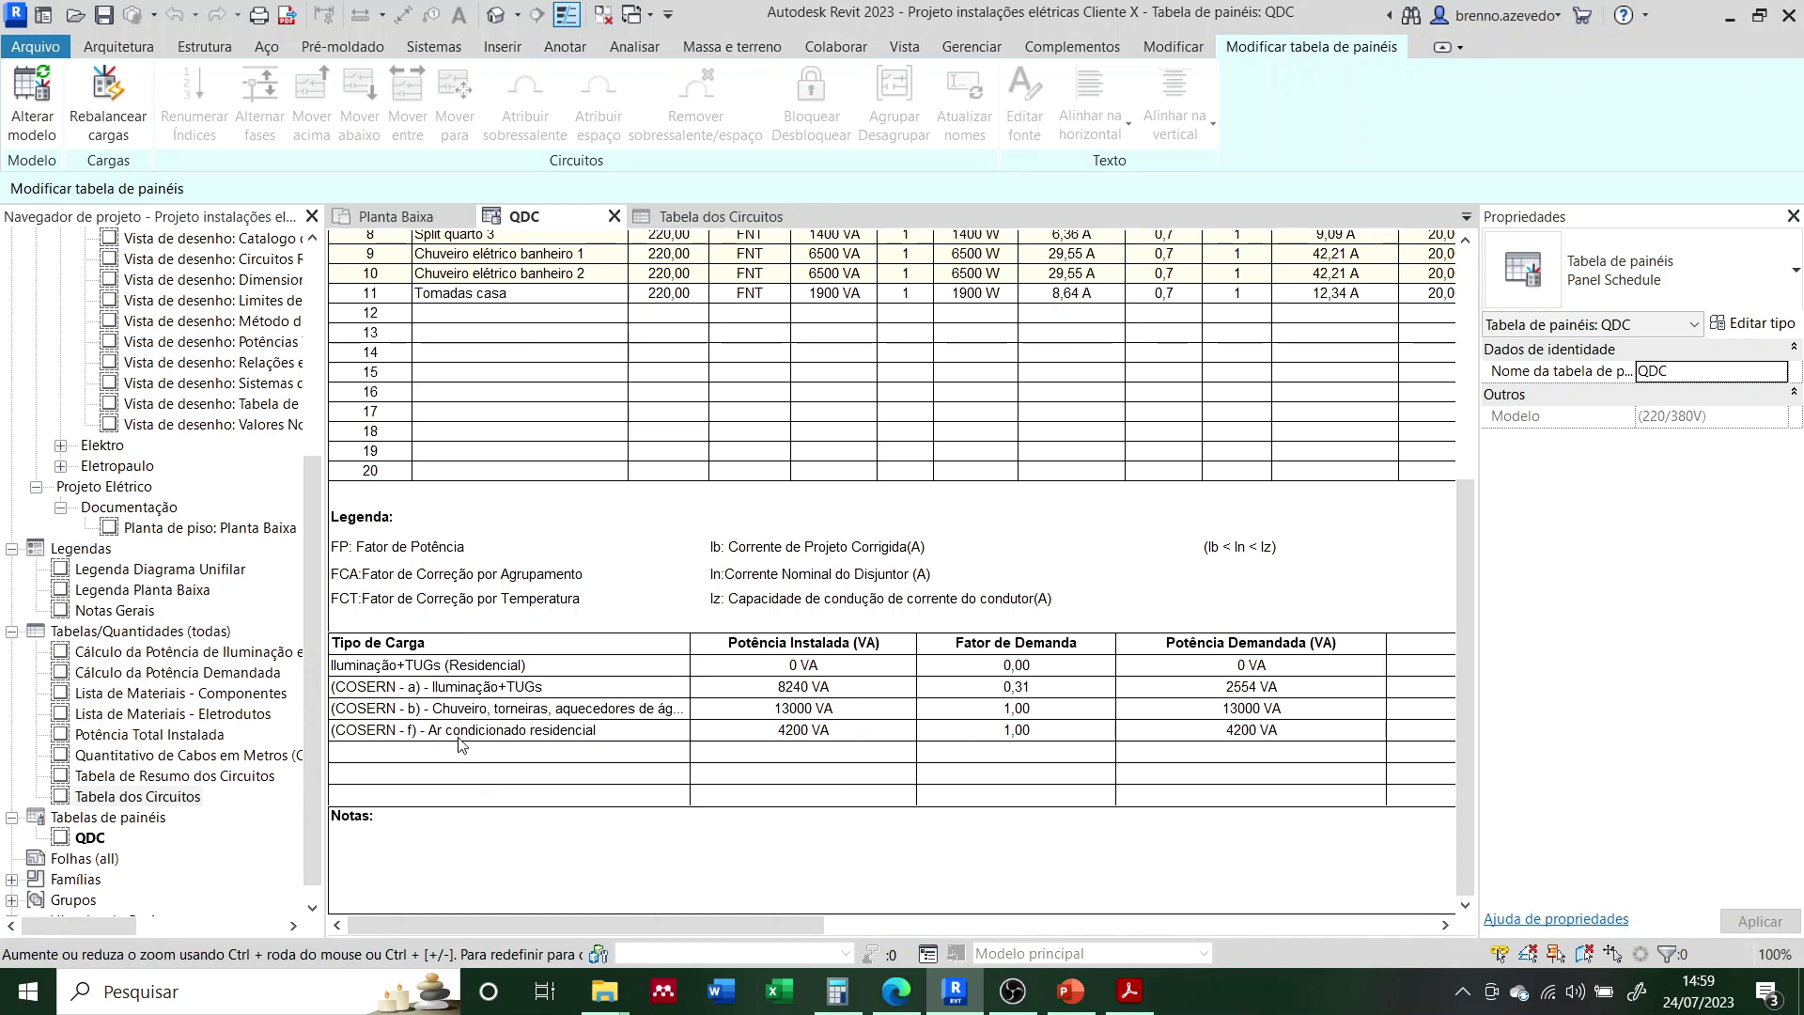
Step: Inspect the apparent power and load type of the air-conditioning outlet in the bedroom with light c on Planta Baixa
{"action": "left_click", "coordinate": [396, 217]}
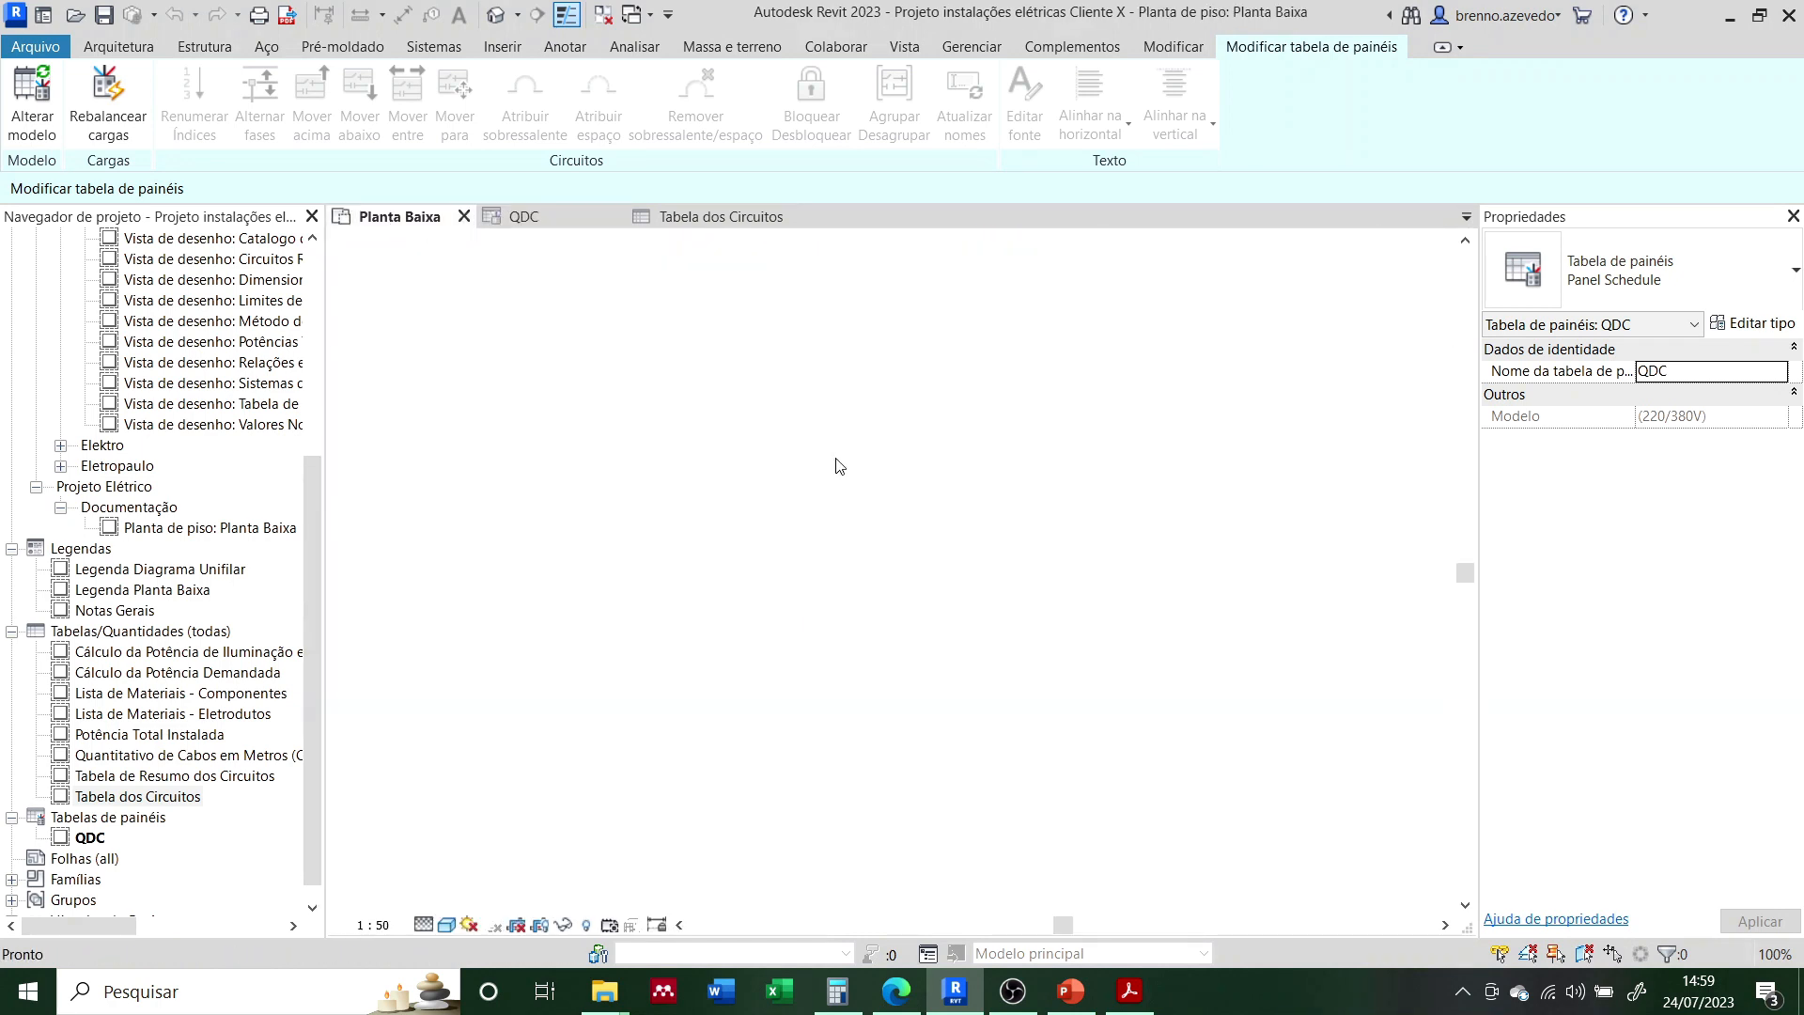
{"action": "scroll", "coordinate": [876, 567], "scroll_direction": "down", "scroll_amount": 5}
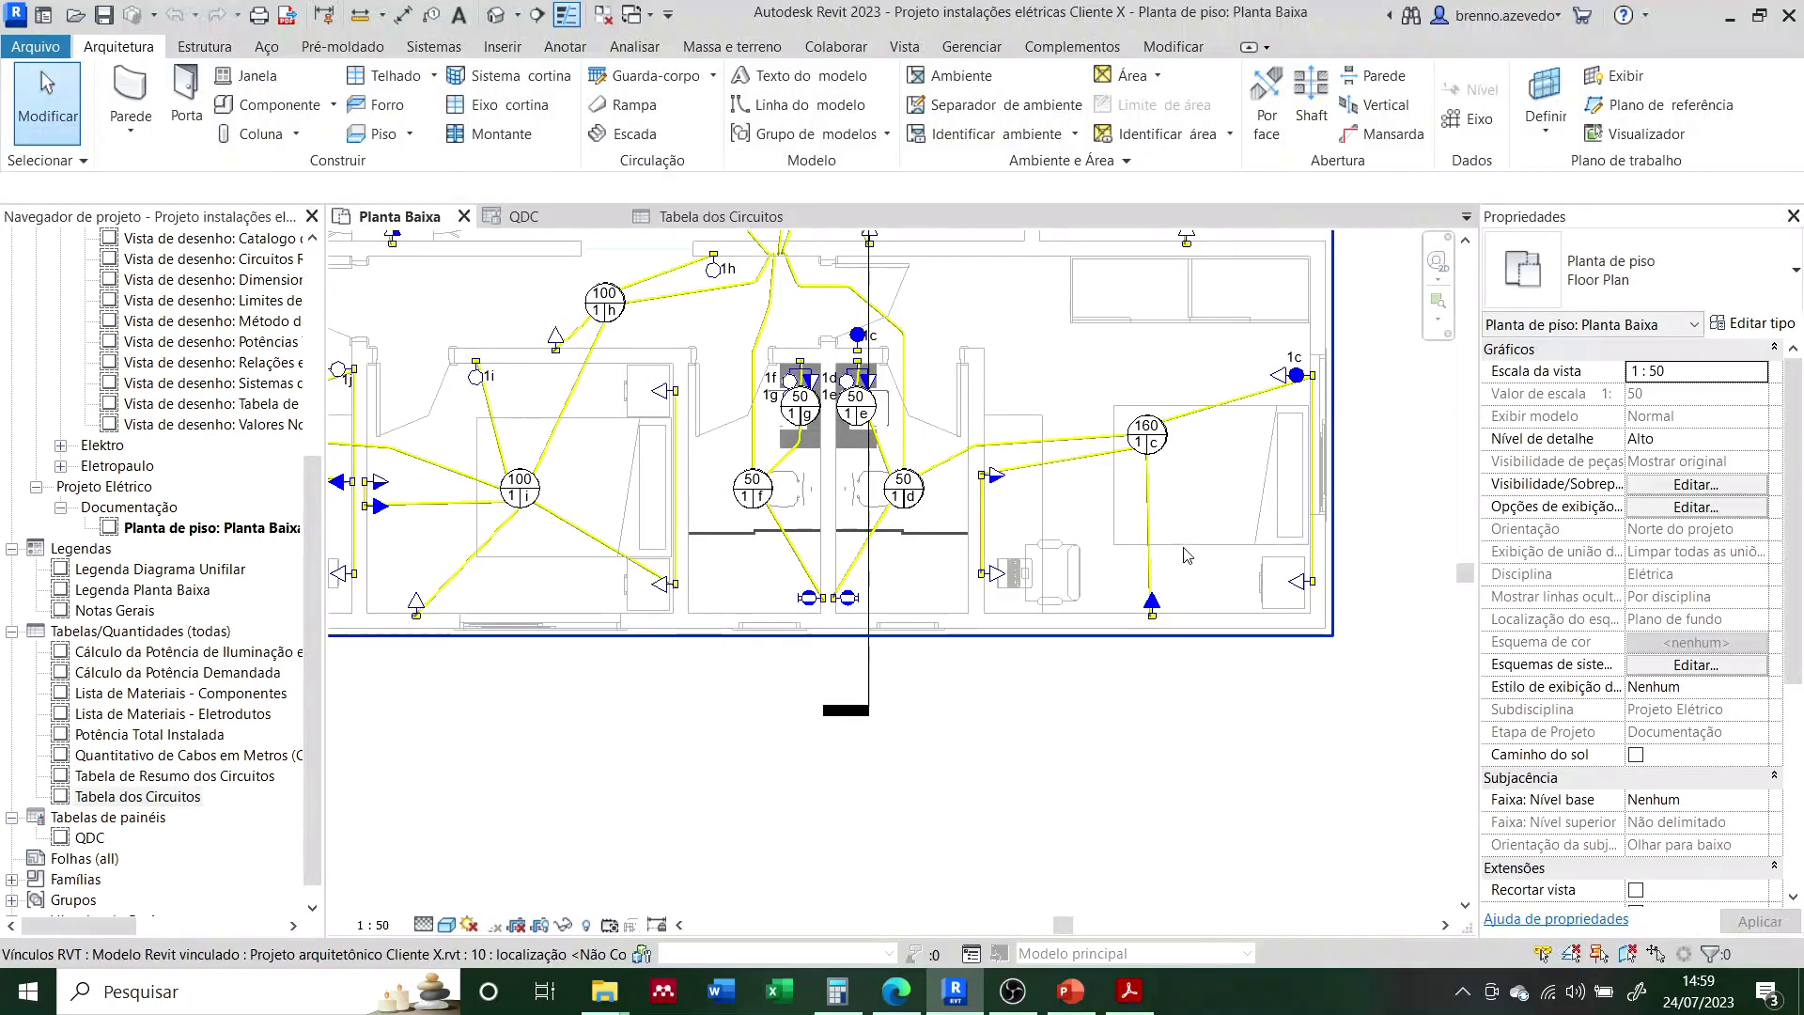
{"action": "scroll", "coordinate": [1154, 645], "scroll_direction": "up", "scroll_amount": 2}
{"action": "left_click", "coordinate": [1152, 643]}
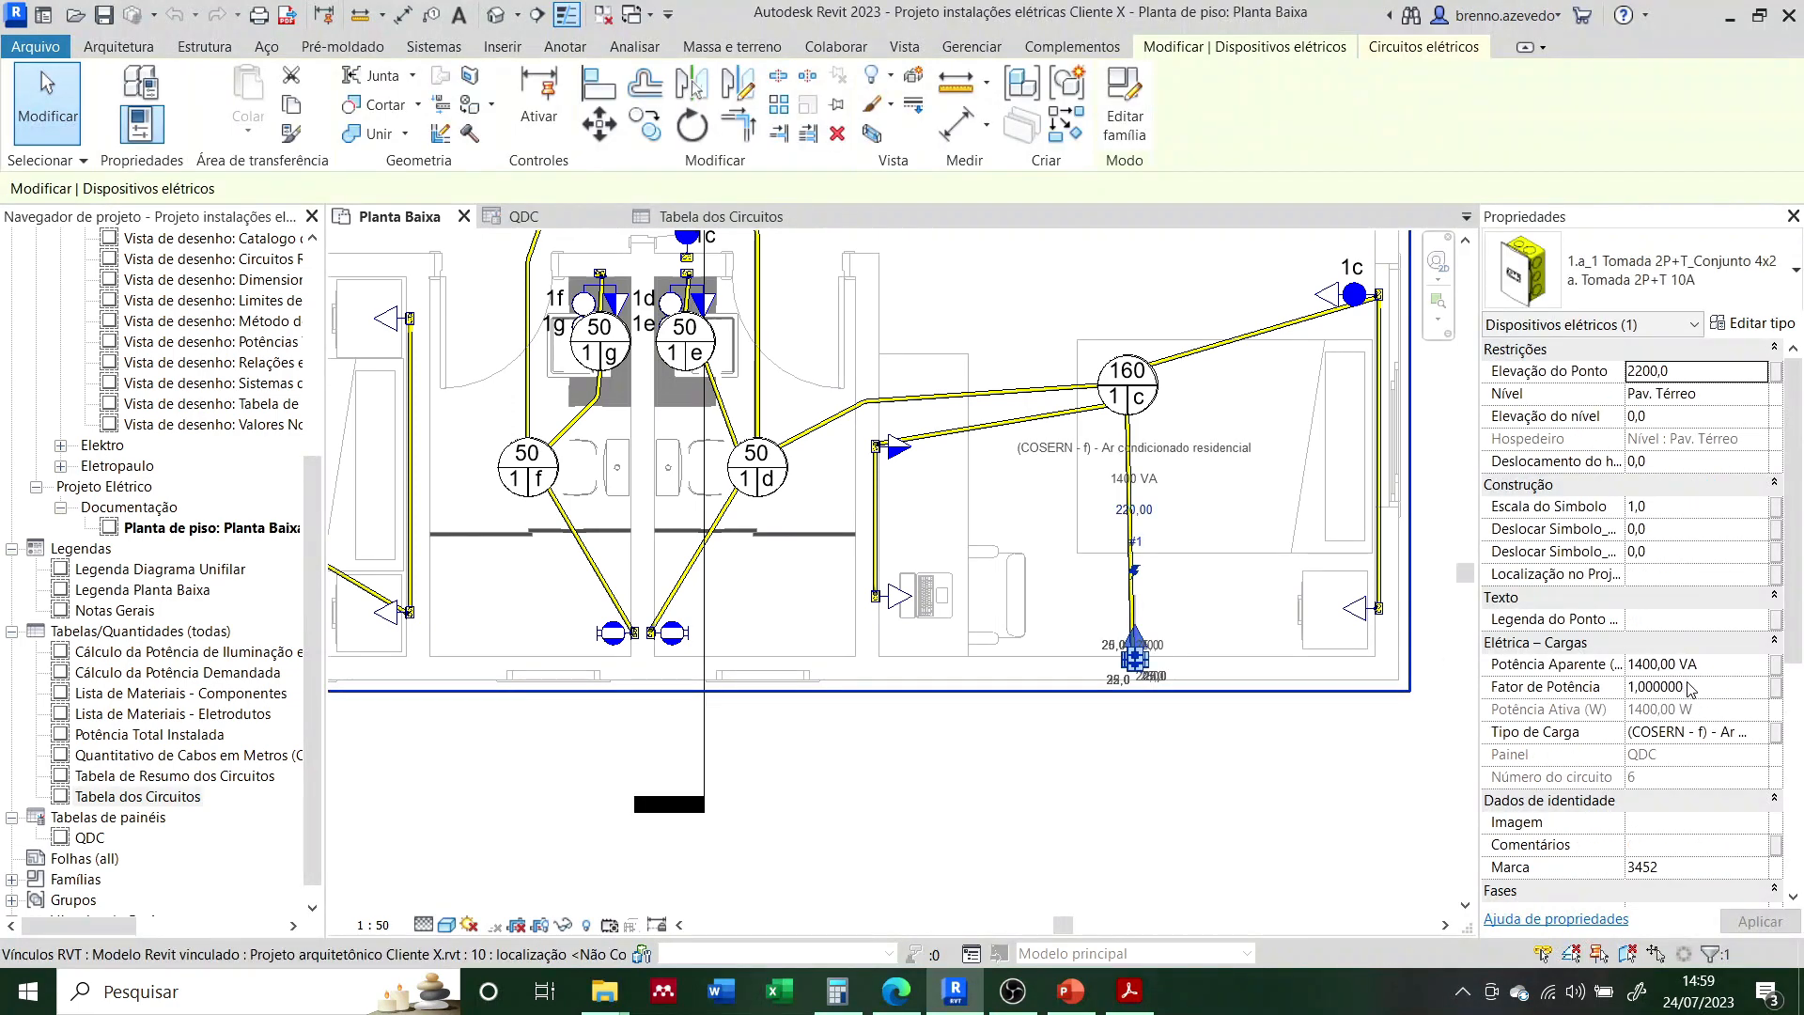
Step: Calculate 3 × 1400 in the Calculator and compare it with the COSERN - f air-conditioning row of the QDC schedule
{"action": "left_click", "coordinate": [550, 221]}
{"action": "left_click", "coordinate": [840, 991]}
{"action": "key", "text": "Escape"}
{"action": "type", "text": "3*1400"}
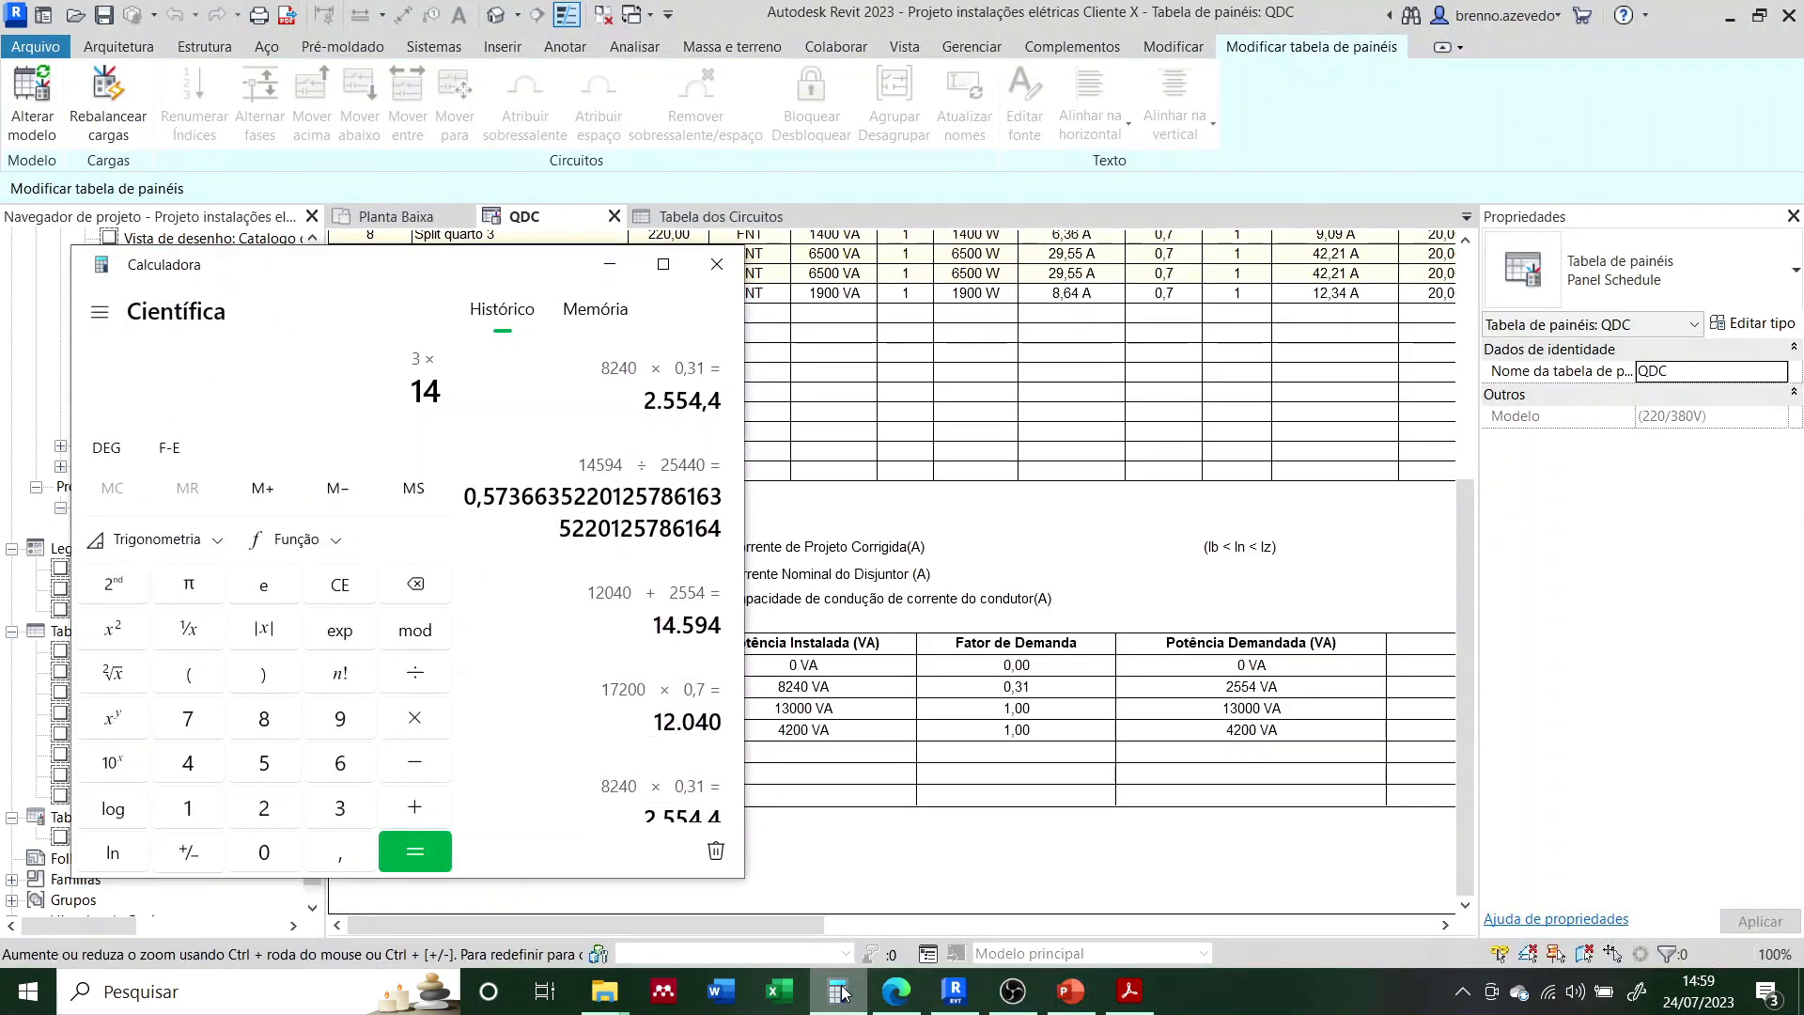
{"action": "key", "text": "Return"}
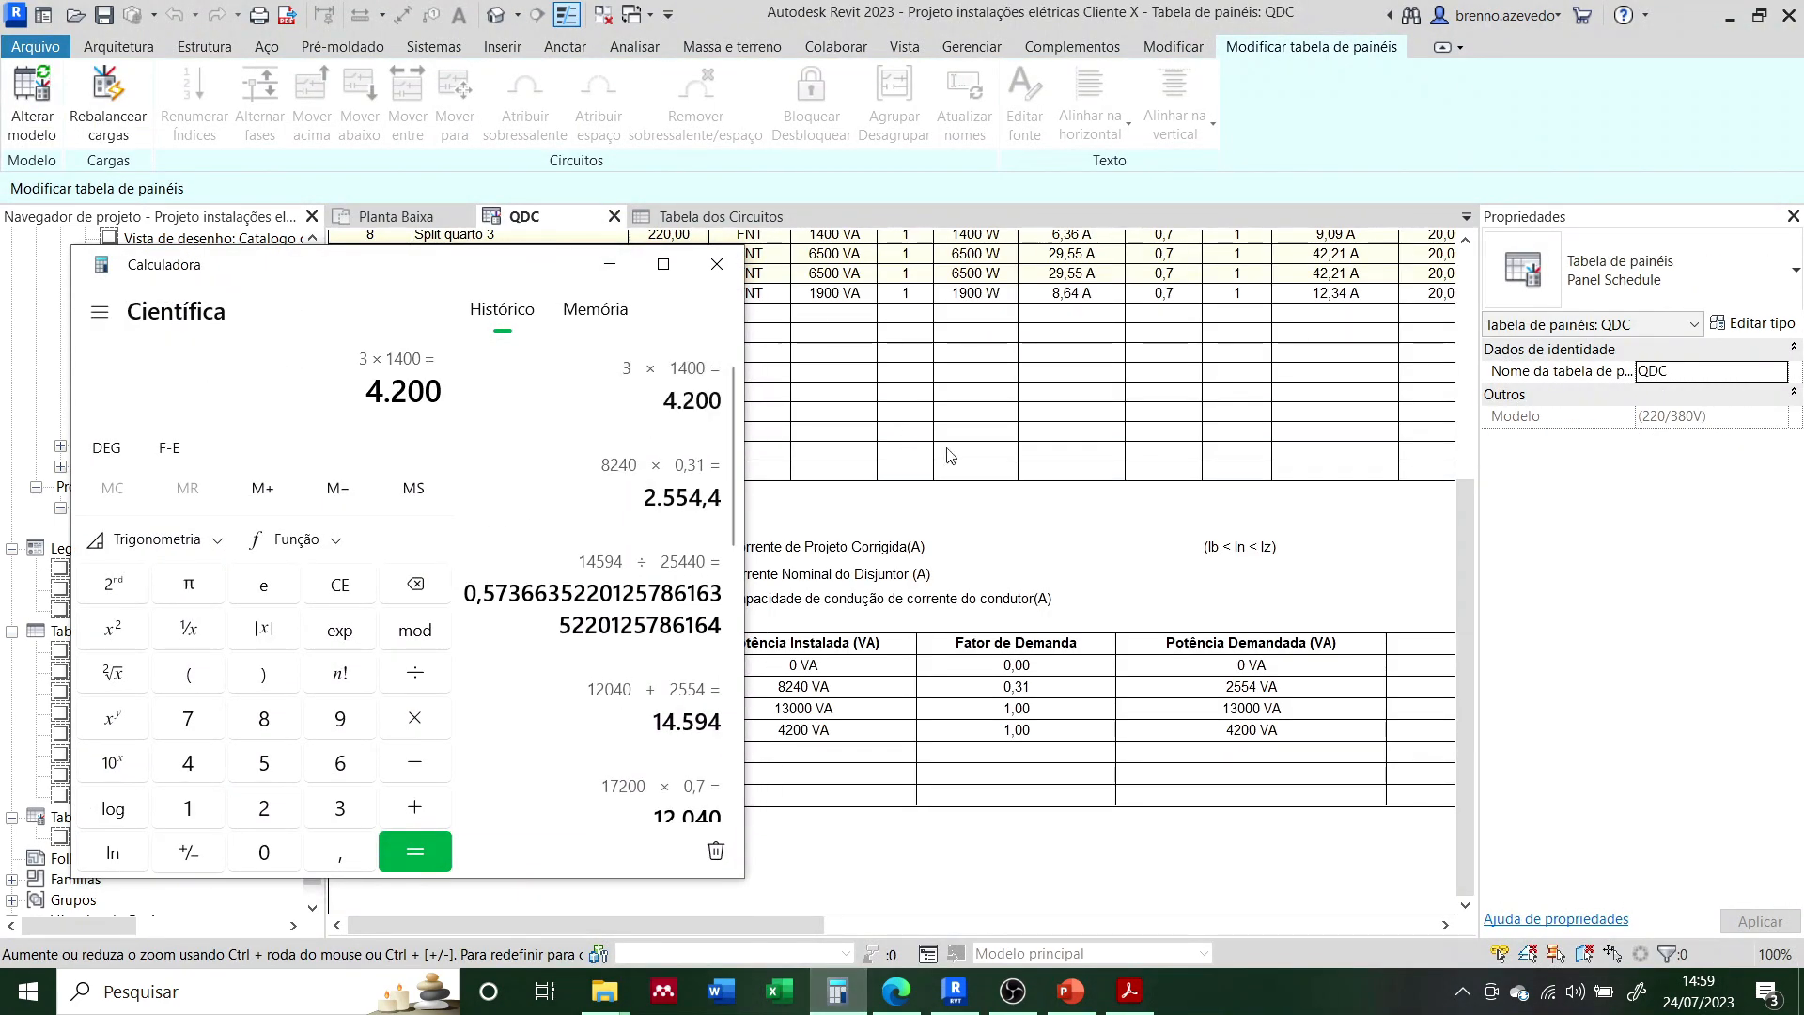
{"action": "left_click_drag", "start_coordinate": [537, 264], "coordinate": [111, 267]}
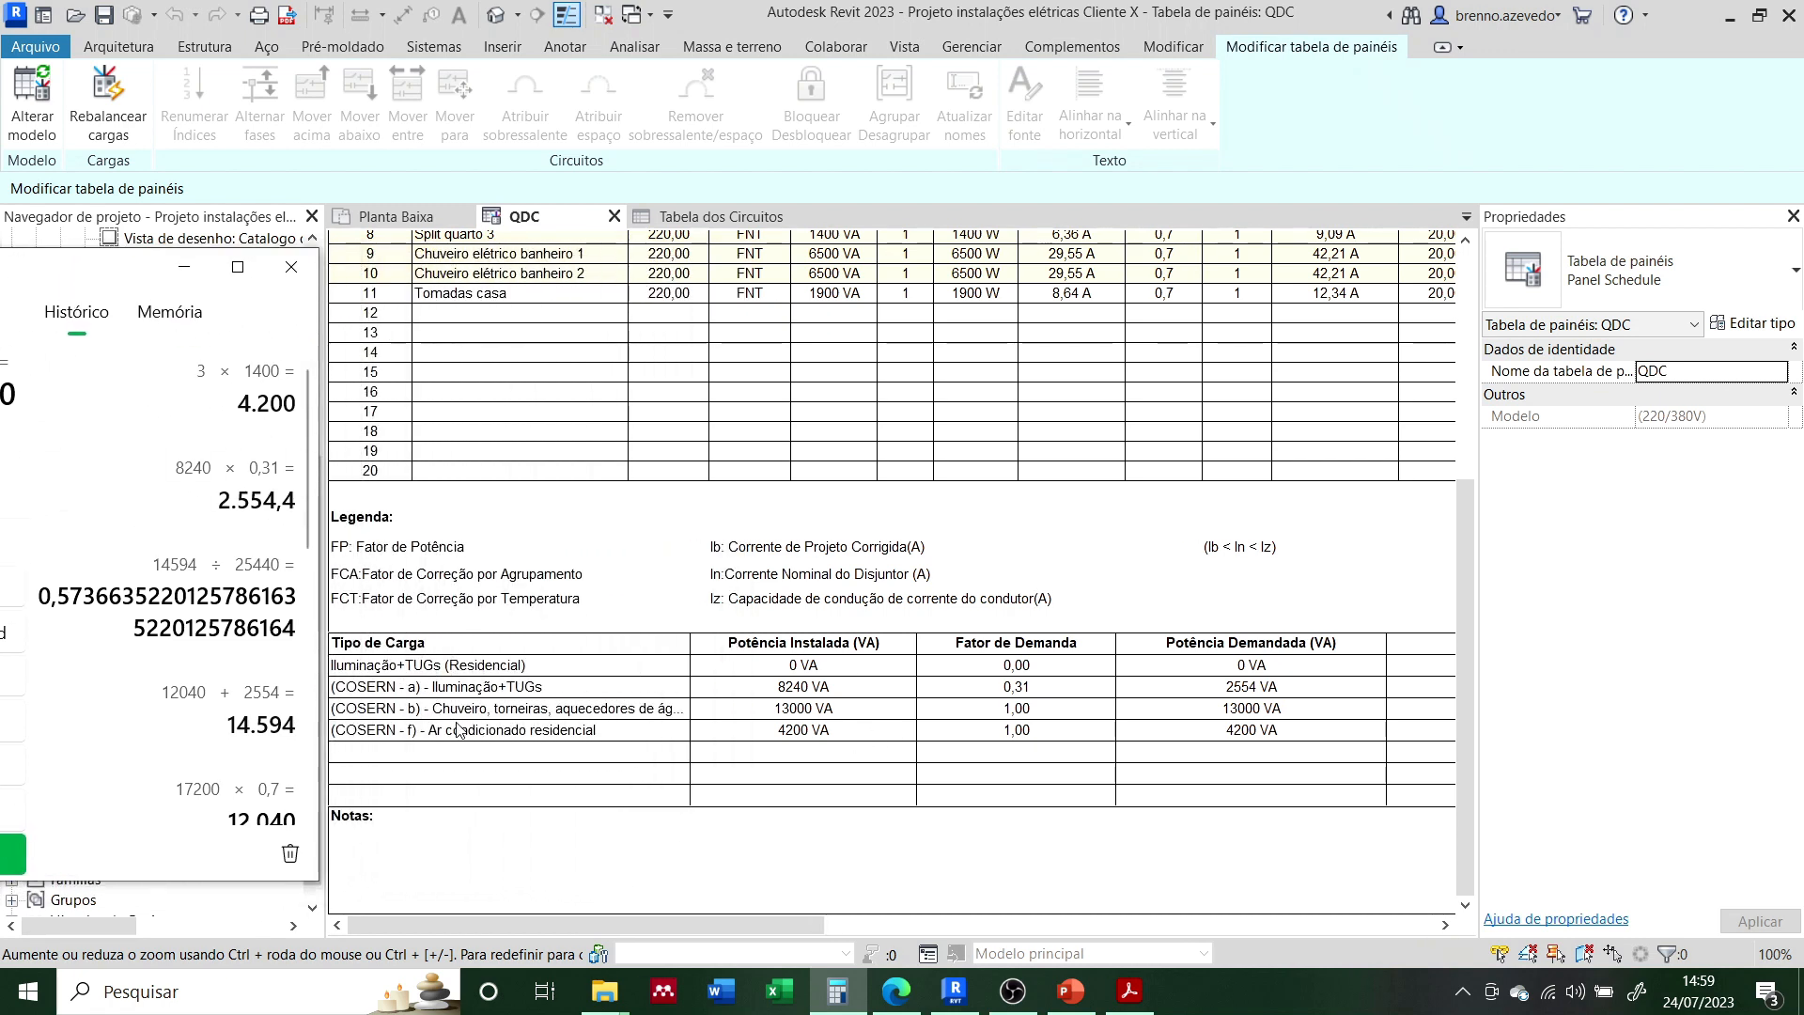
{"action": "mouse_move", "coordinate": [117, 276]}
{"action": "left_mouse_down"}
{"action": "mouse_move", "coordinate": [342, 270]}
{"action": "mouse_move", "coordinate": [147, 294]}
{"action": "left_mouse_up"}
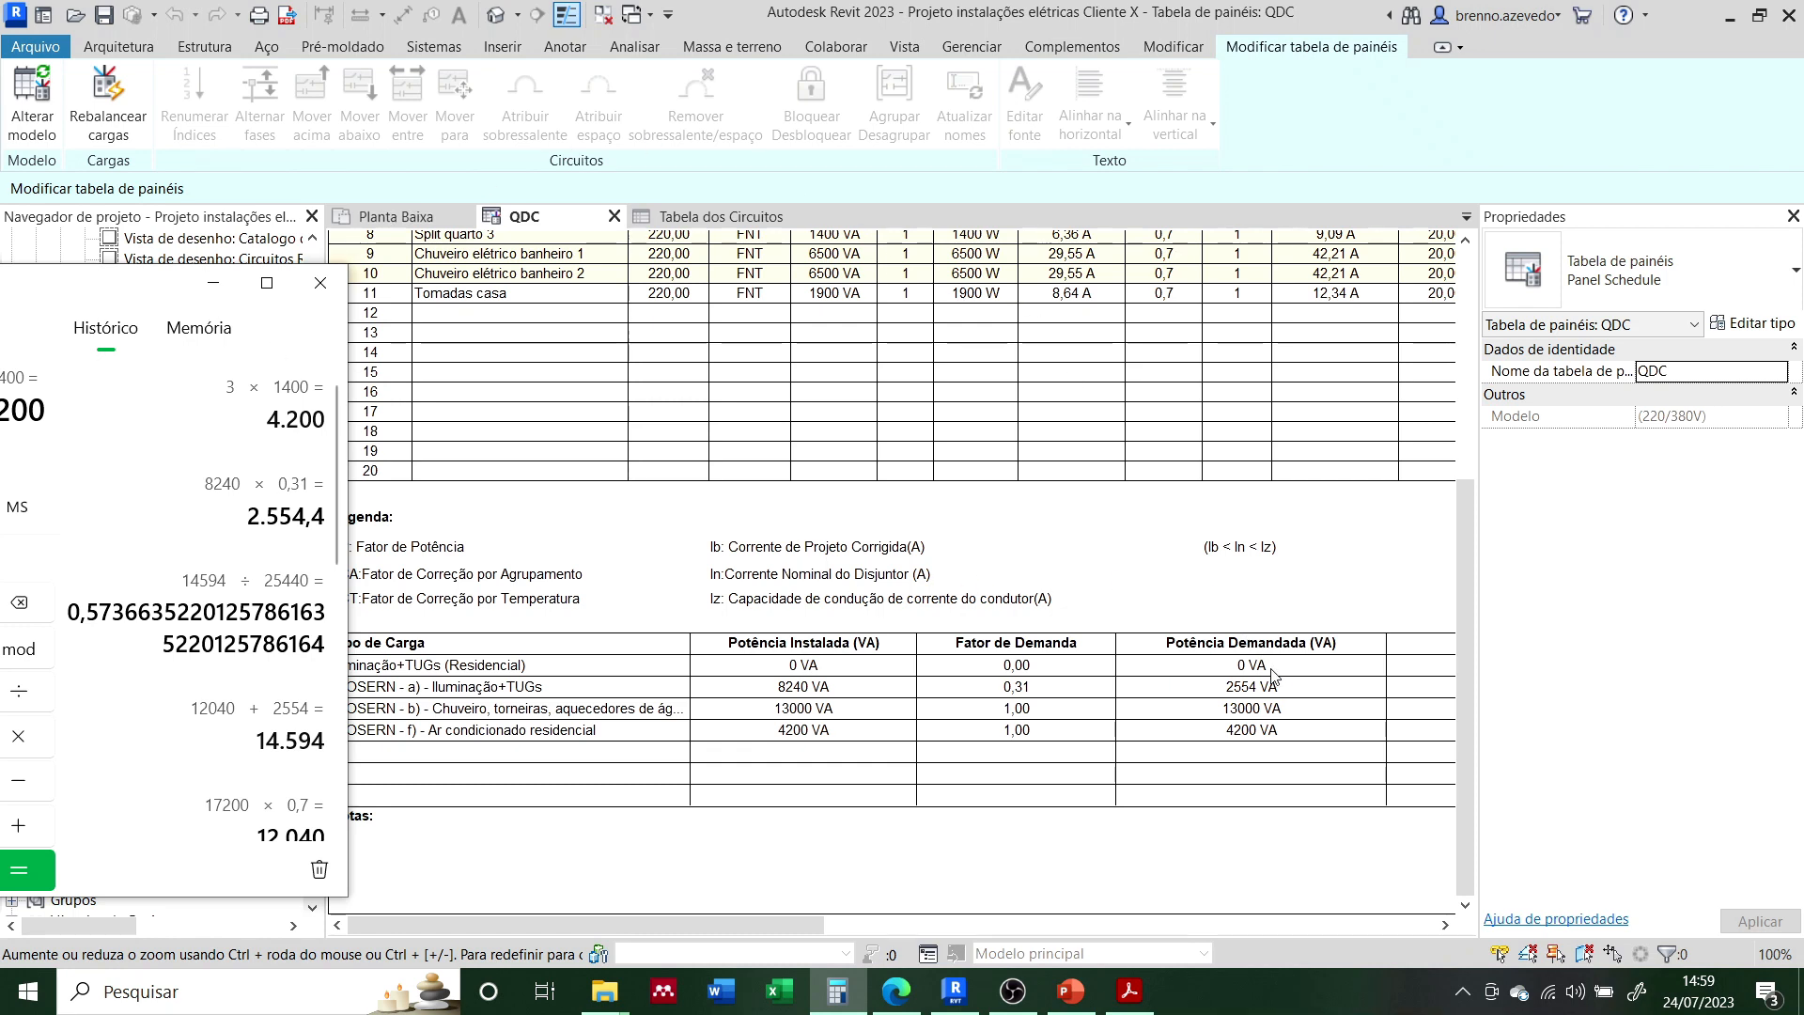
Step: Calculate 2554 + 13000 + 4200 in the Calculator and compare the sum with the demanded power under Totais do Painel
{"action": "left_click_drag", "start_coordinate": [145, 292], "coordinate": [583, 284]}
{"action": "key", "text": "Escape"}
{"action": "type", "text": "2554 + 13000 + 4200"}
{"action": "key", "text": "Return"}
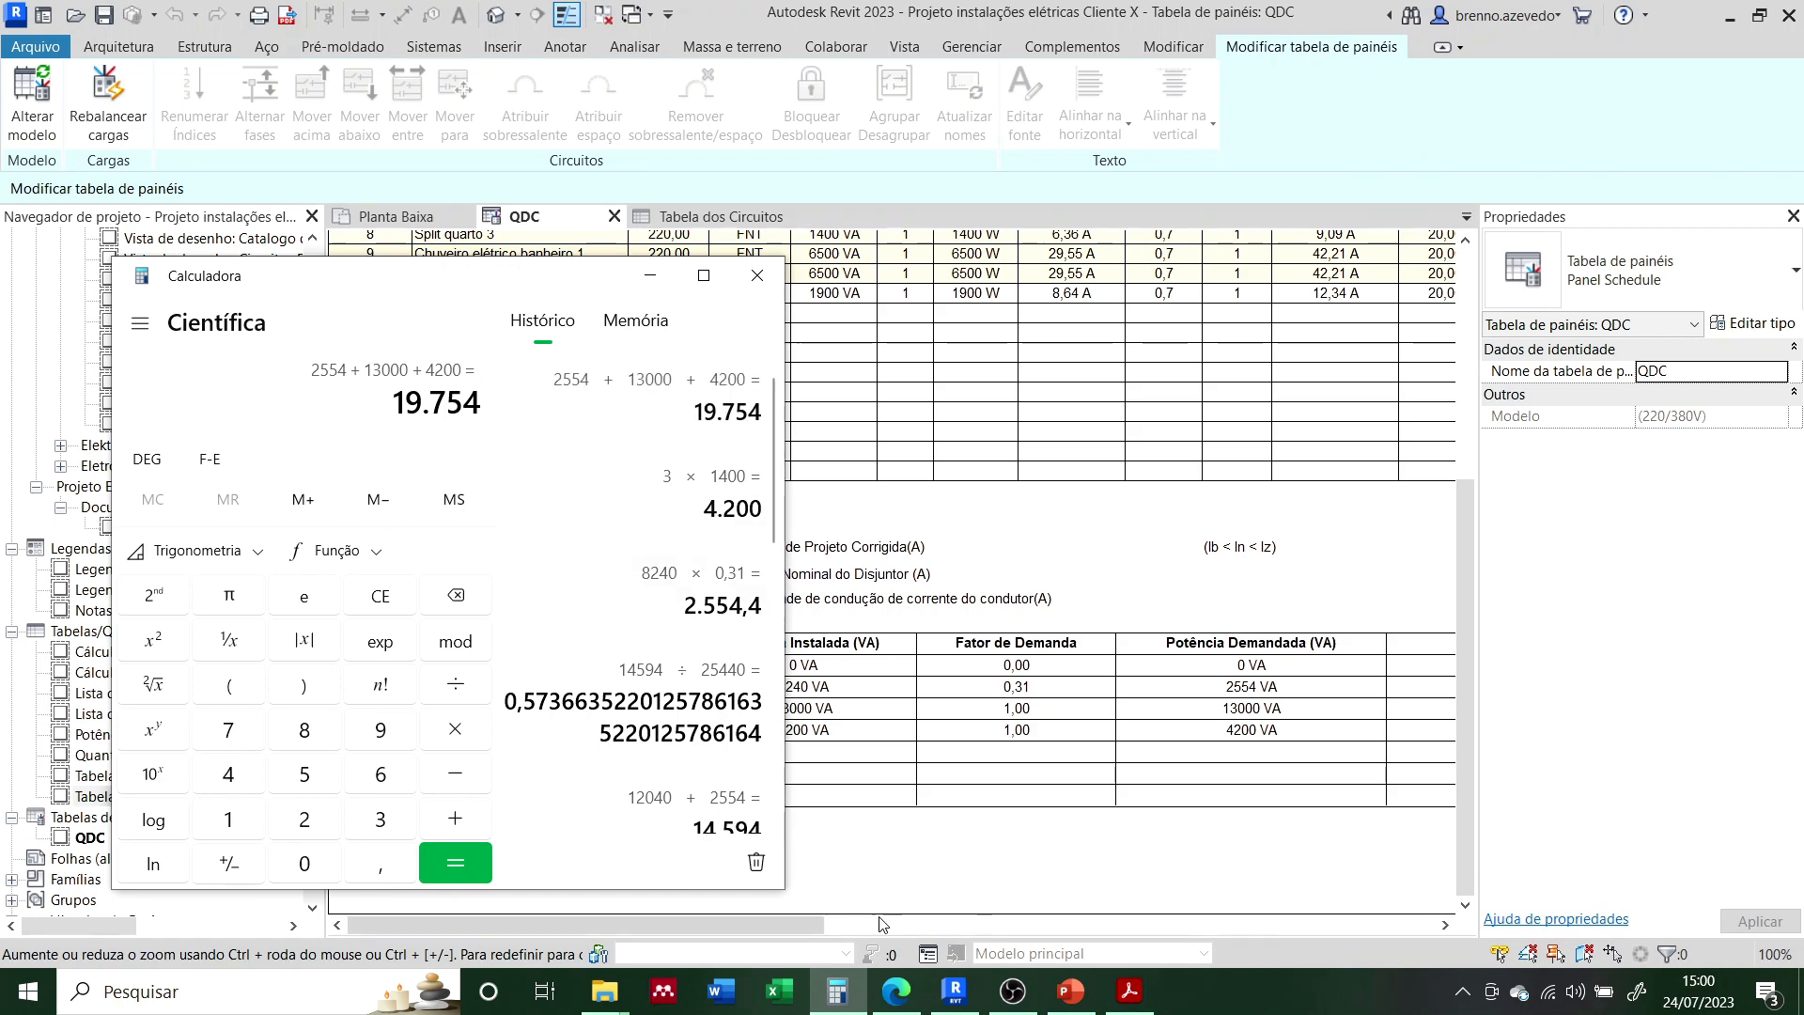
{"action": "left_click_drag", "start_coordinate": [764, 921], "coordinate": [1004, 921]}
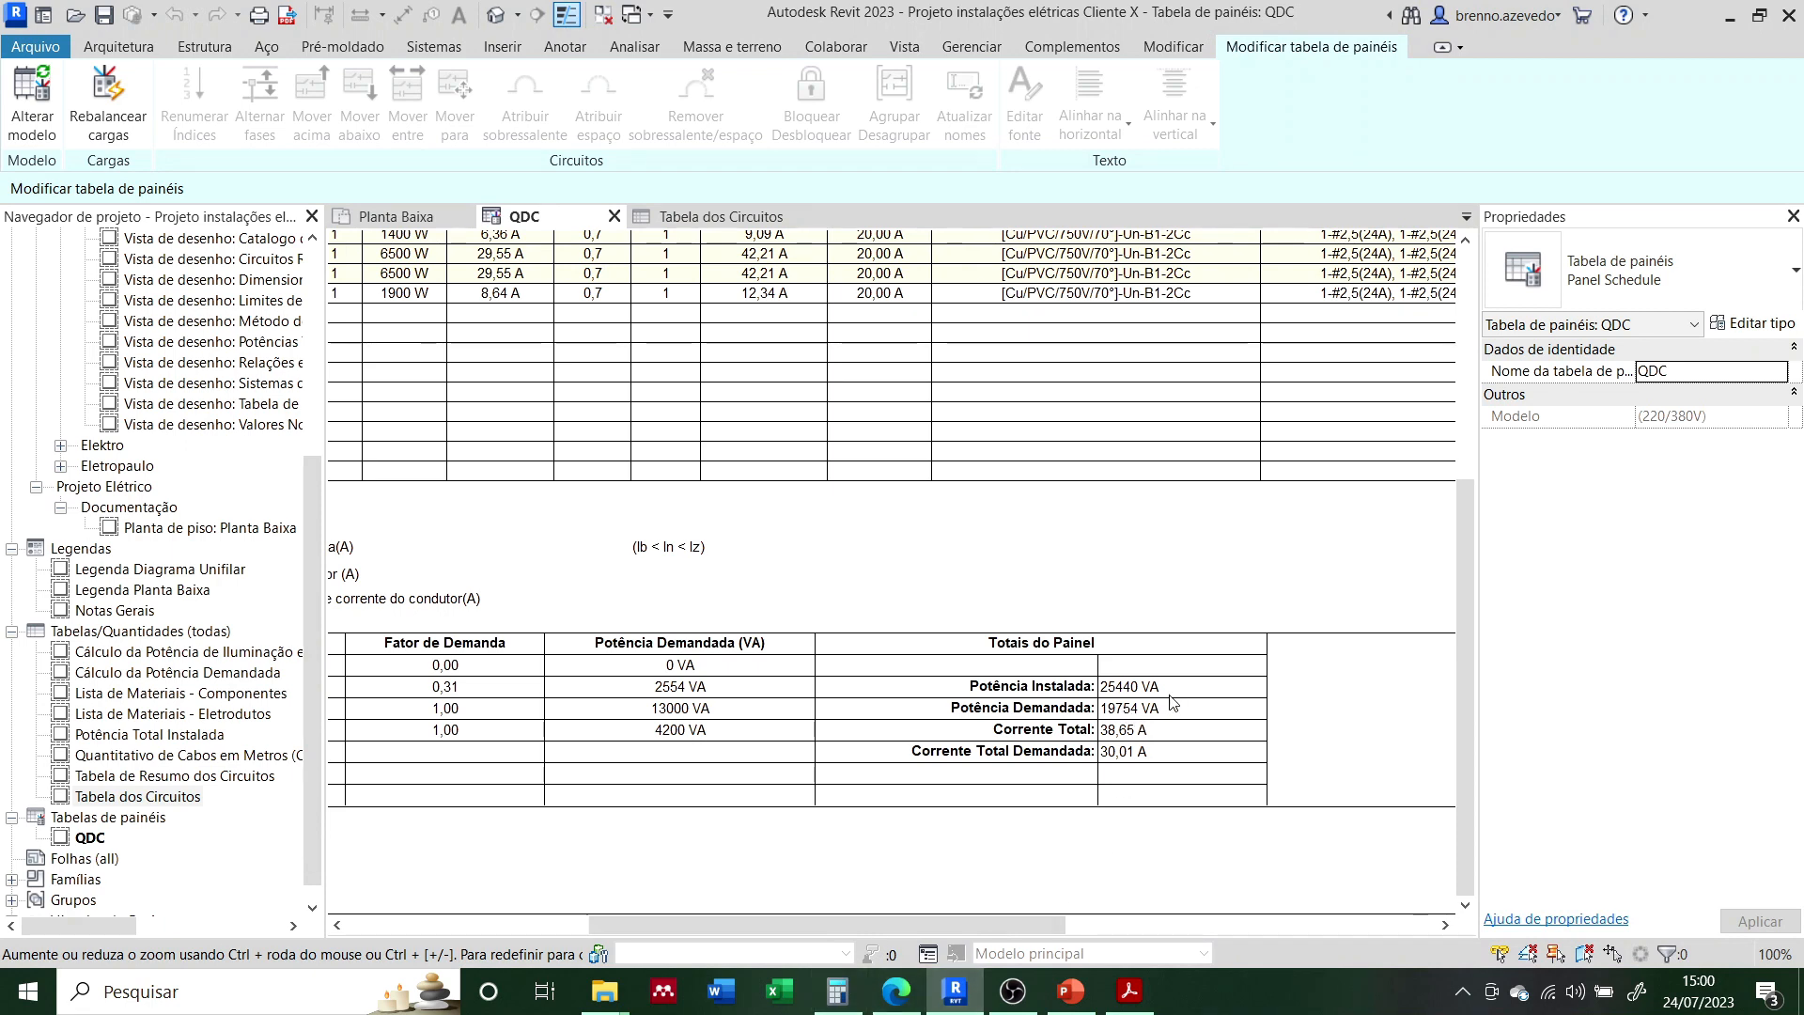
{"action": "left_click", "coordinate": [836, 991]}
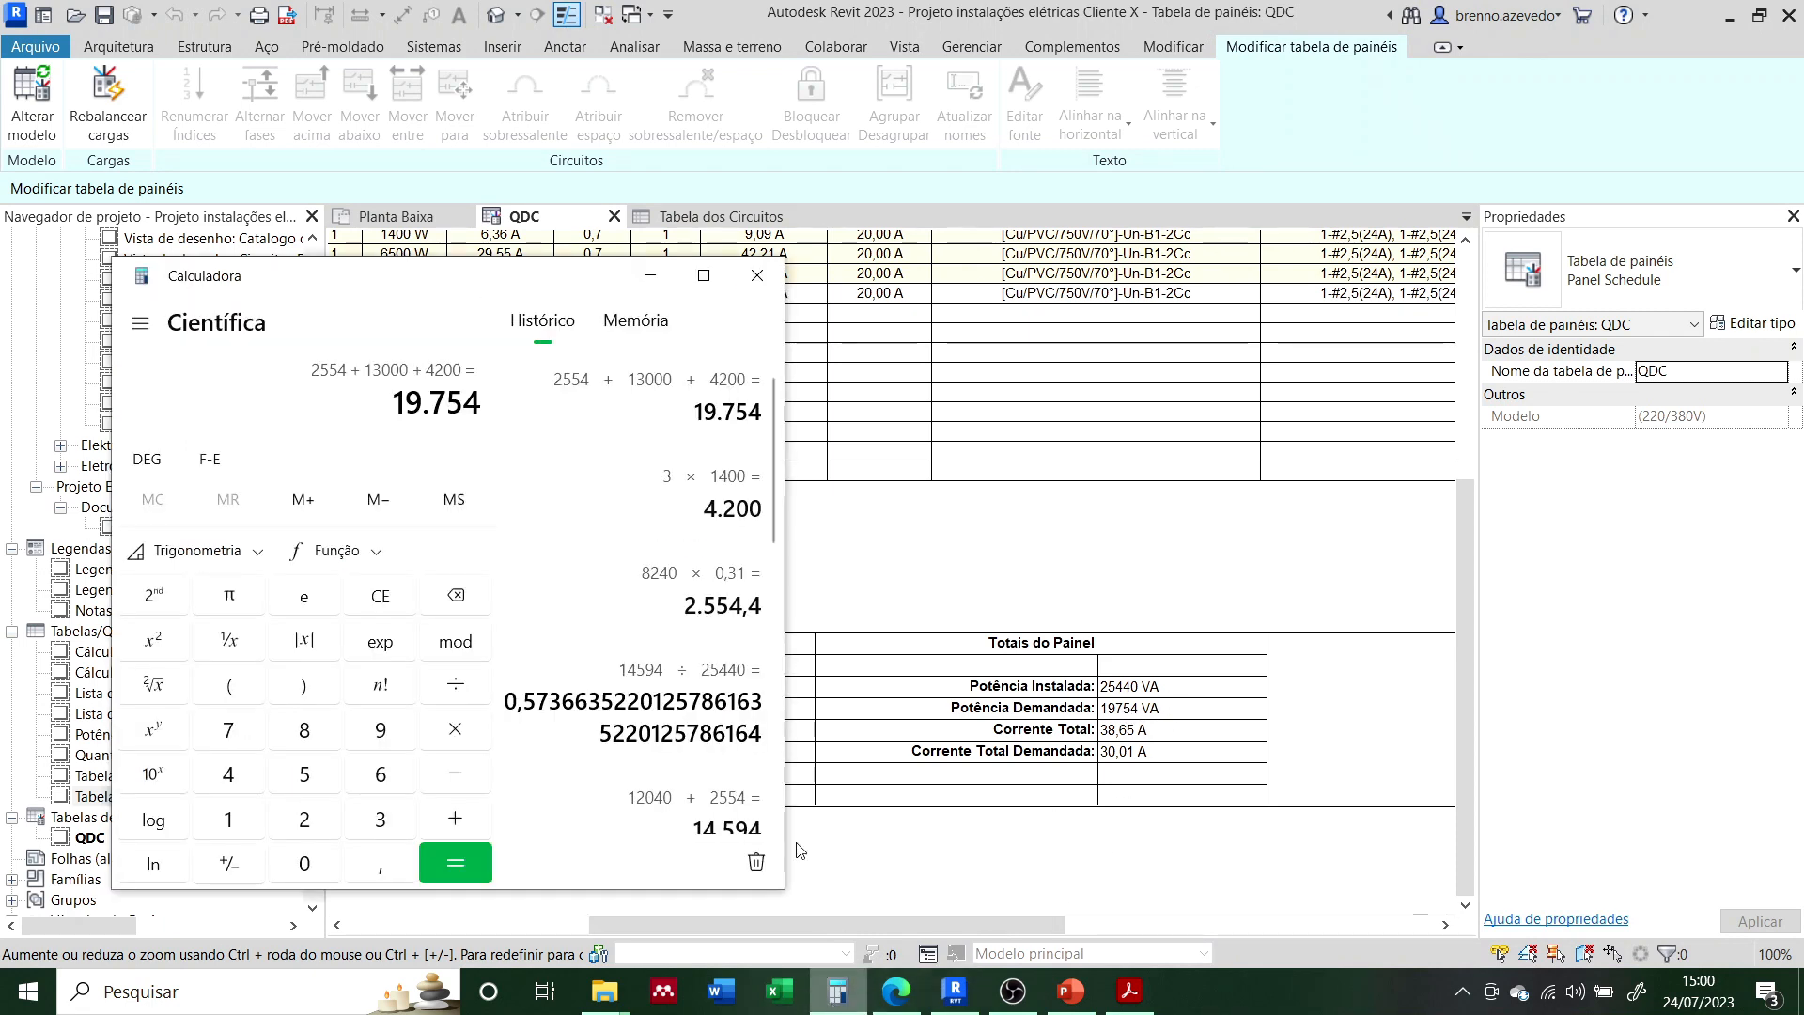
{"action": "left_click", "coordinate": [835, 991]}
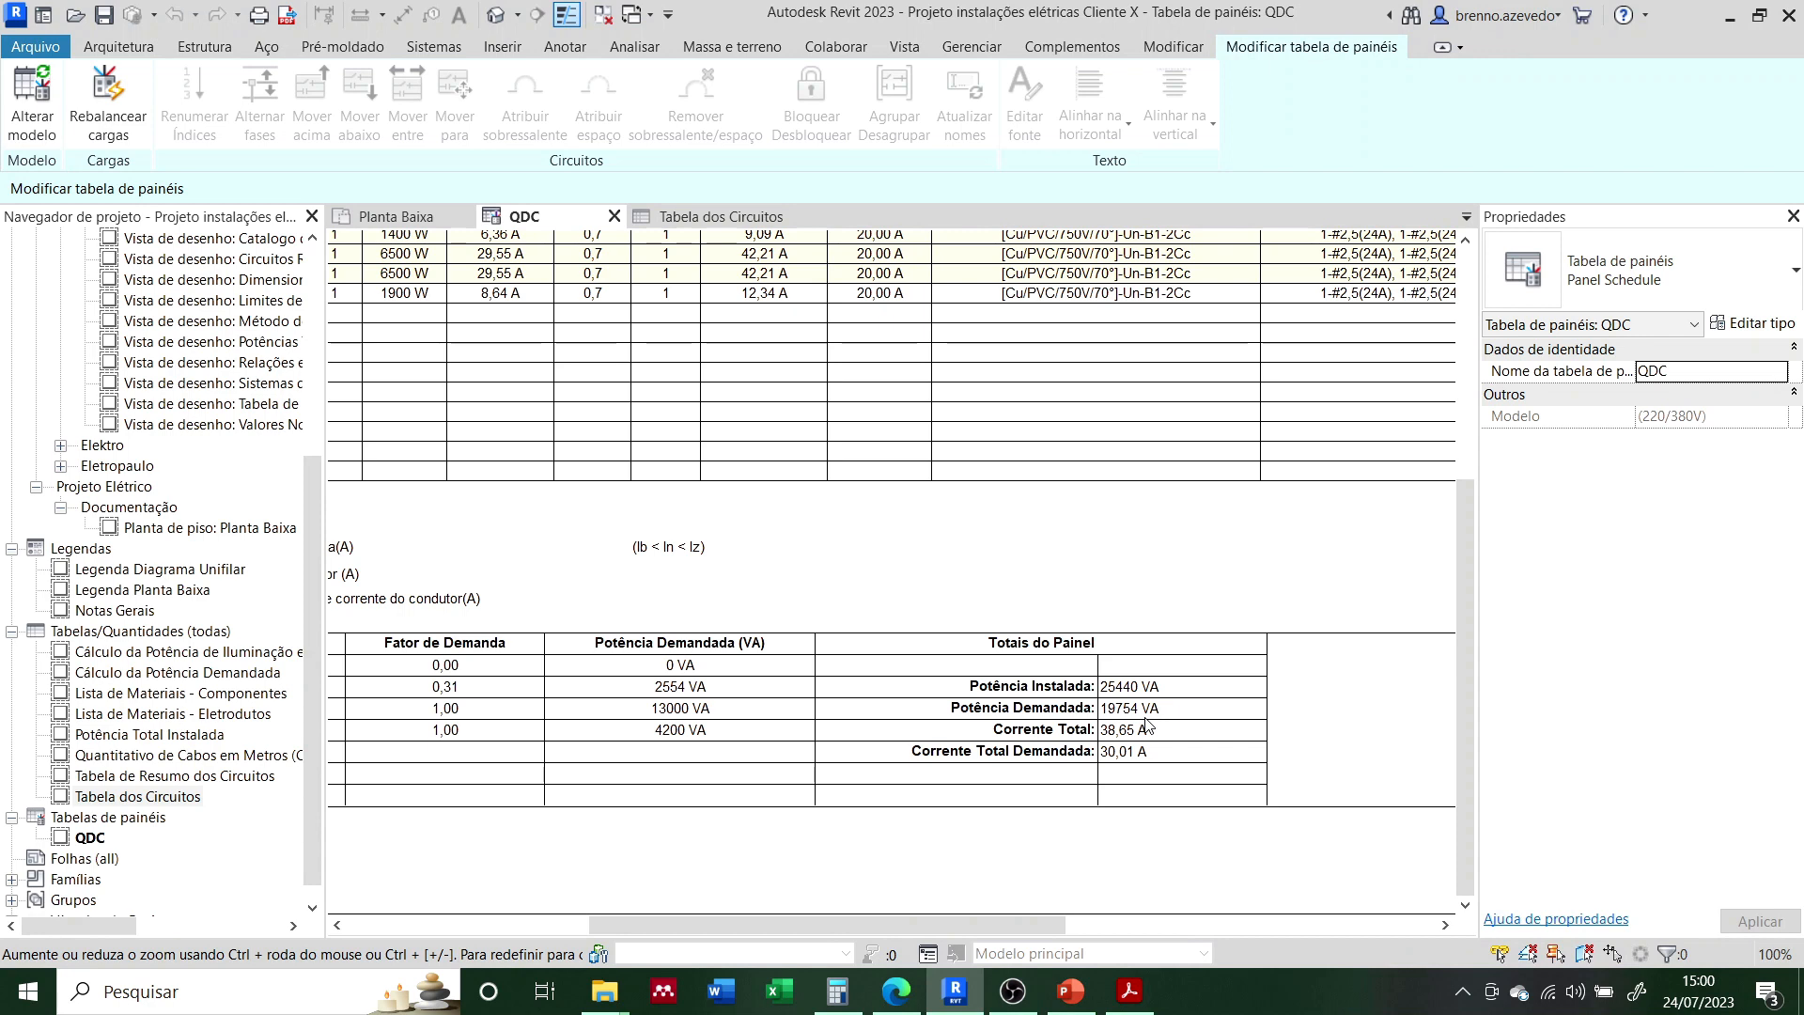
Step: Divide the summed demanded power by 25440 in the Calculator to get the overall demand factor, and review the panel totals
{"action": "mouse_move", "coordinate": [839, 998]}
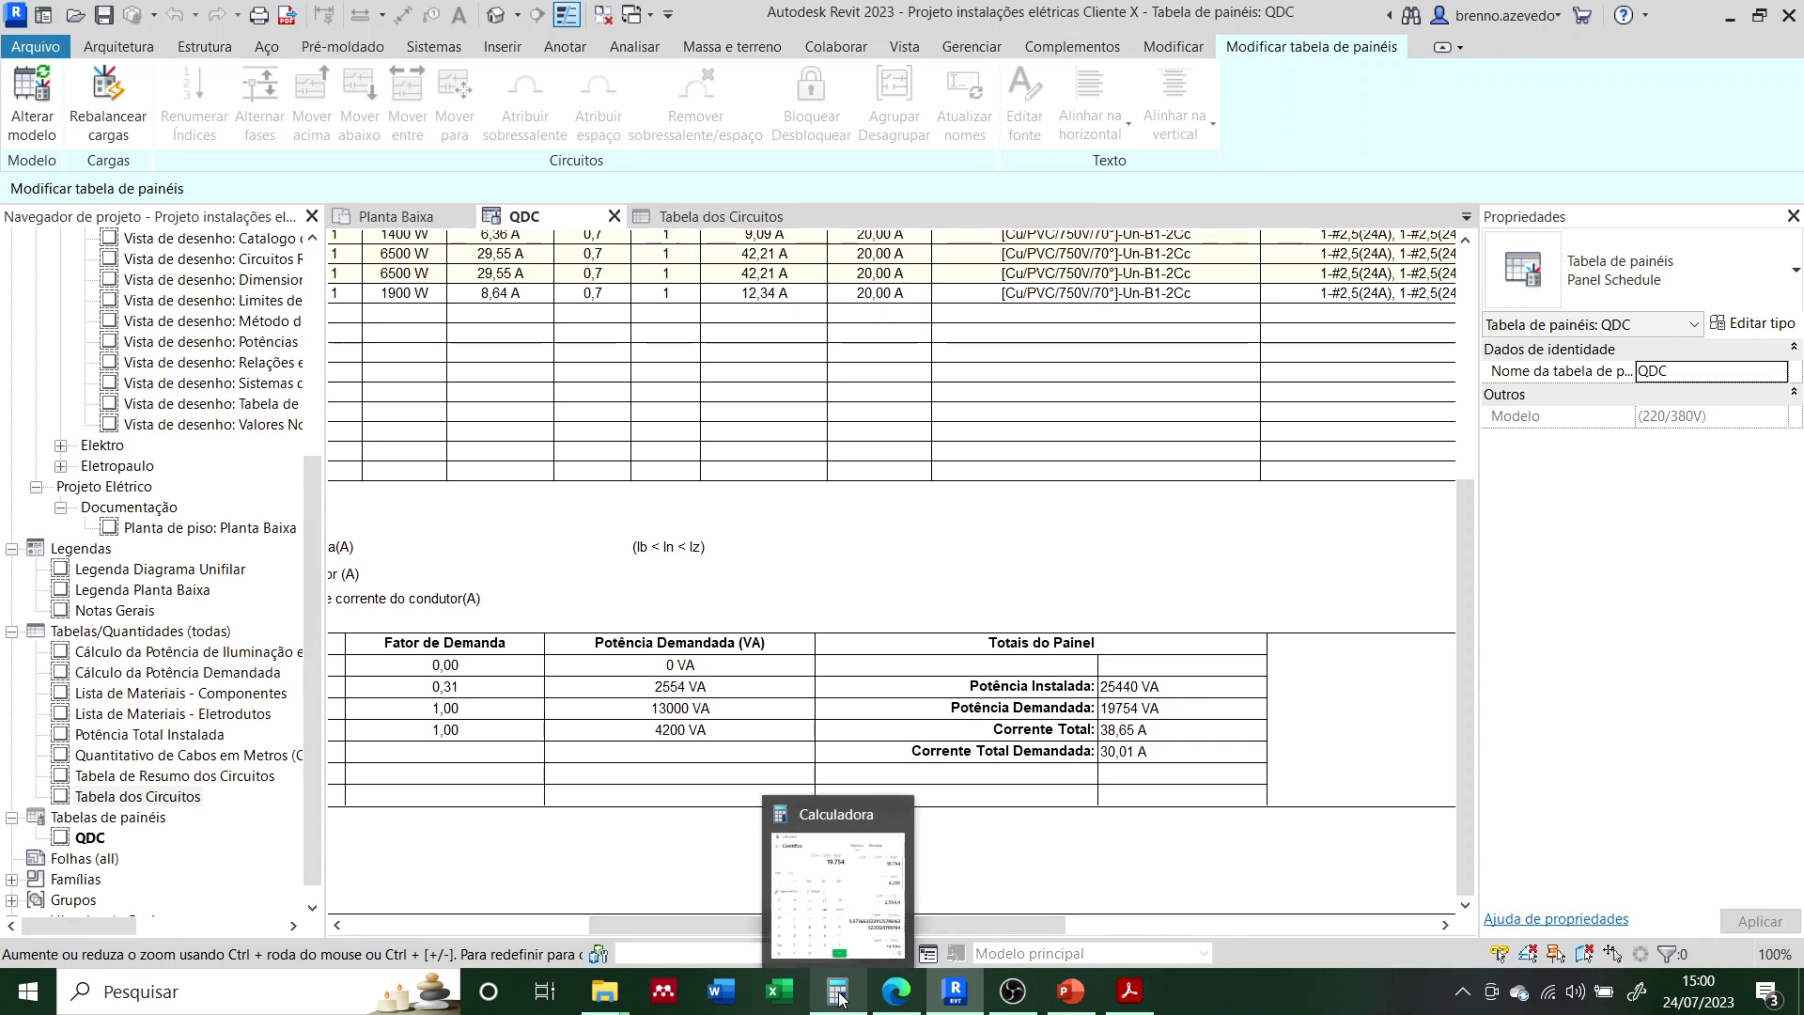
{"action": "left_click", "coordinate": [839, 998]}
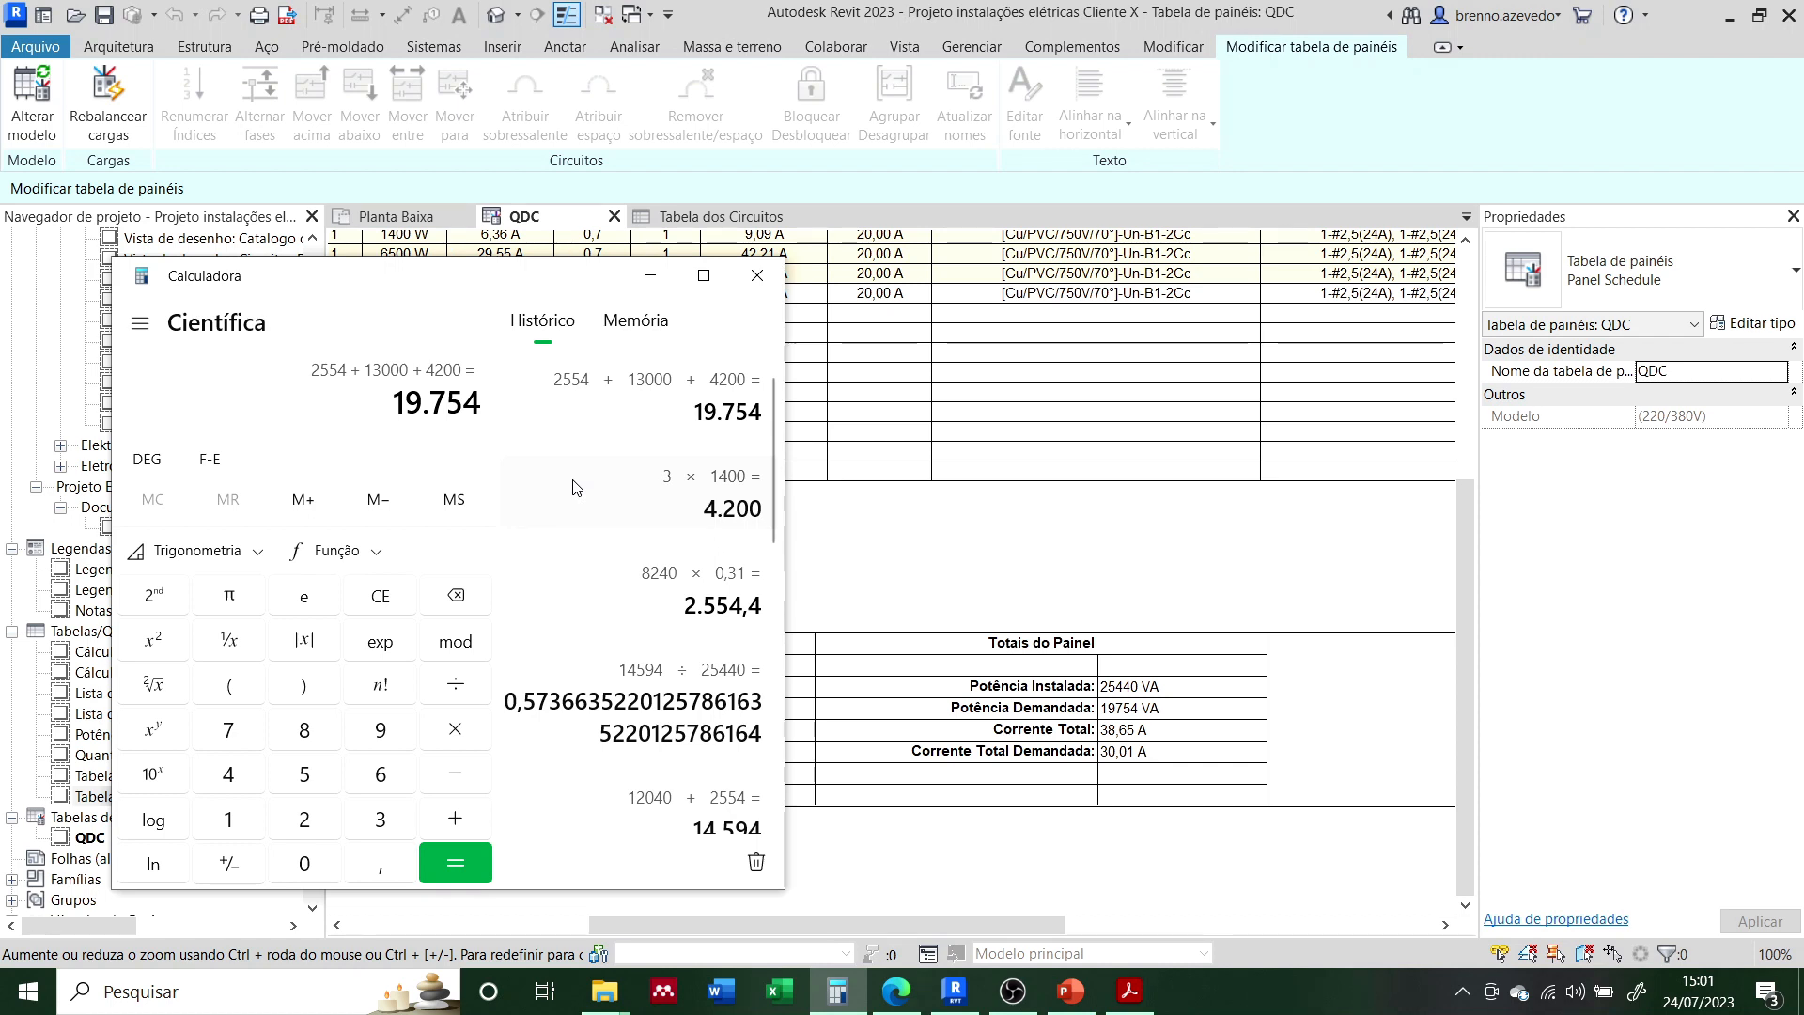
{"action": "type", "text": "/"}
{"action": "type", "text": "25440"}
{"action": "key", "text": "Return"}
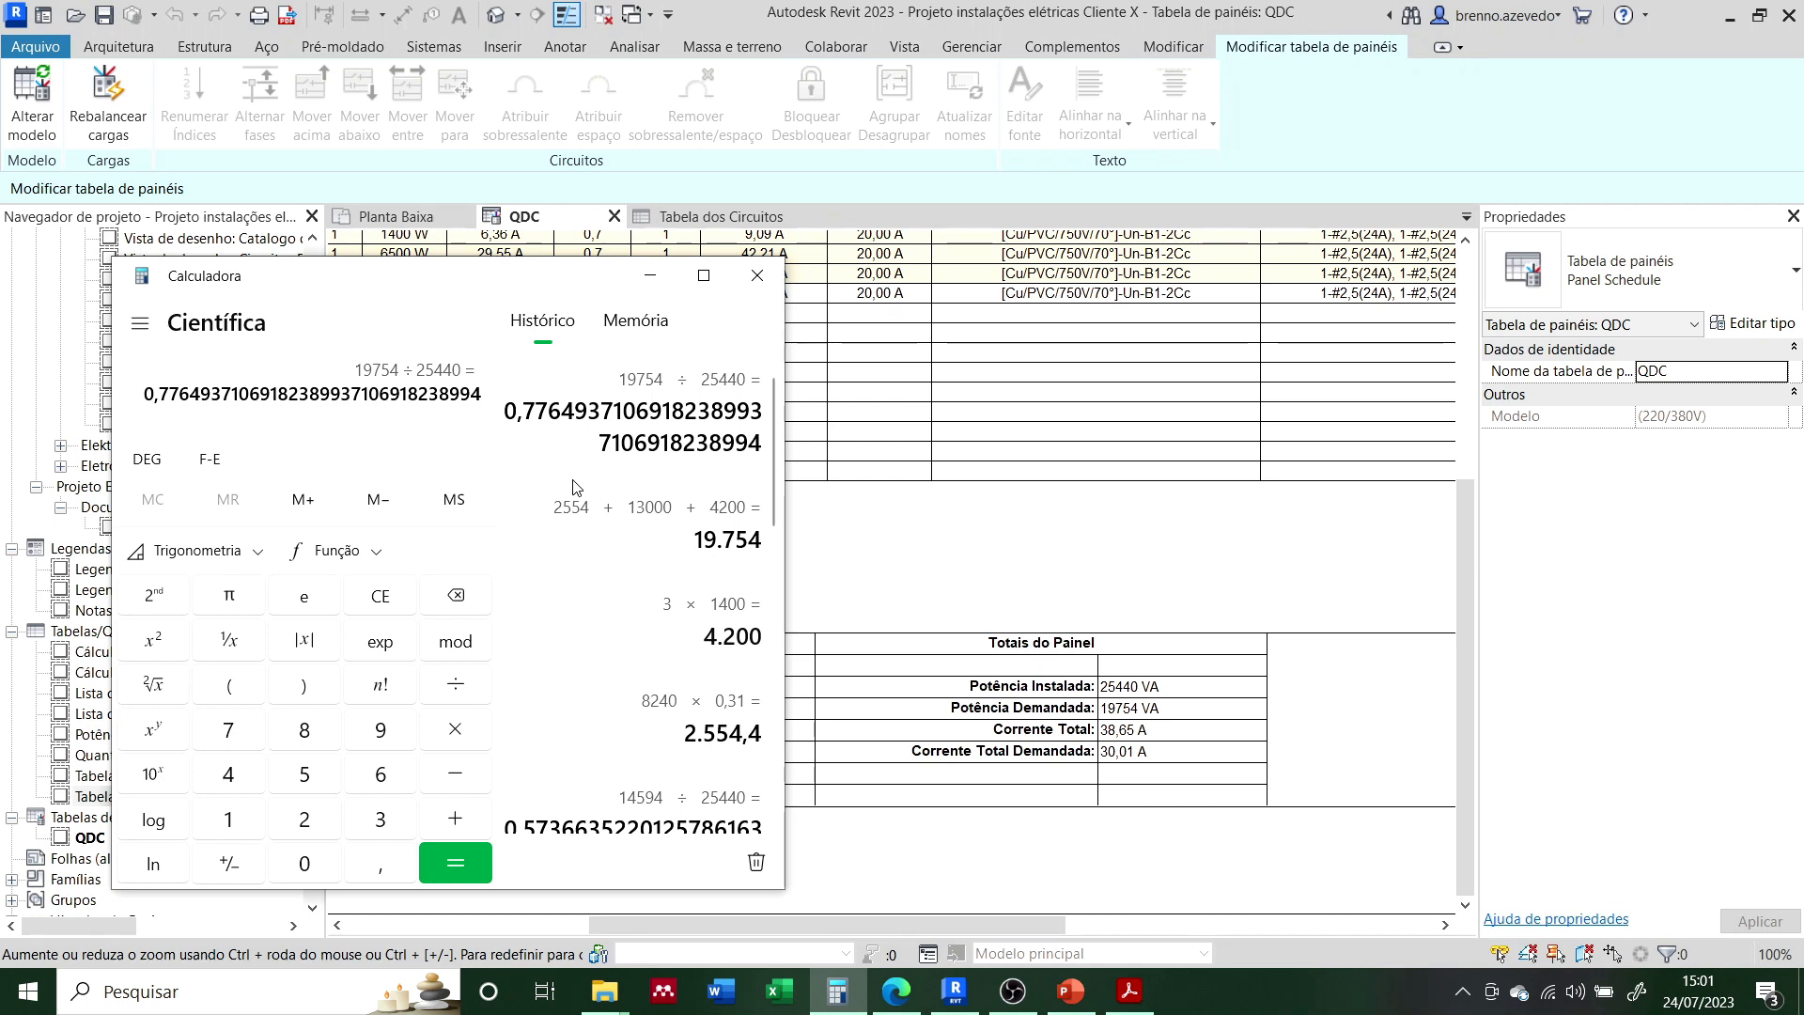
{"action": "left_click", "coordinate": [673, 290]}
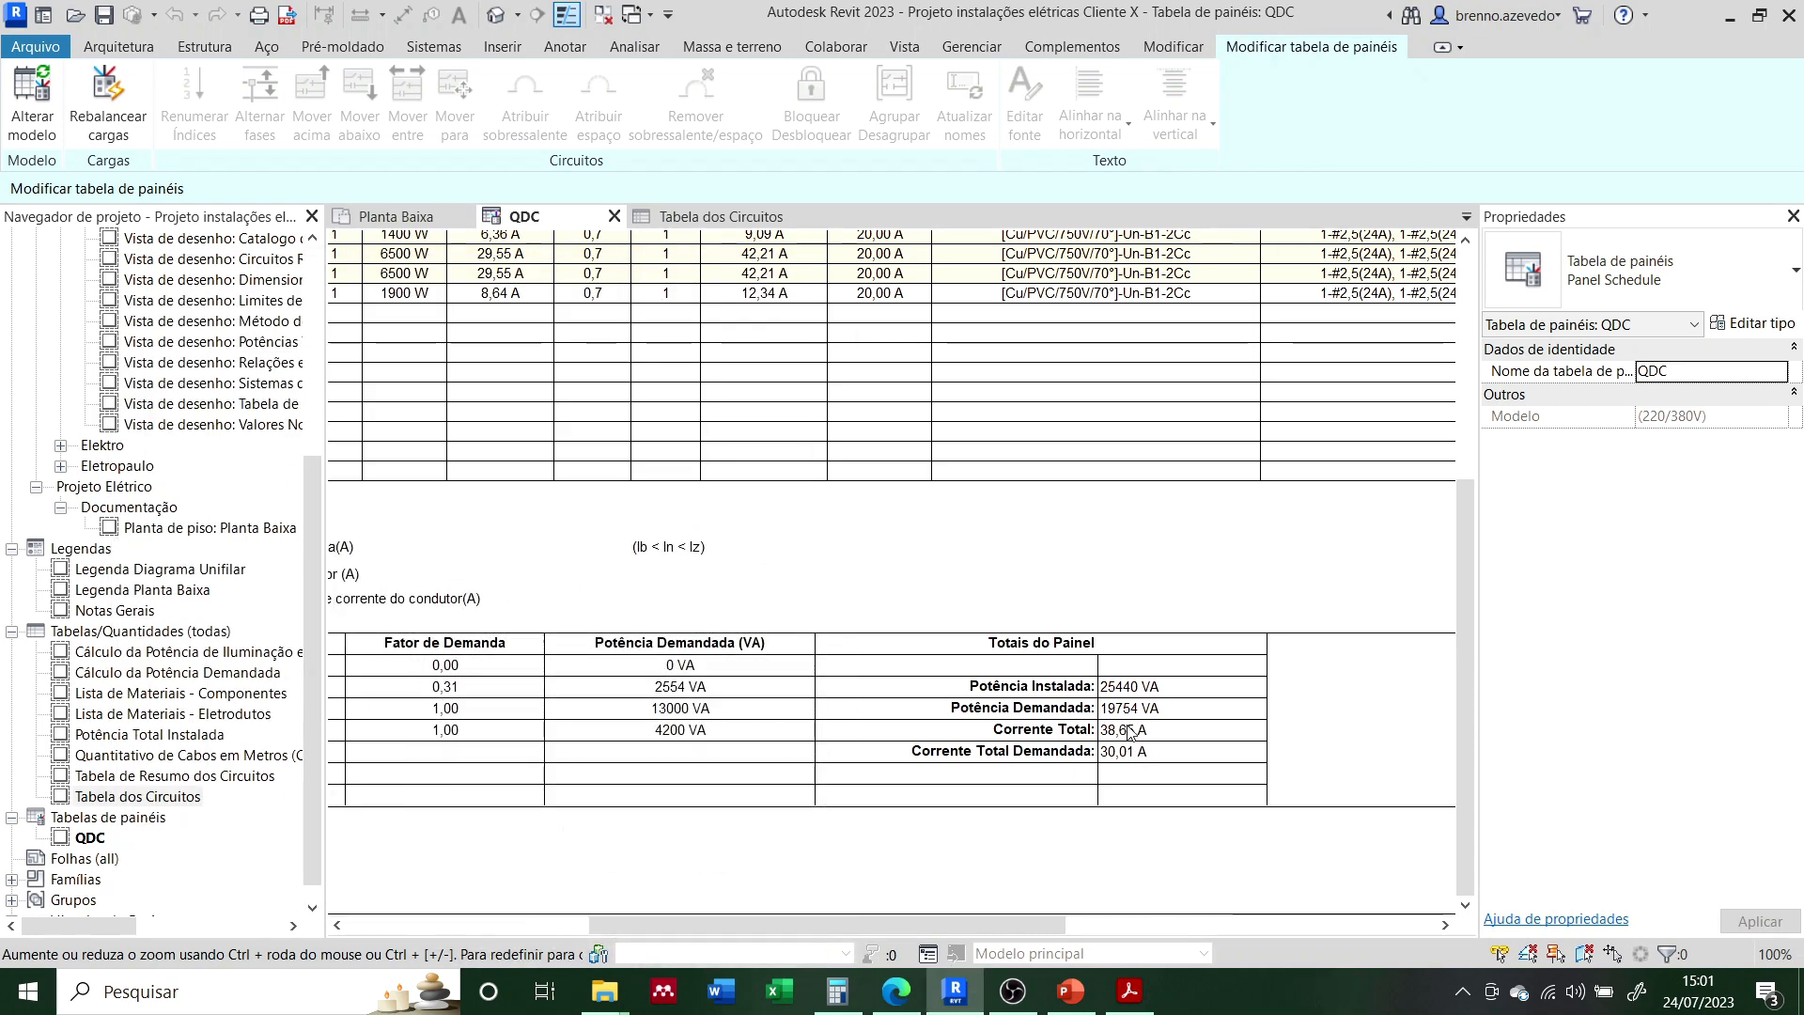
{"action": "left_click", "coordinate": [851, 1001]}
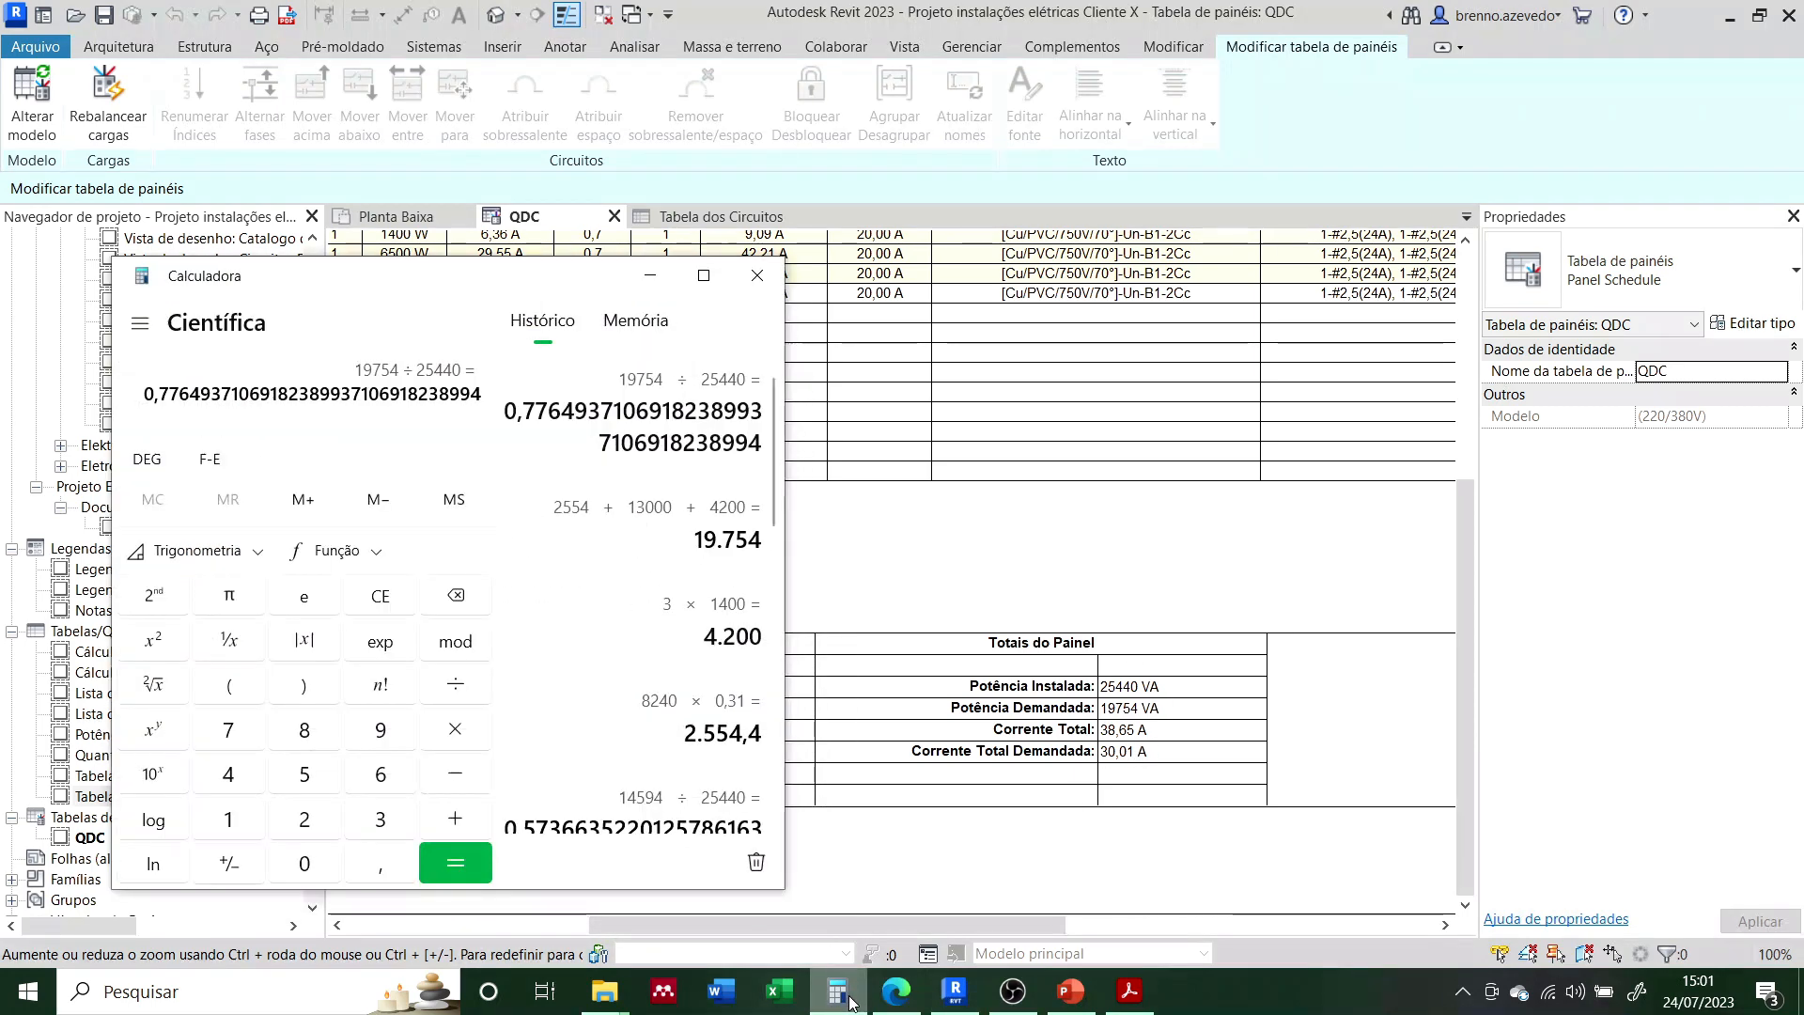
{"action": "left_click", "coordinate": [850, 1002]}
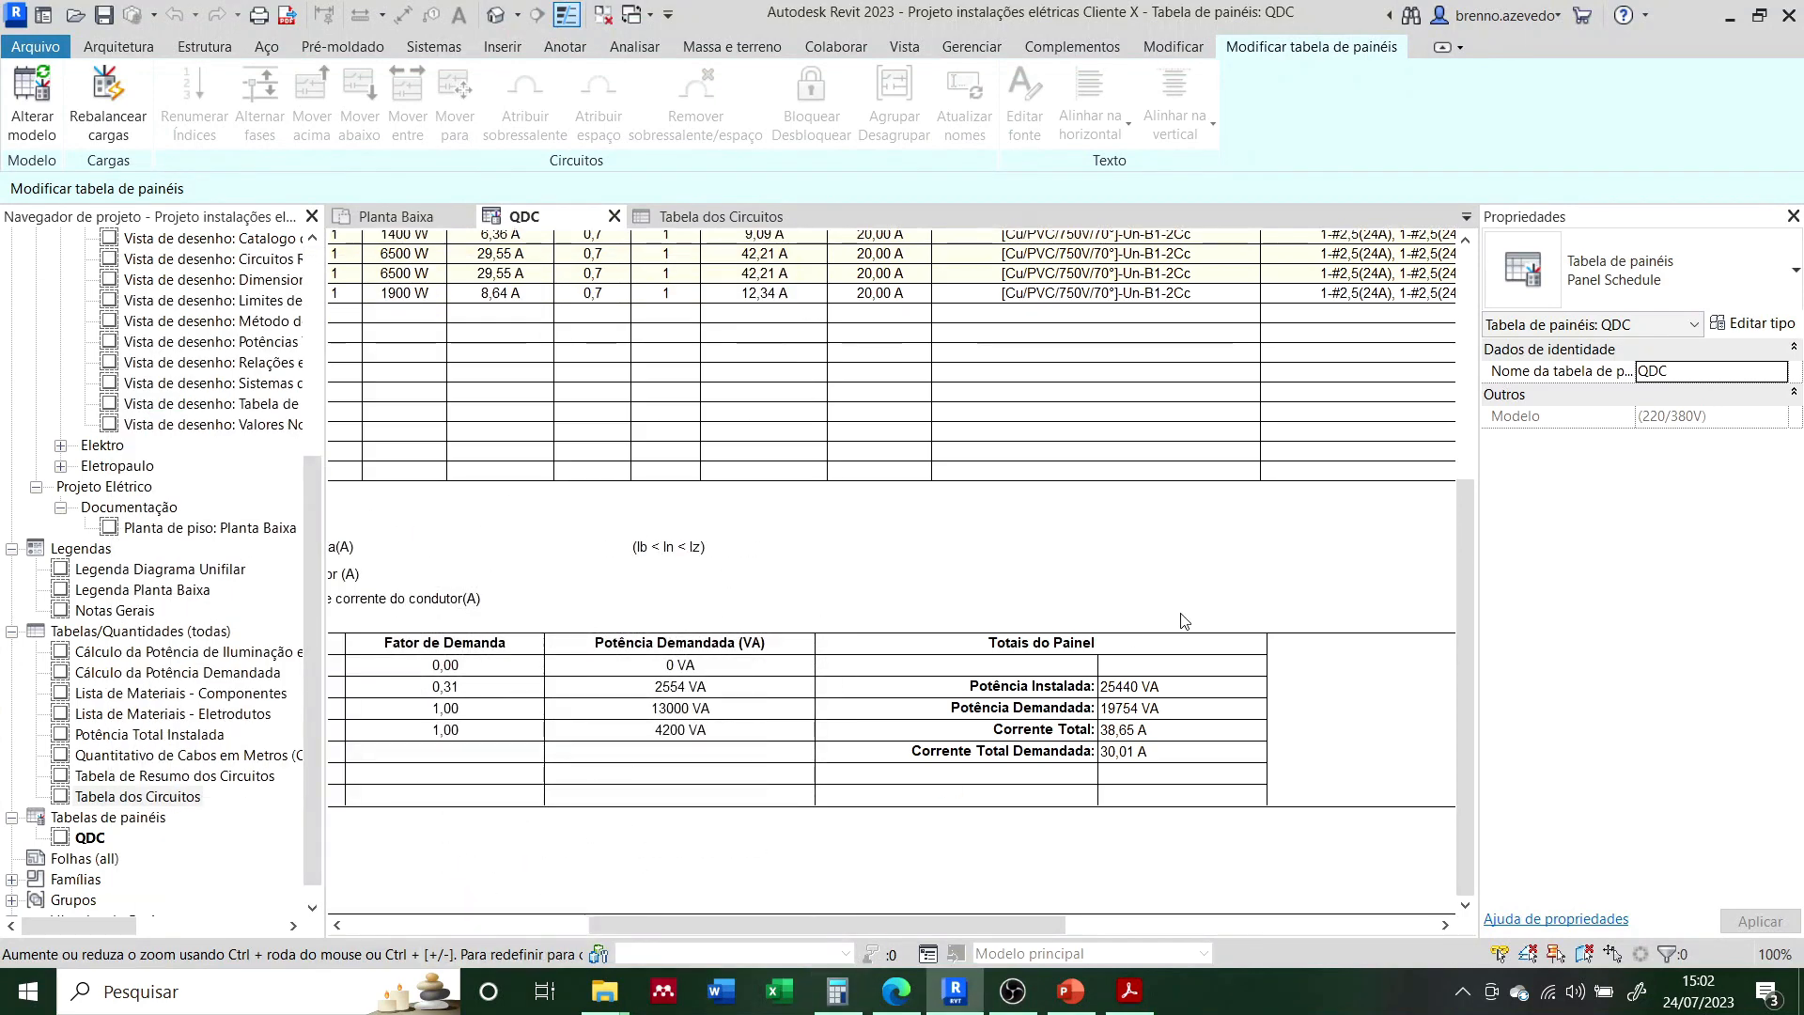
Step: Set the apparent power of the kitchen outlet beside the stove to 3000 VA on Planta Baixa
{"action": "left_click", "coordinate": [410, 218]}
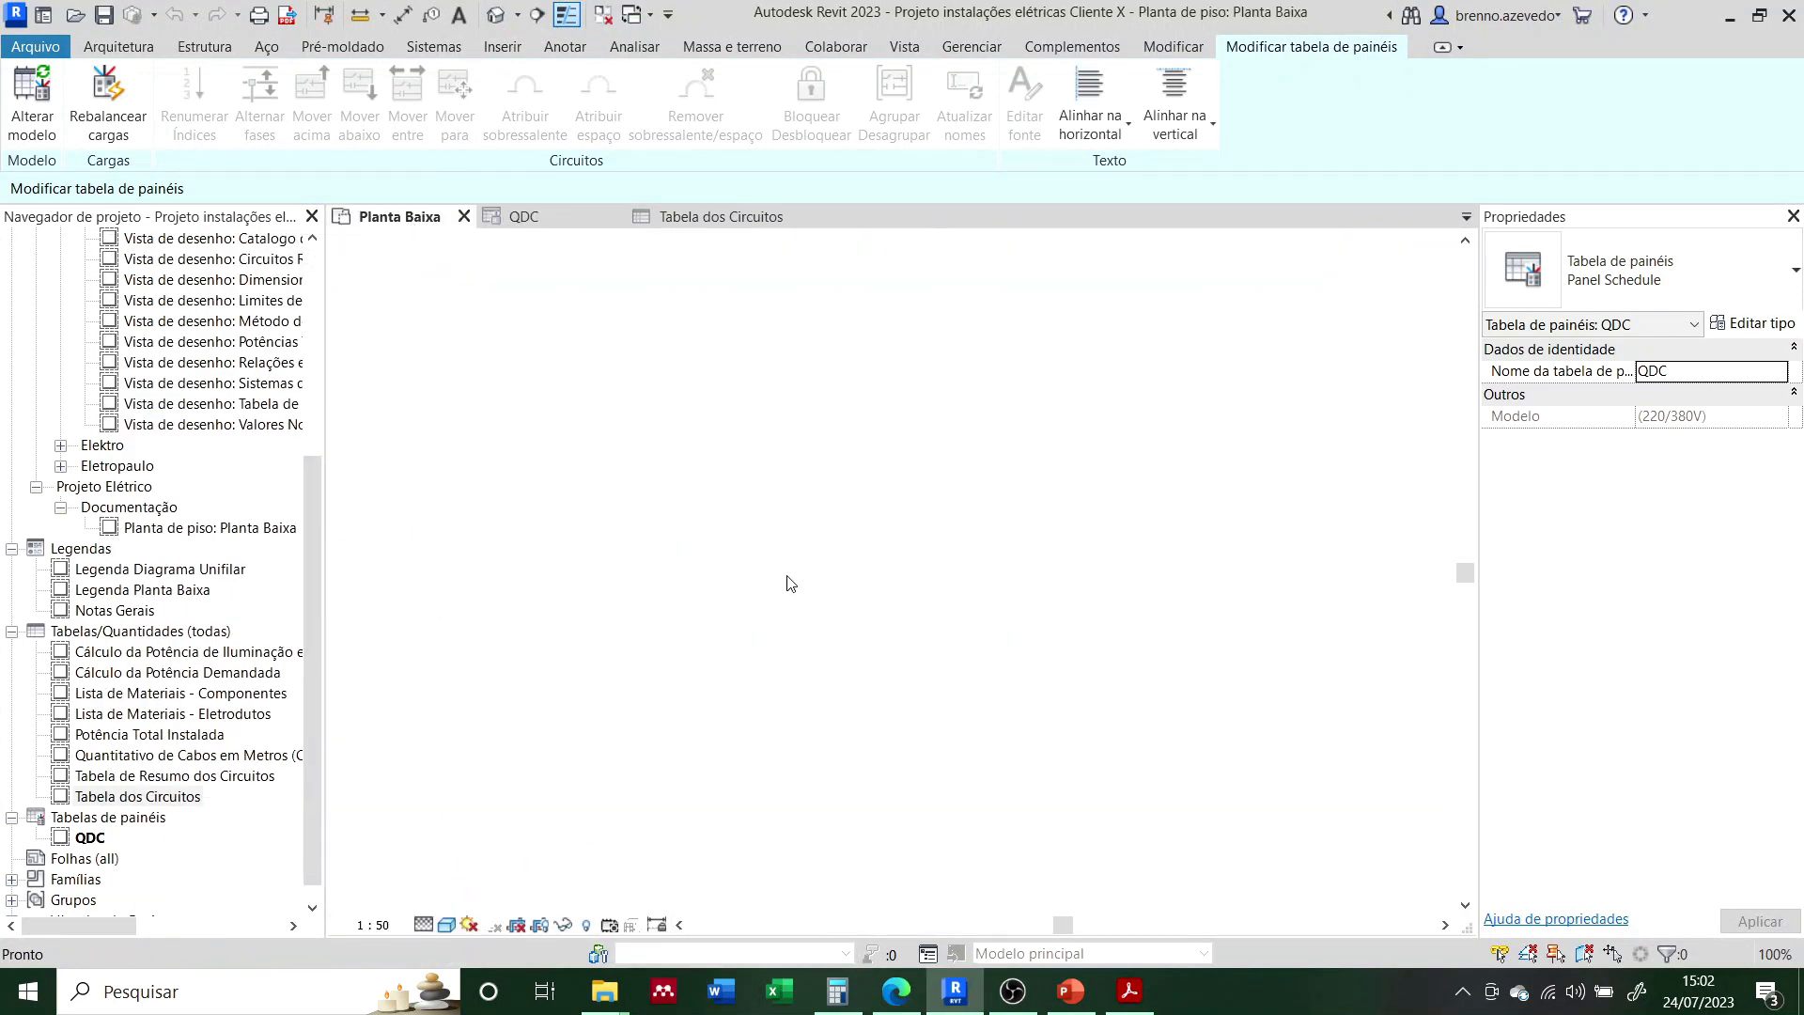
{"action": "scroll", "coordinate": [1020, 789], "scroll_direction": "down", "scroll_amount": 1}
{"action": "scroll", "coordinate": [1025, 809], "scroll_direction": "down", "scroll_amount": 1}
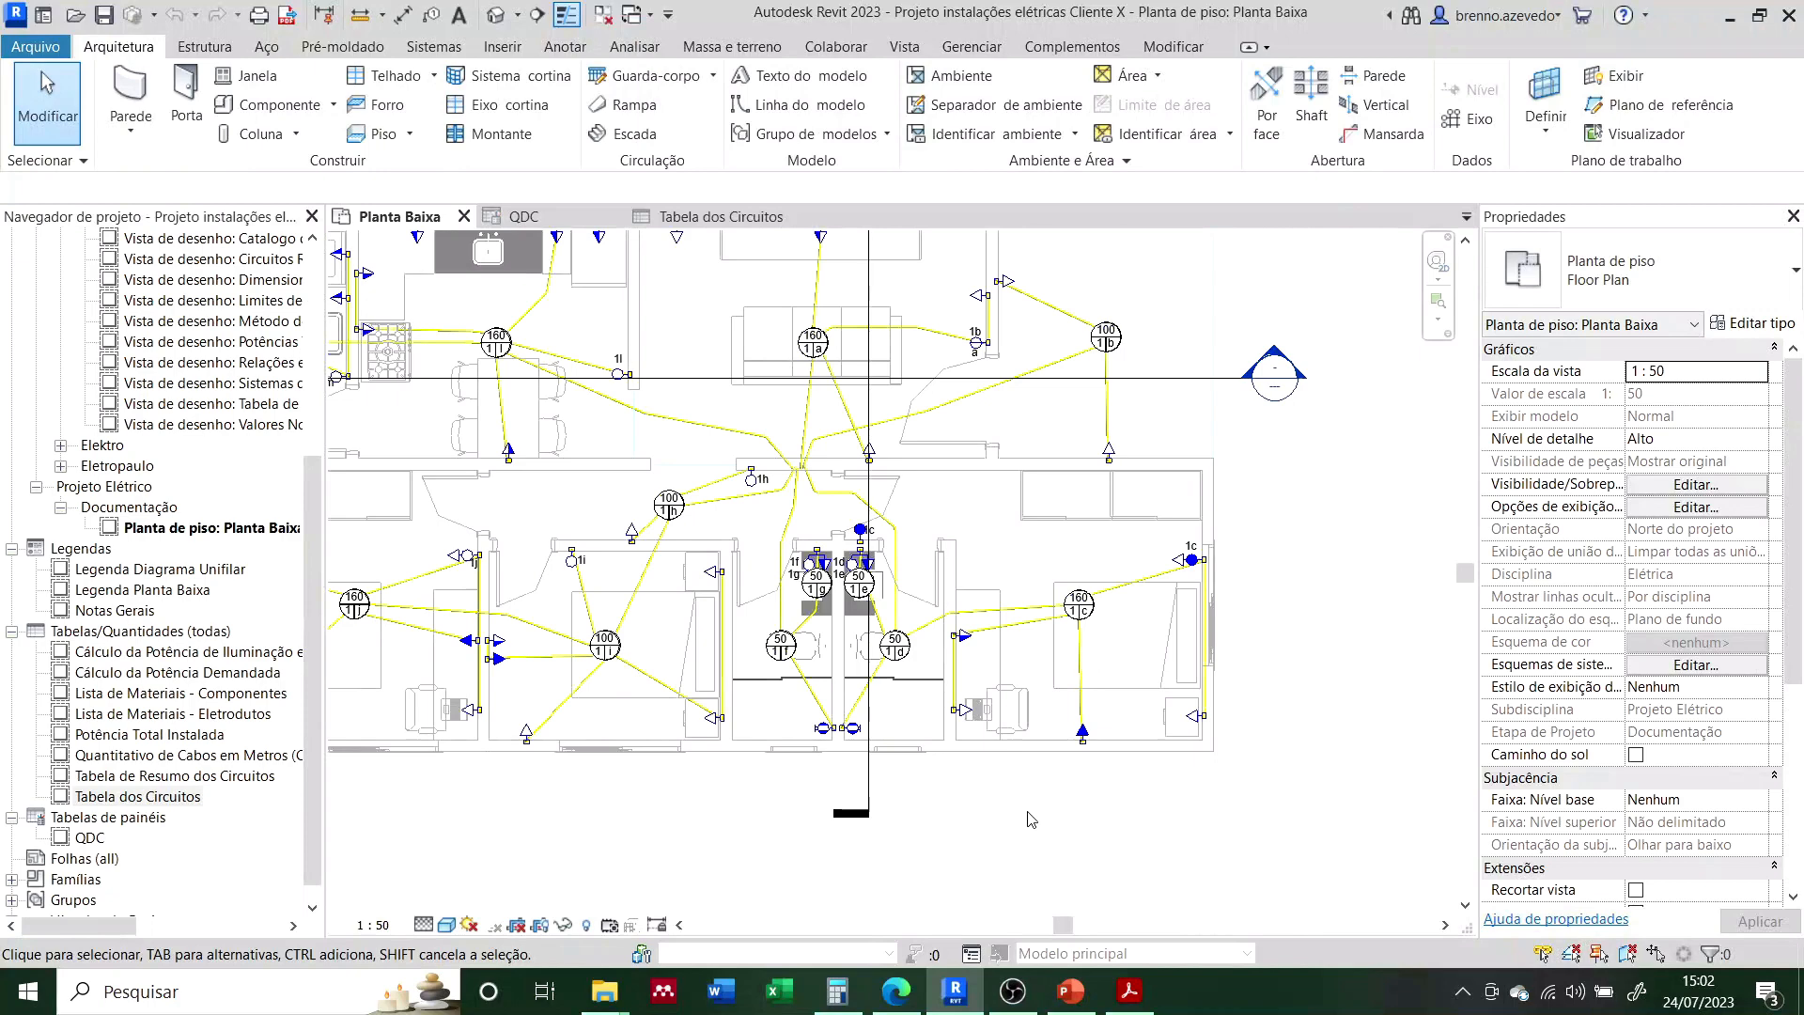
{"action": "scroll", "coordinate": [524, 362], "scroll_direction": "up", "scroll_amount": 3}
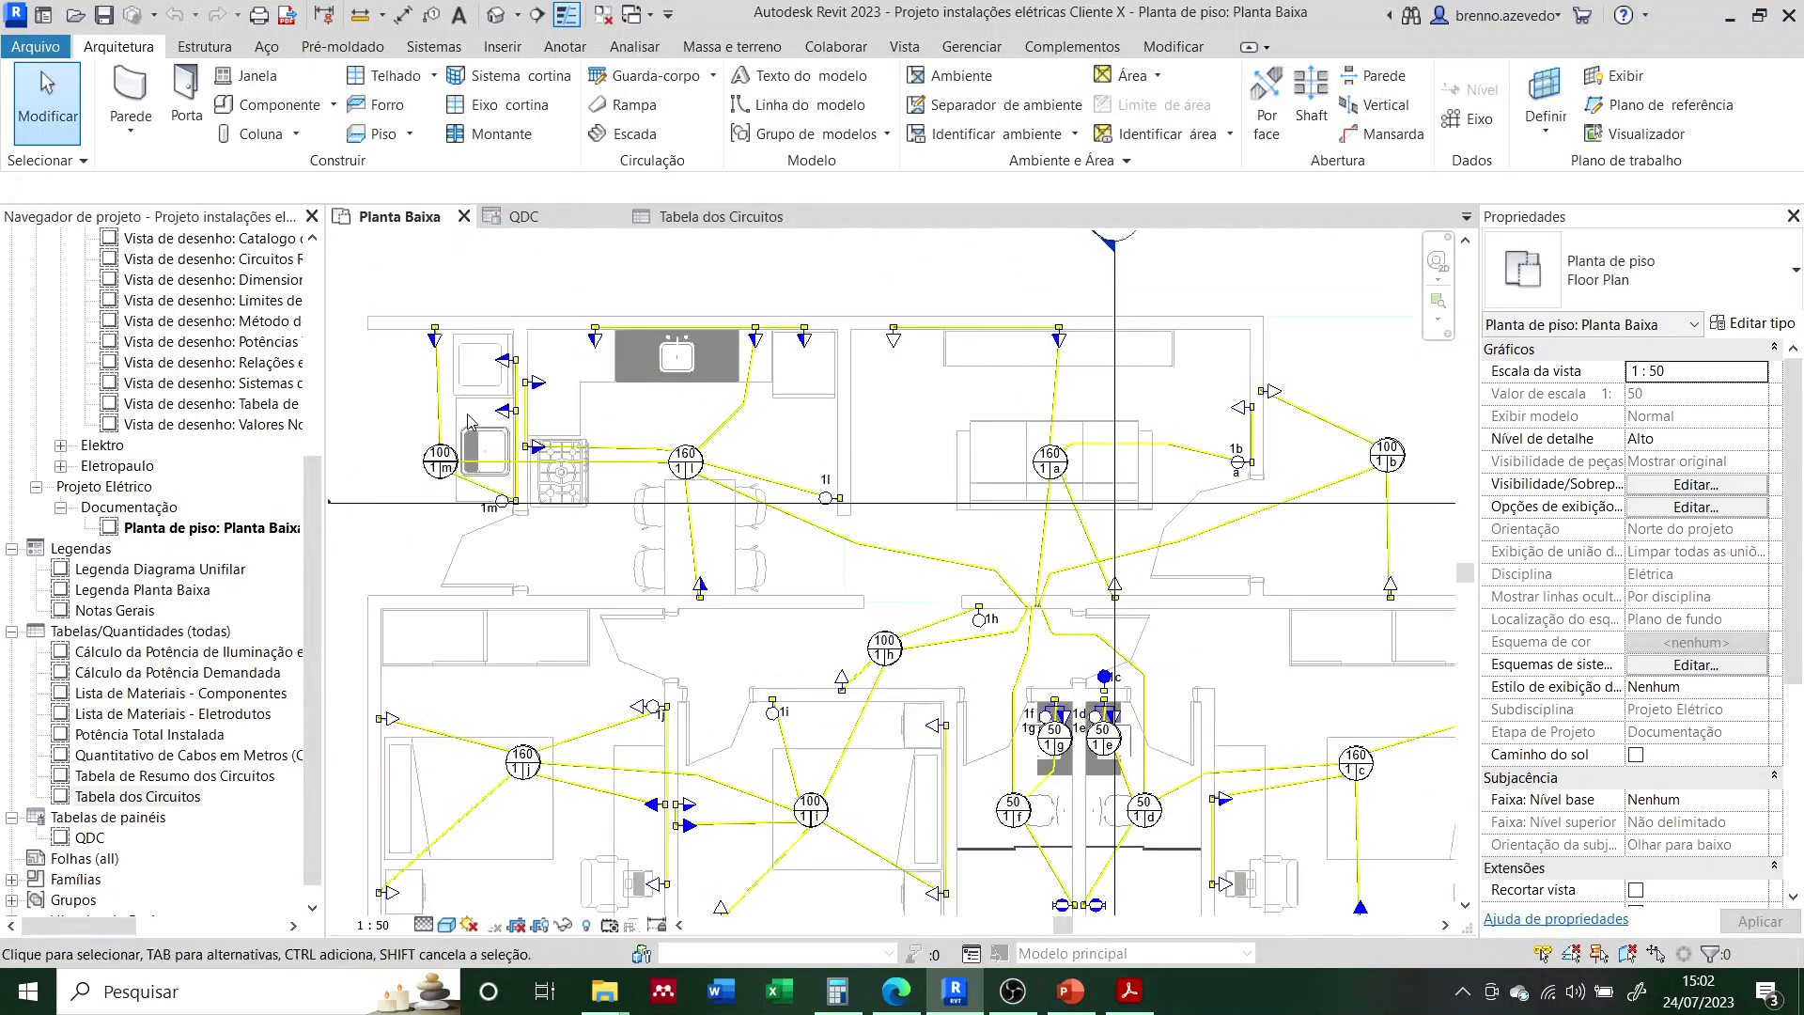
{"action": "scroll", "coordinate": [523, 352], "scroll_direction": "up", "scroll_amount": 3}
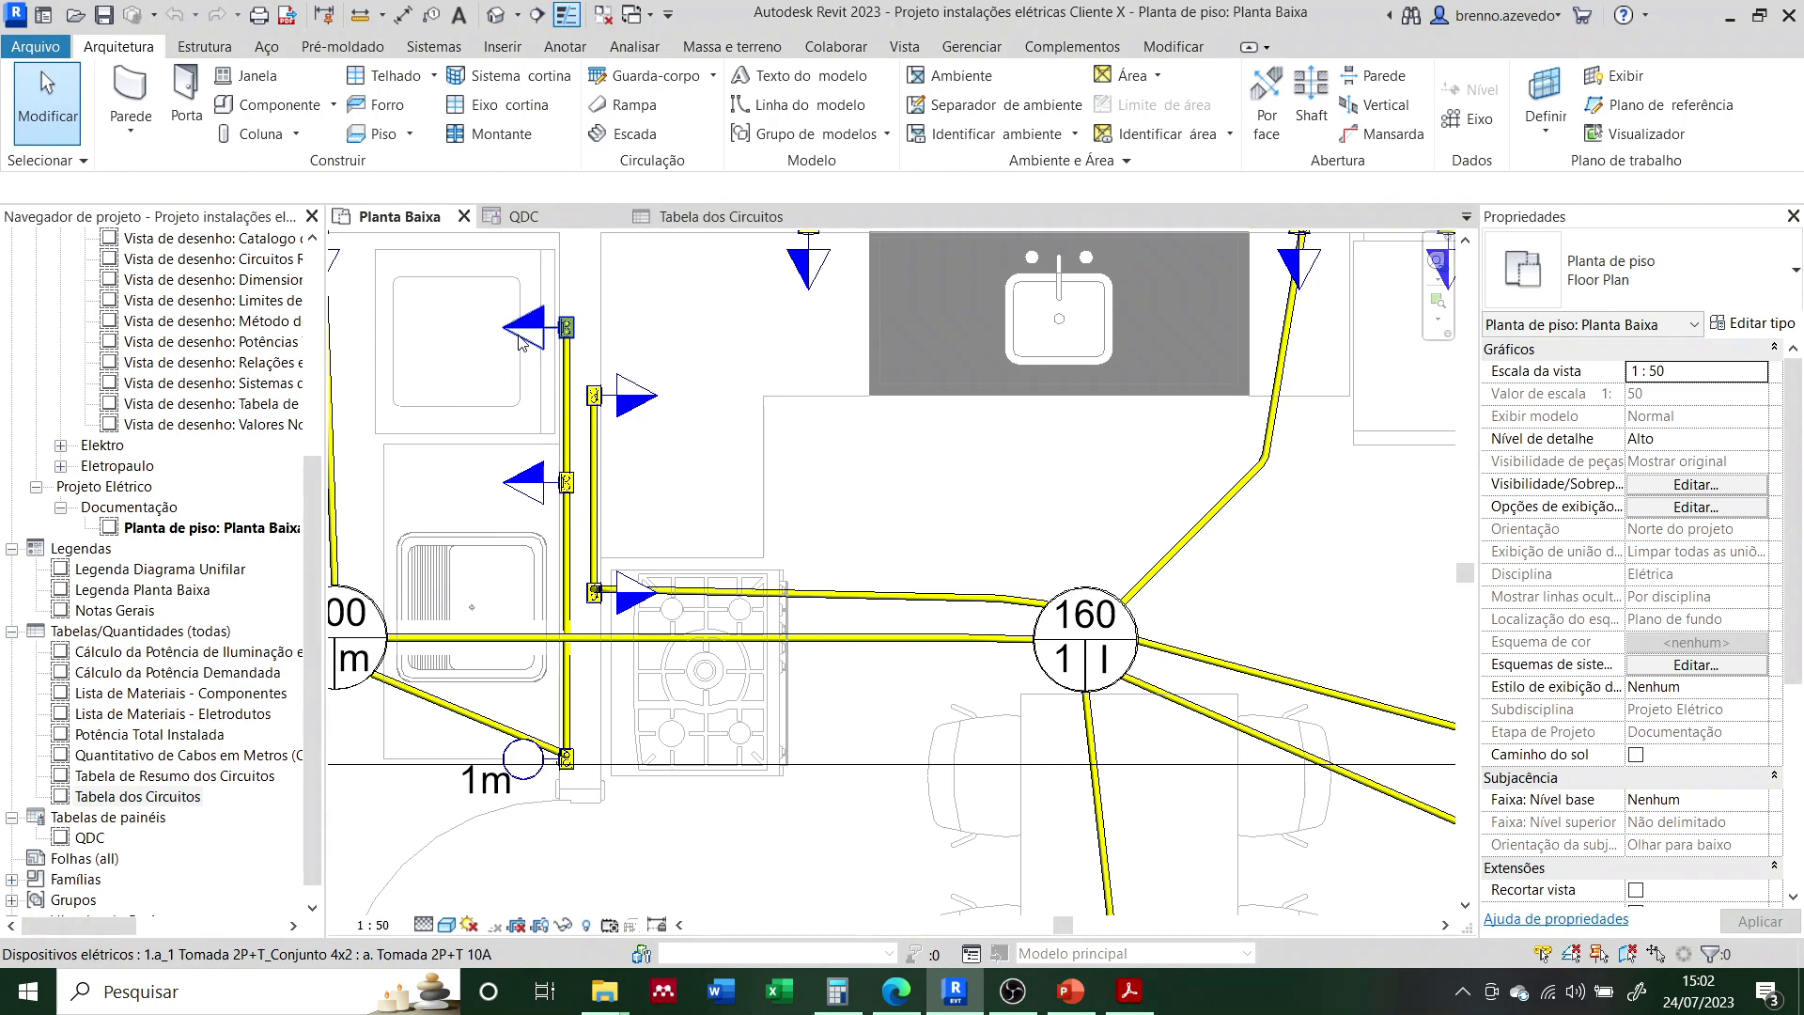
{"action": "left_click", "coordinate": [625, 577]}
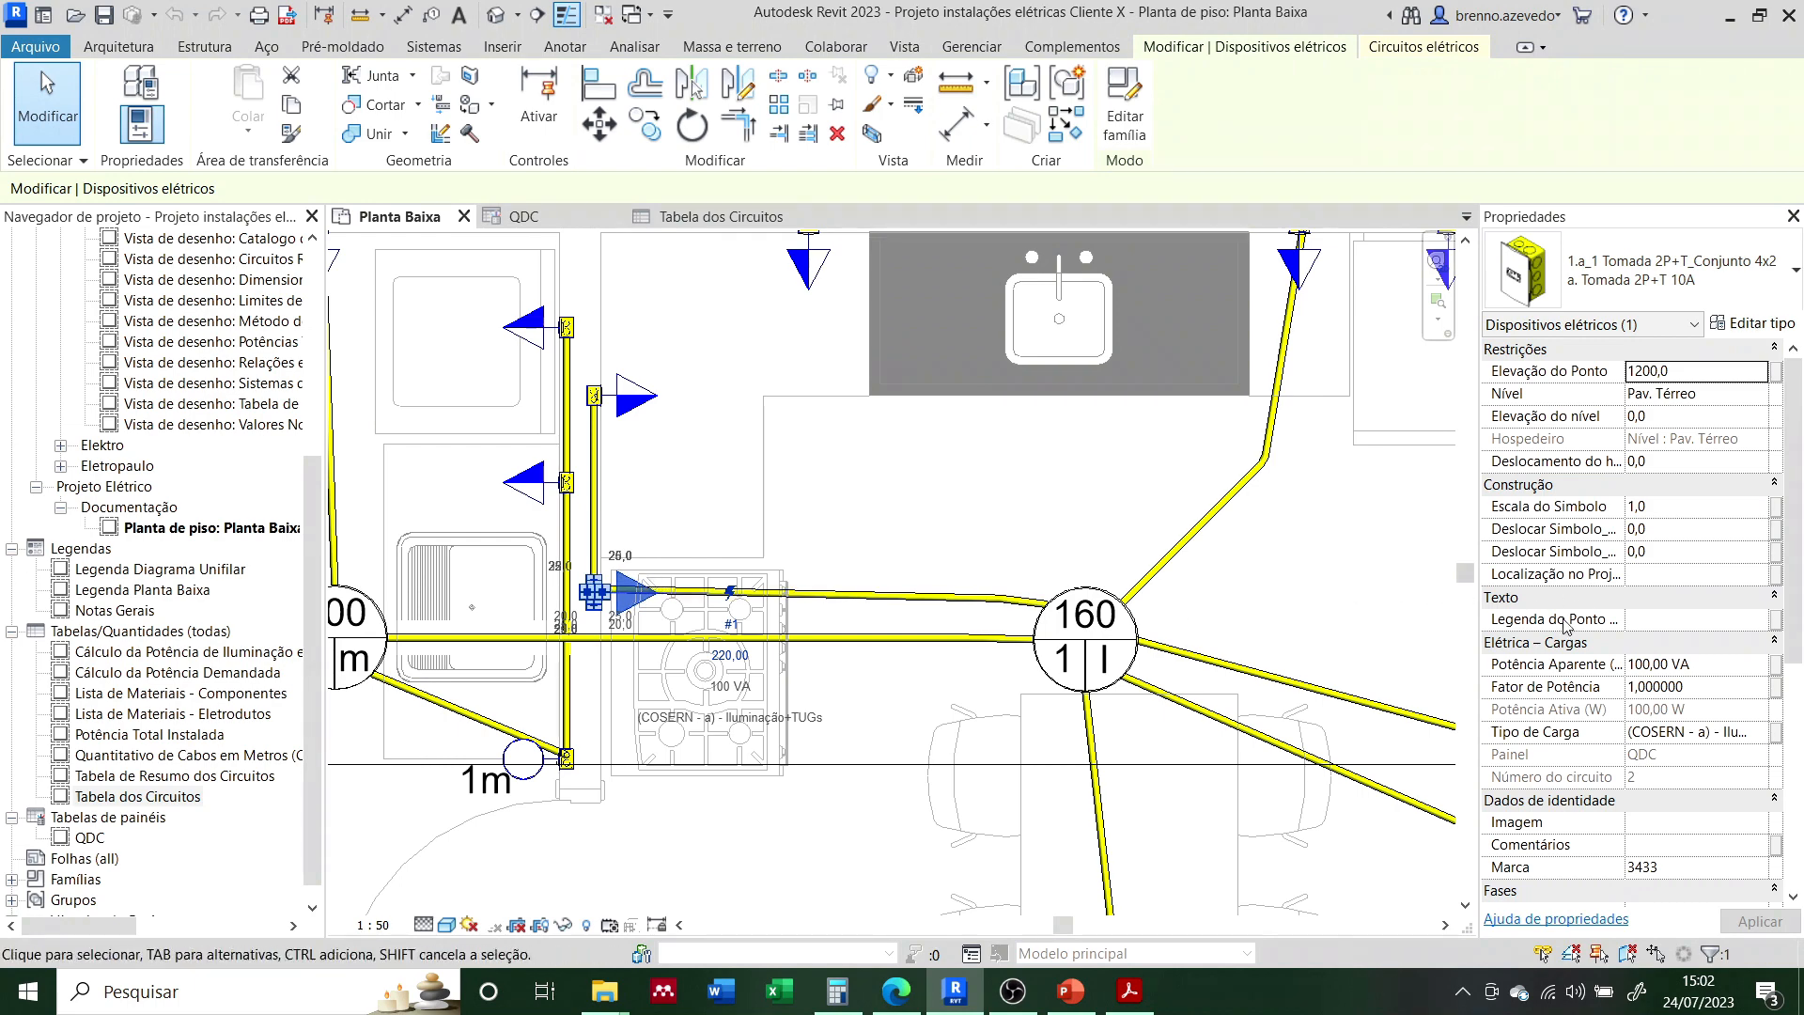
{"action": "left_click", "coordinate": [1651, 666]}
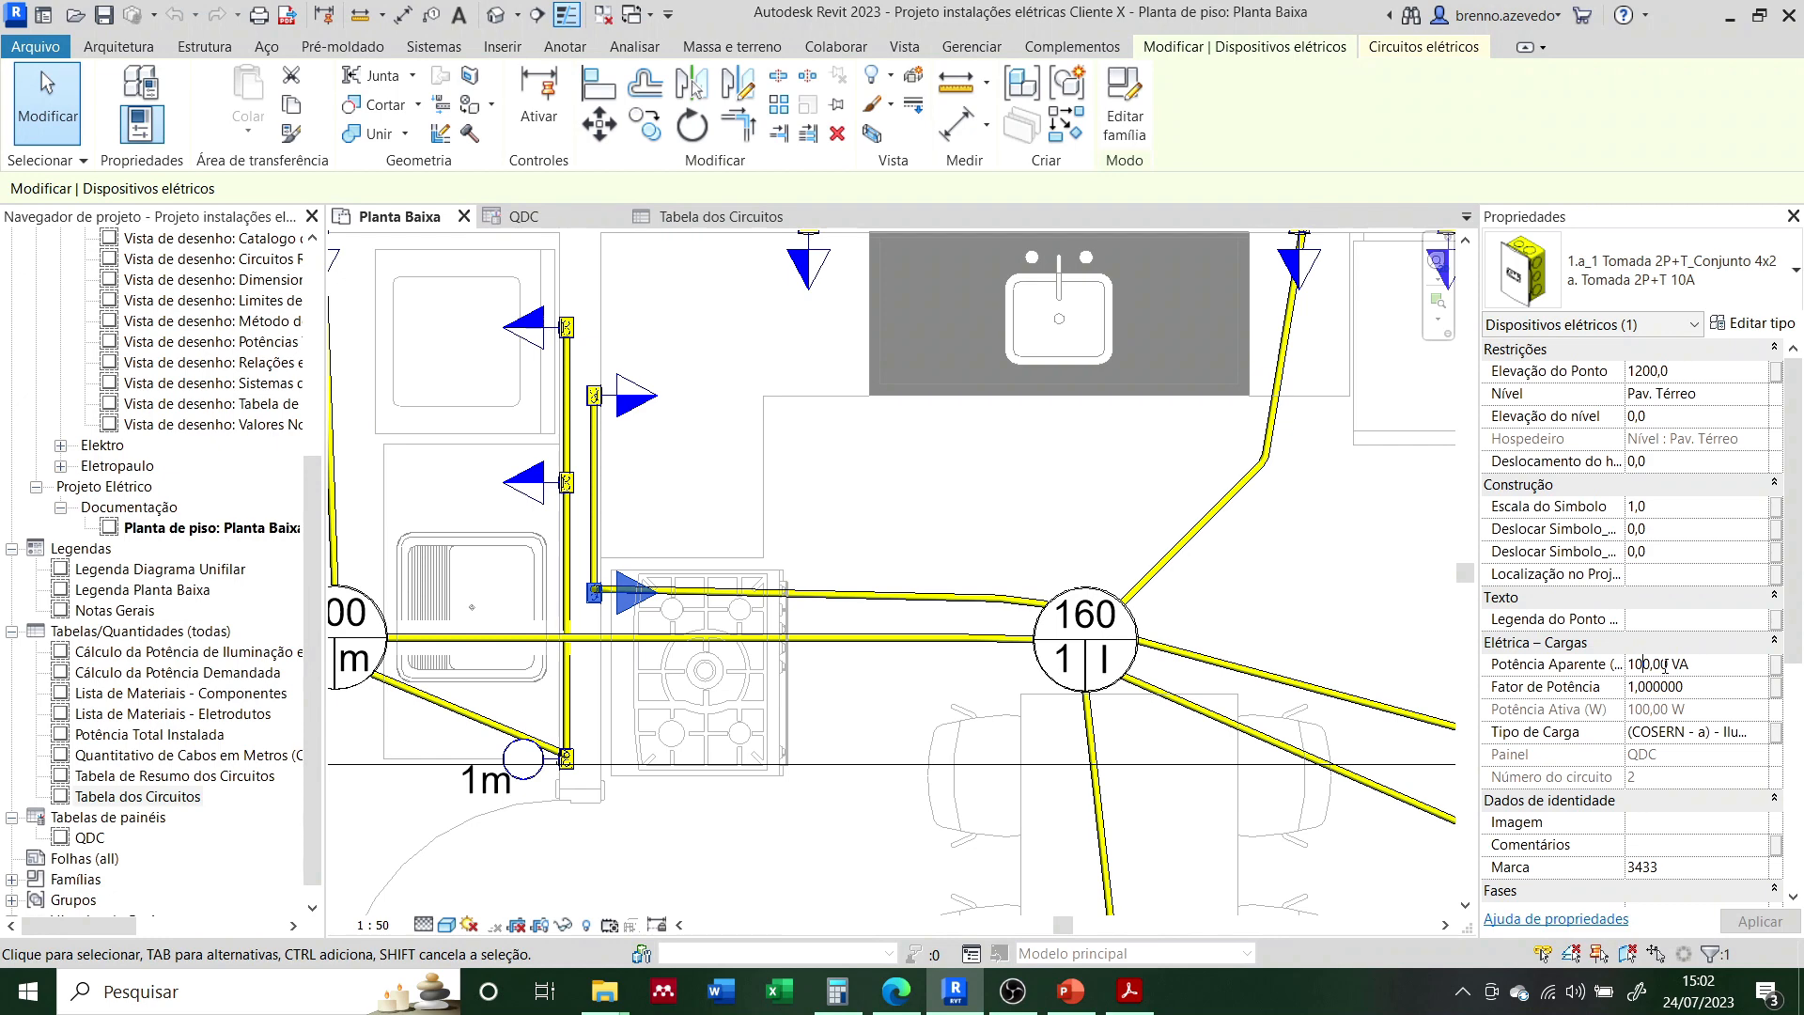
{"action": "left_click_drag", "start_coordinate": [1651, 665], "coordinate": [1620, 664]}
{"action": "type", "text": "3000"}
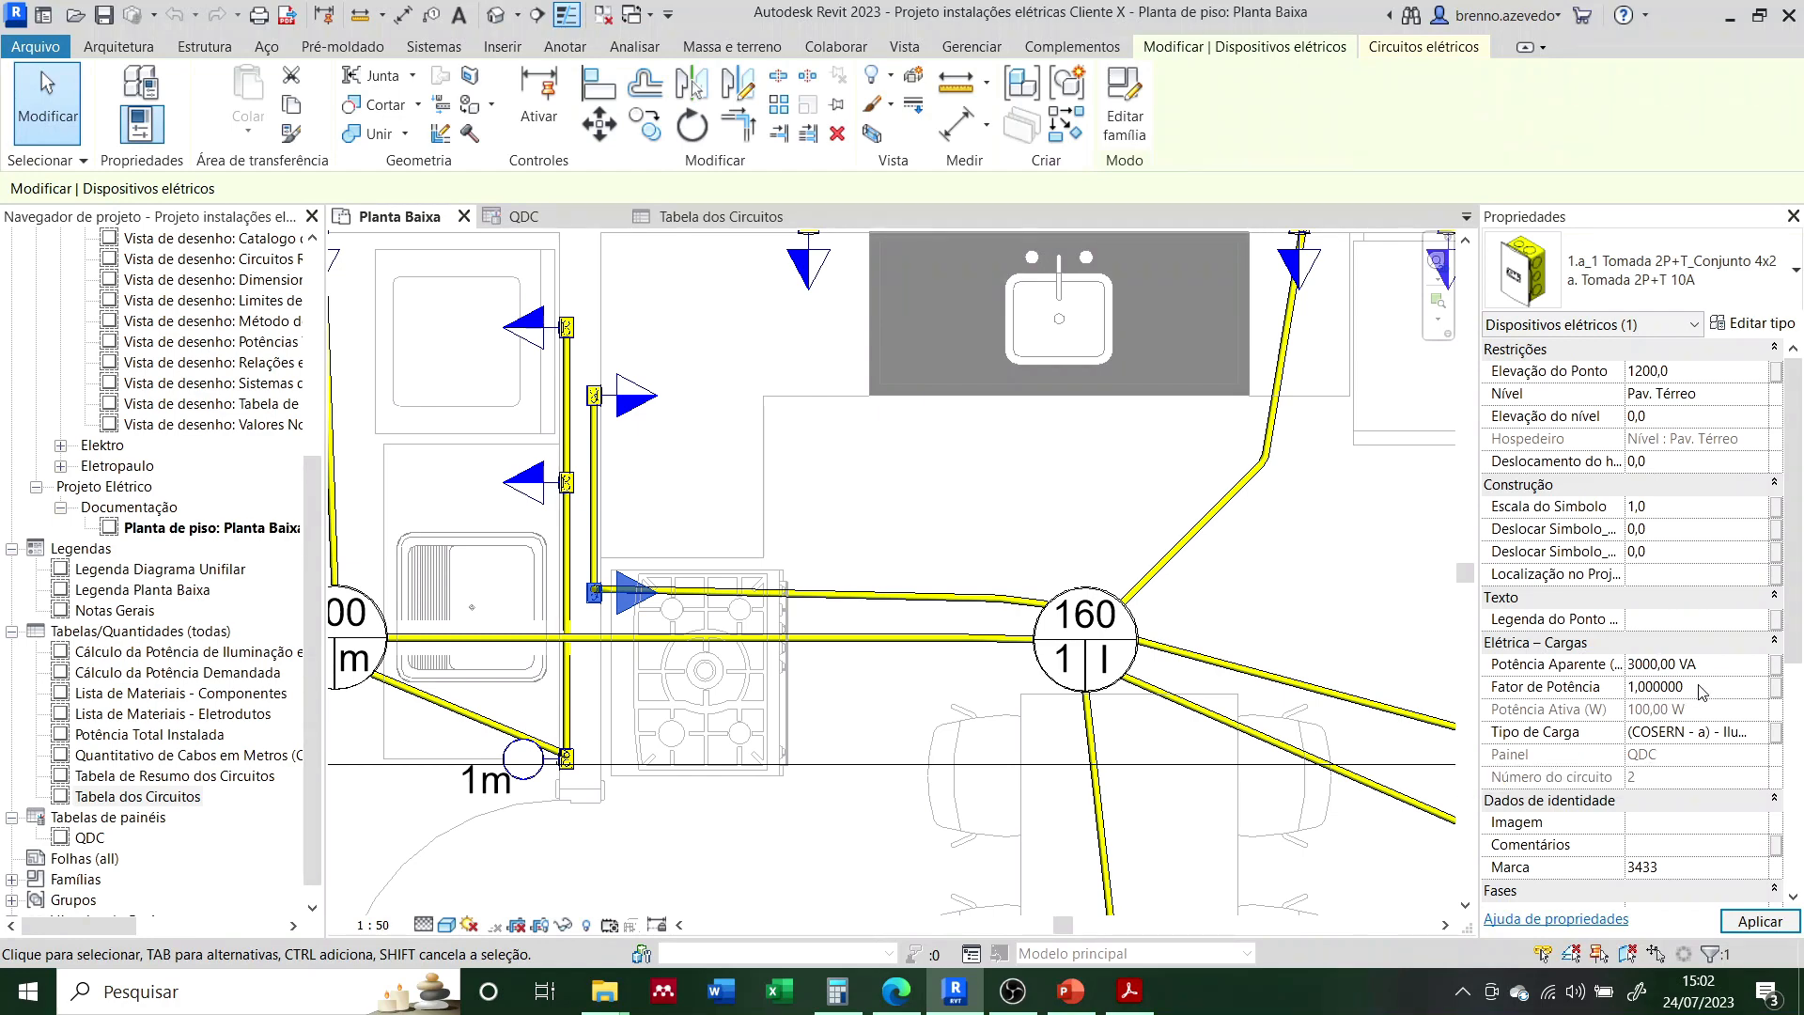
{"action": "key", "text": "Return"}
Step: Assign the load classification (COSERN - e) - Fogões elétricos to the selected stove outlet, apply it and deselect the outlet
{"action": "left_click", "coordinate": [1760, 732]}
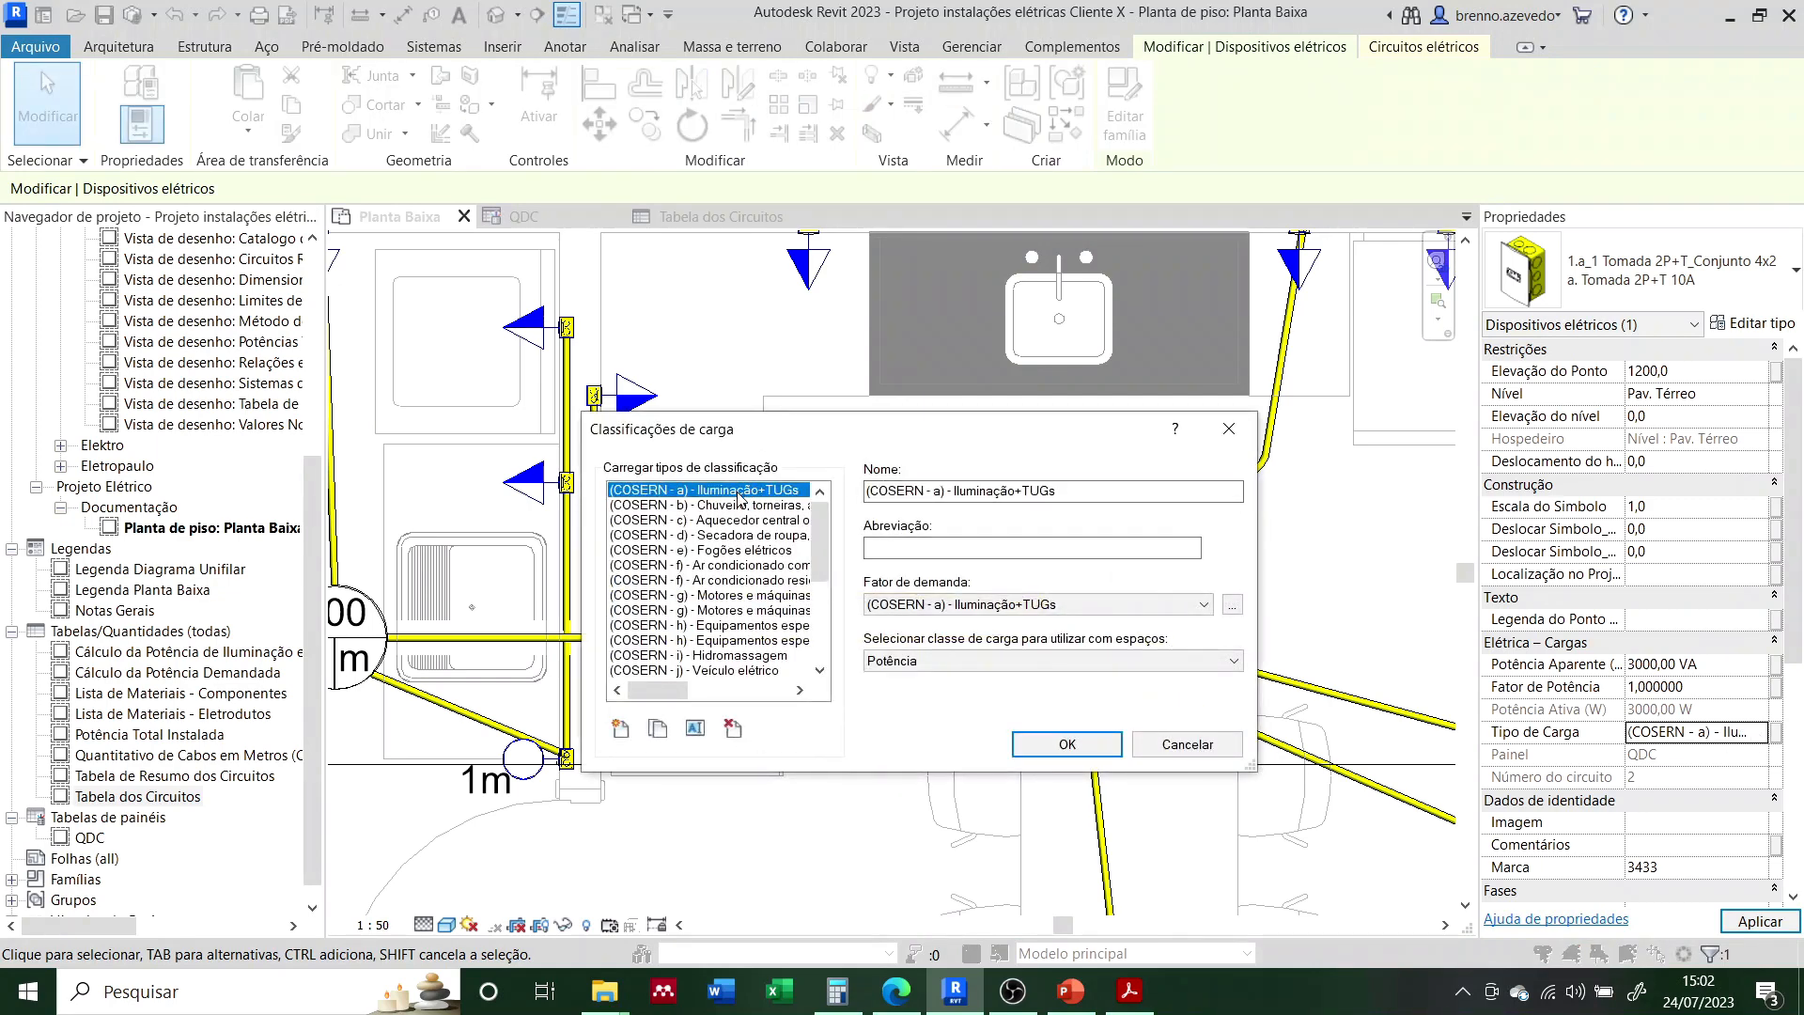
{"action": "left_click", "coordinate": [742, 551]}
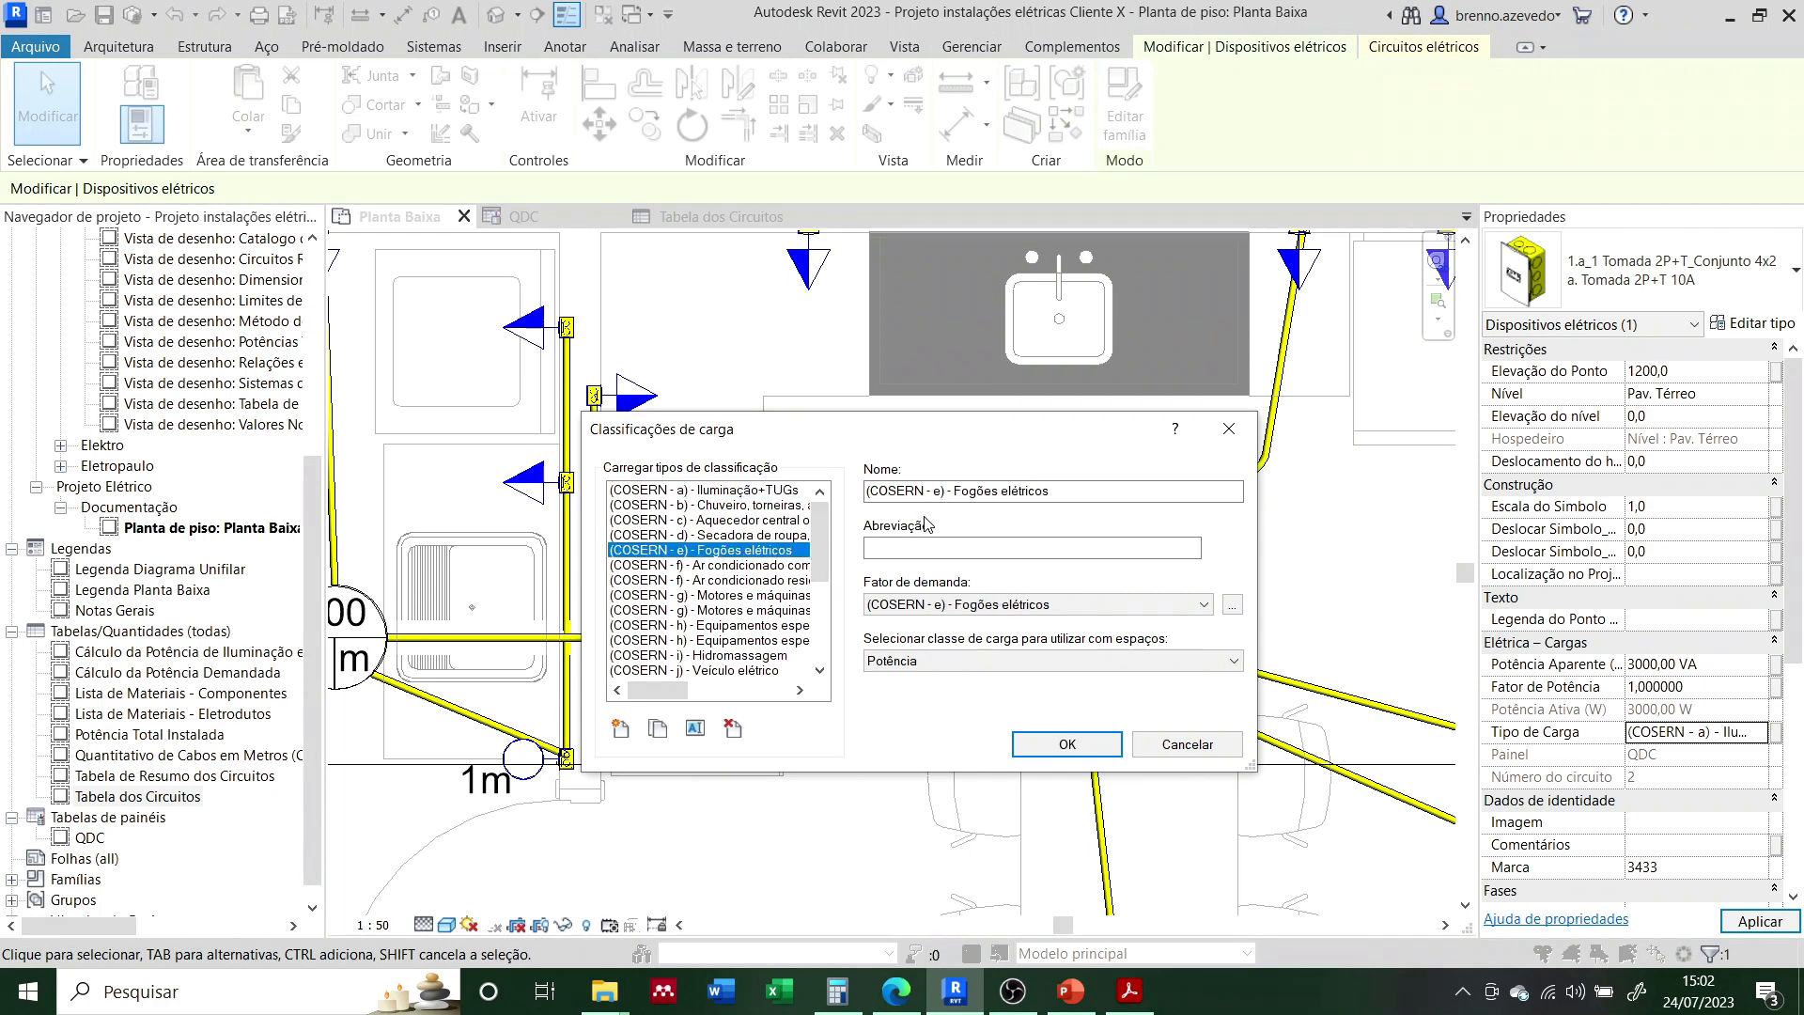
{"action": "left_click", "coordinate": [1059, 747]}
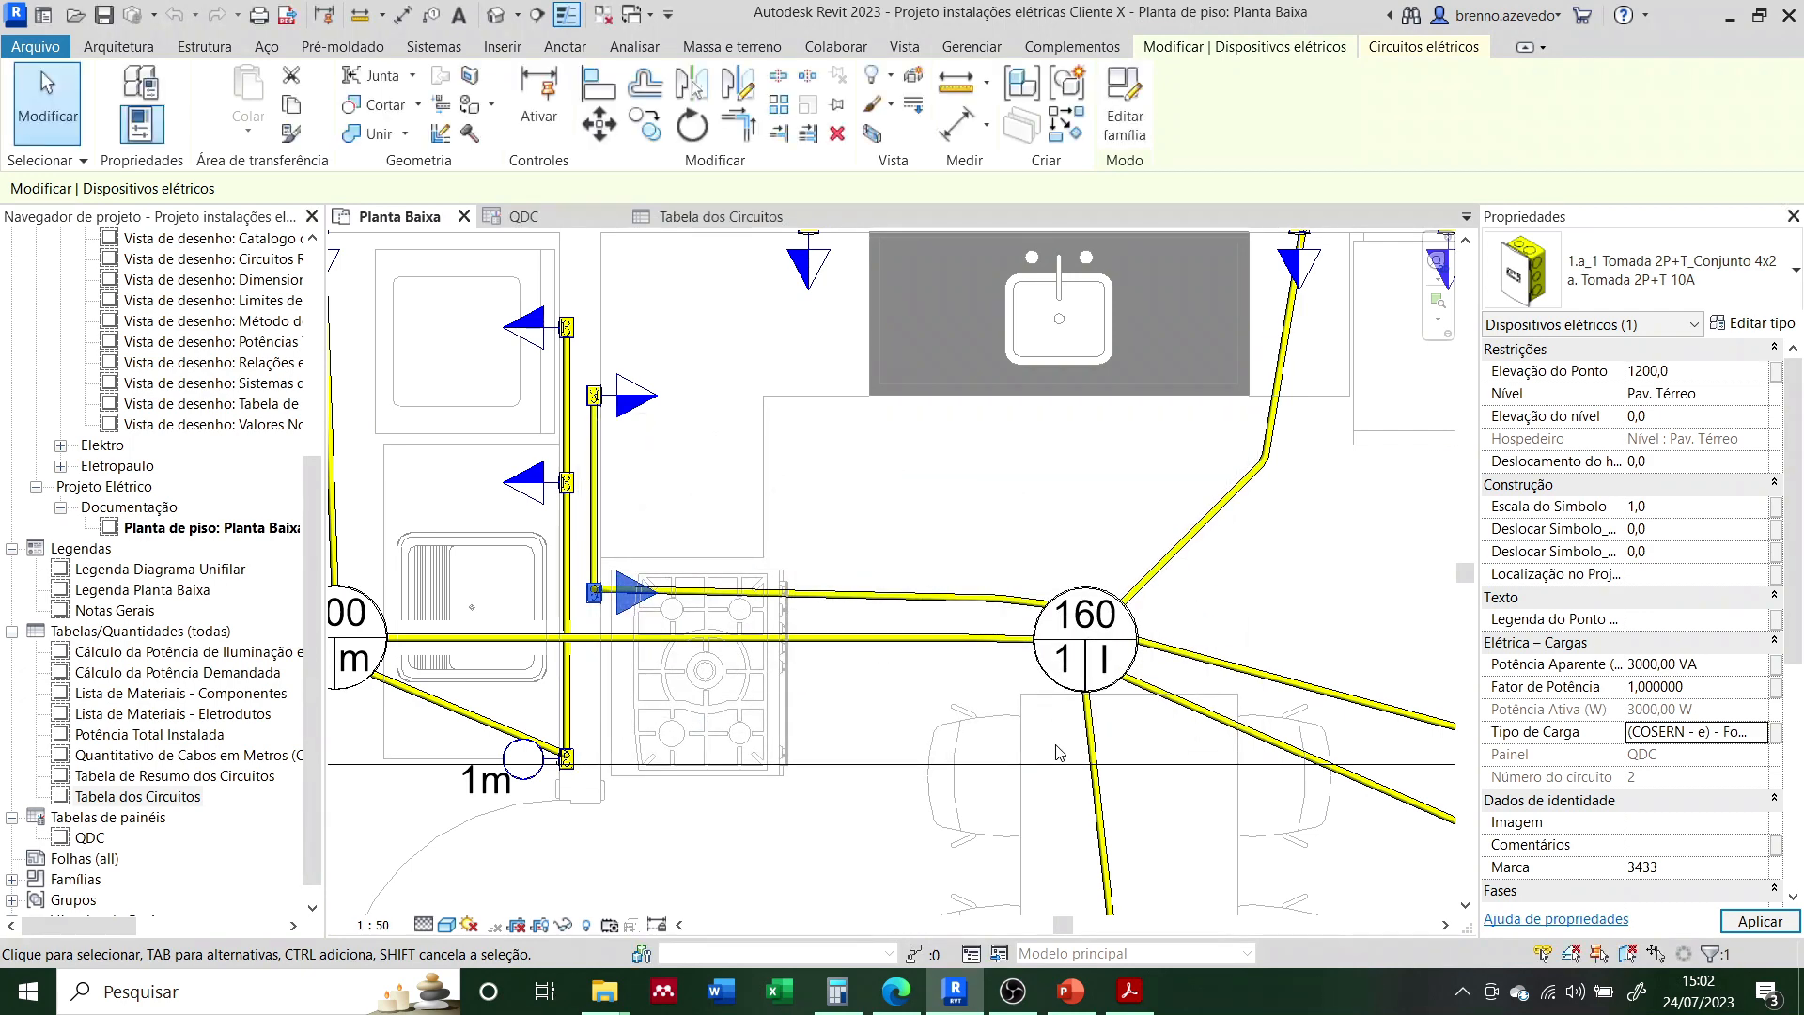
{"action": "left_click", "coordinate": [1761, 926]}
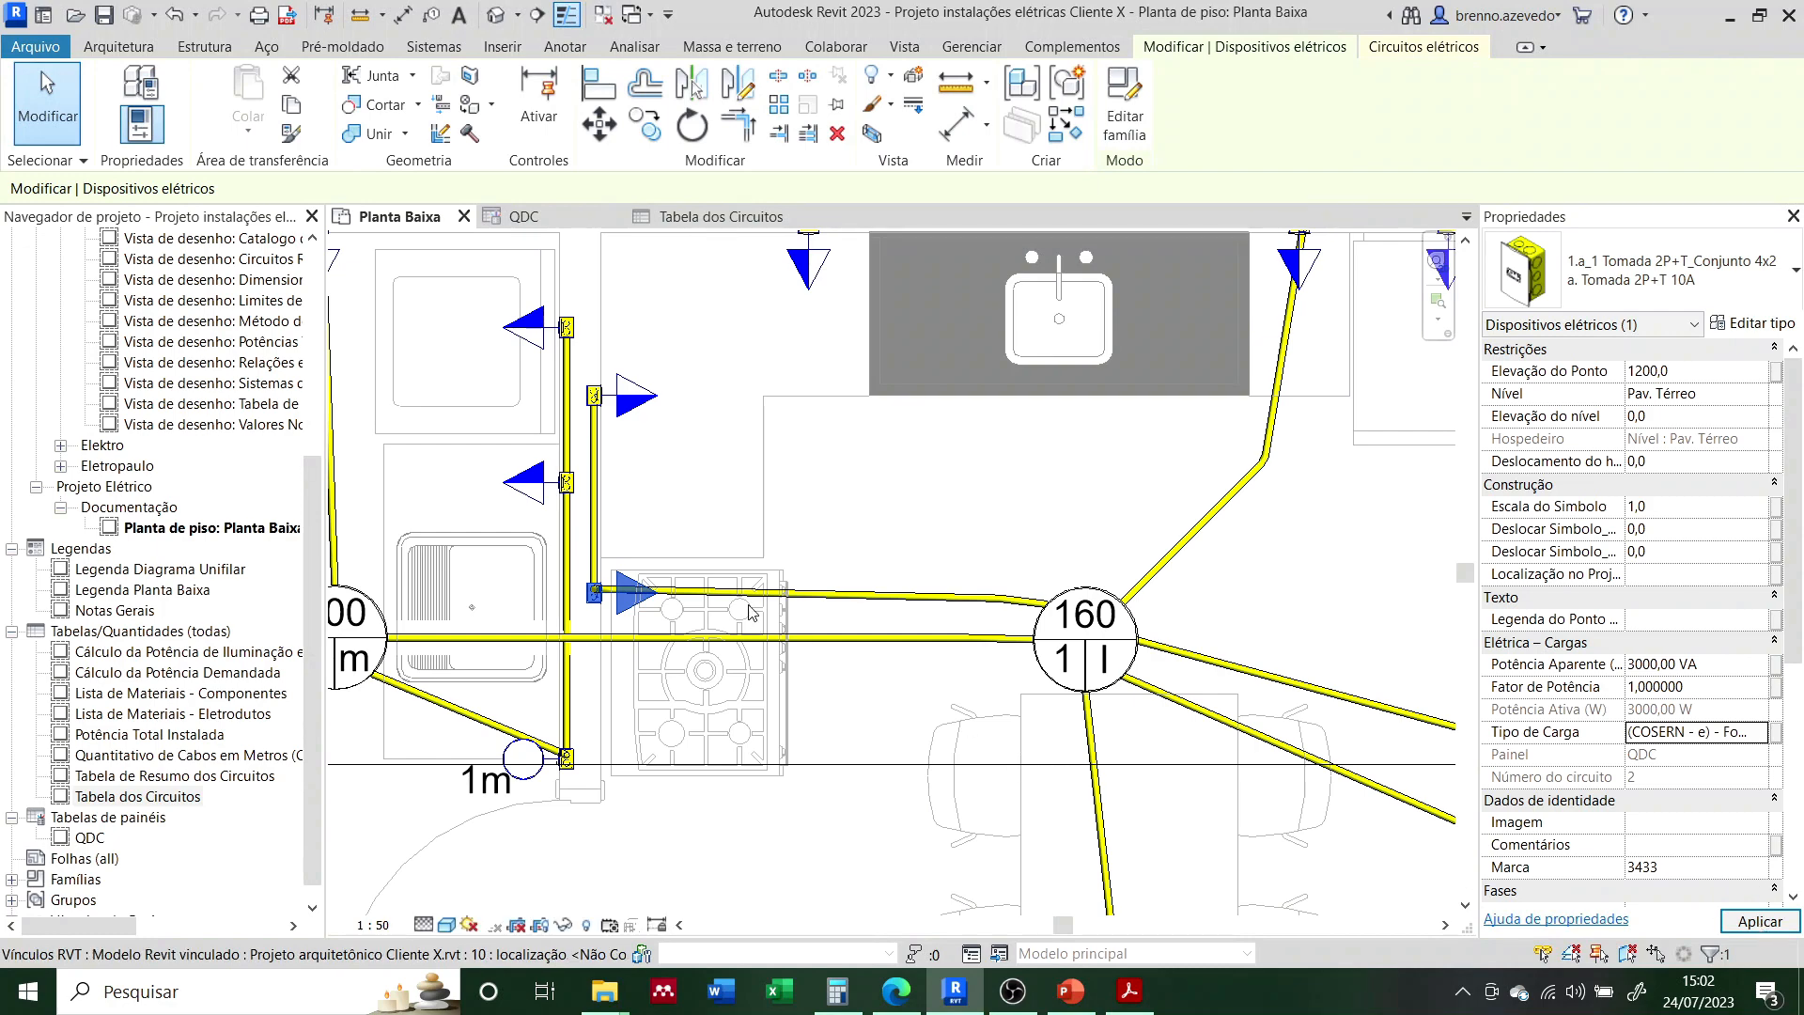
{"action": "left_click", "coordinate": [817, 493]}
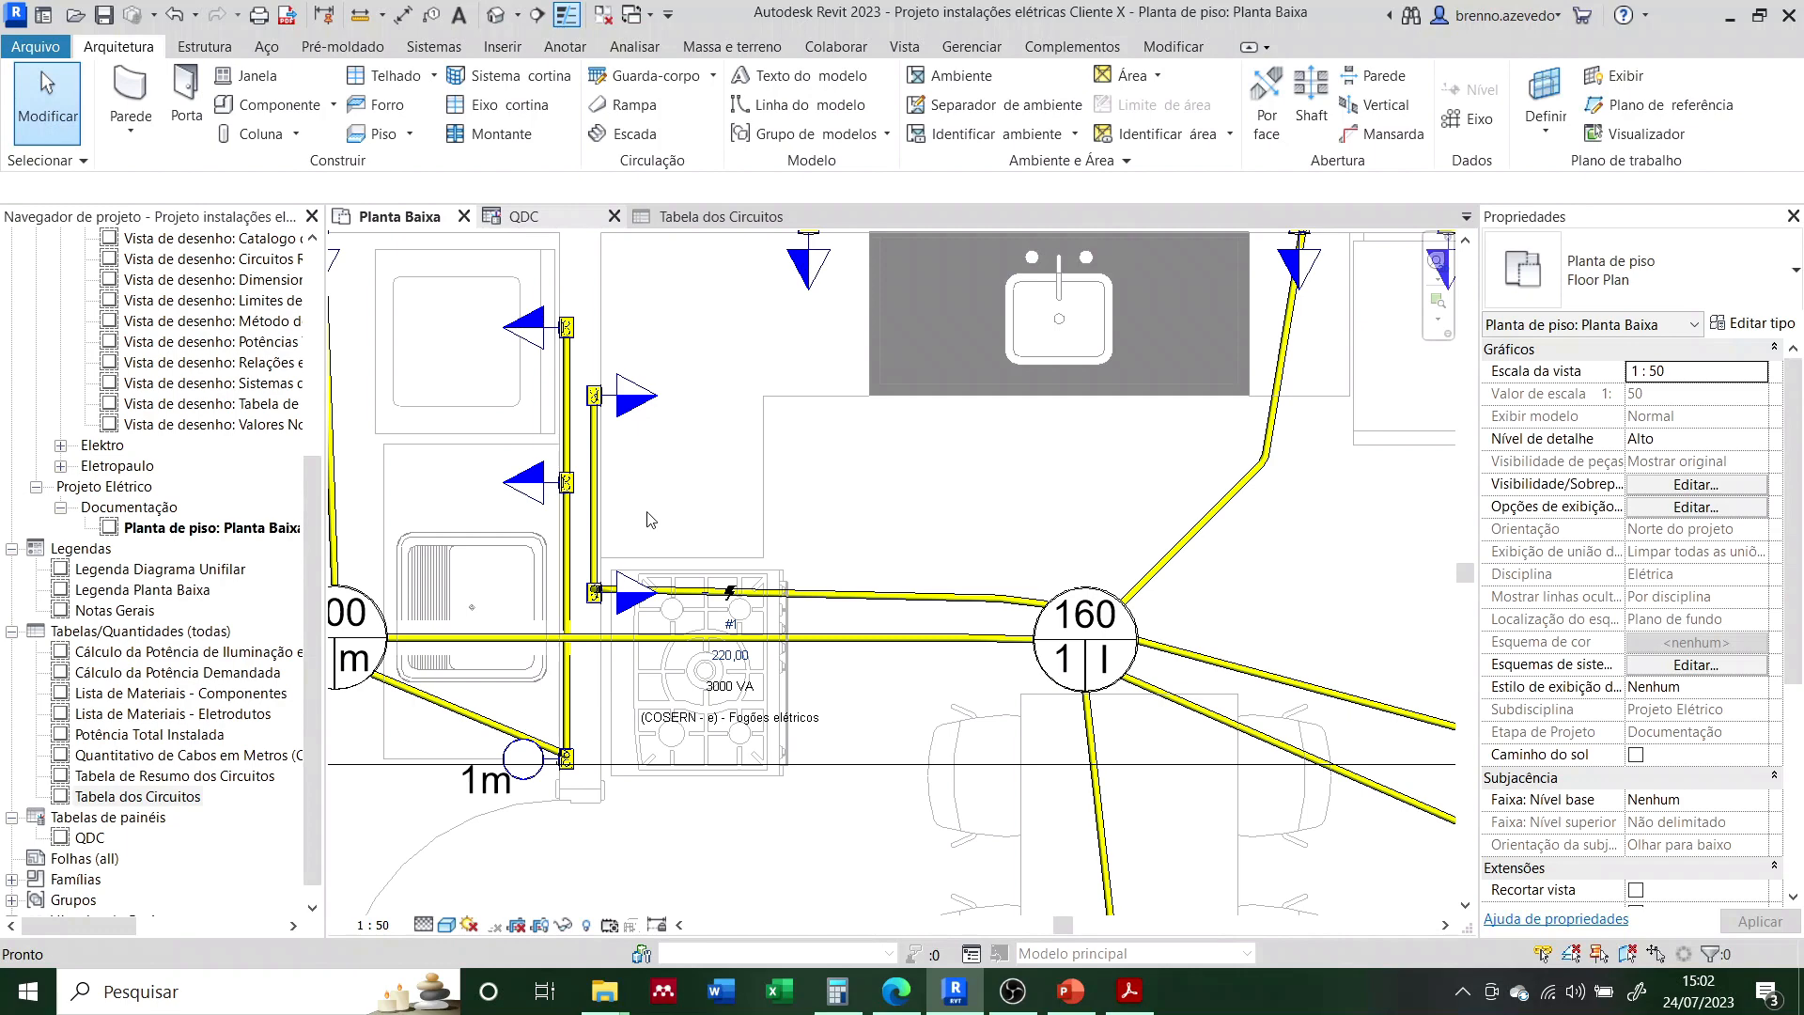
Step: Go to the QDC schedule and divide 22723 by 28340 in the Calculator to get the overall demand factor
{"action": "key", "text": "ctrl+Tab"}
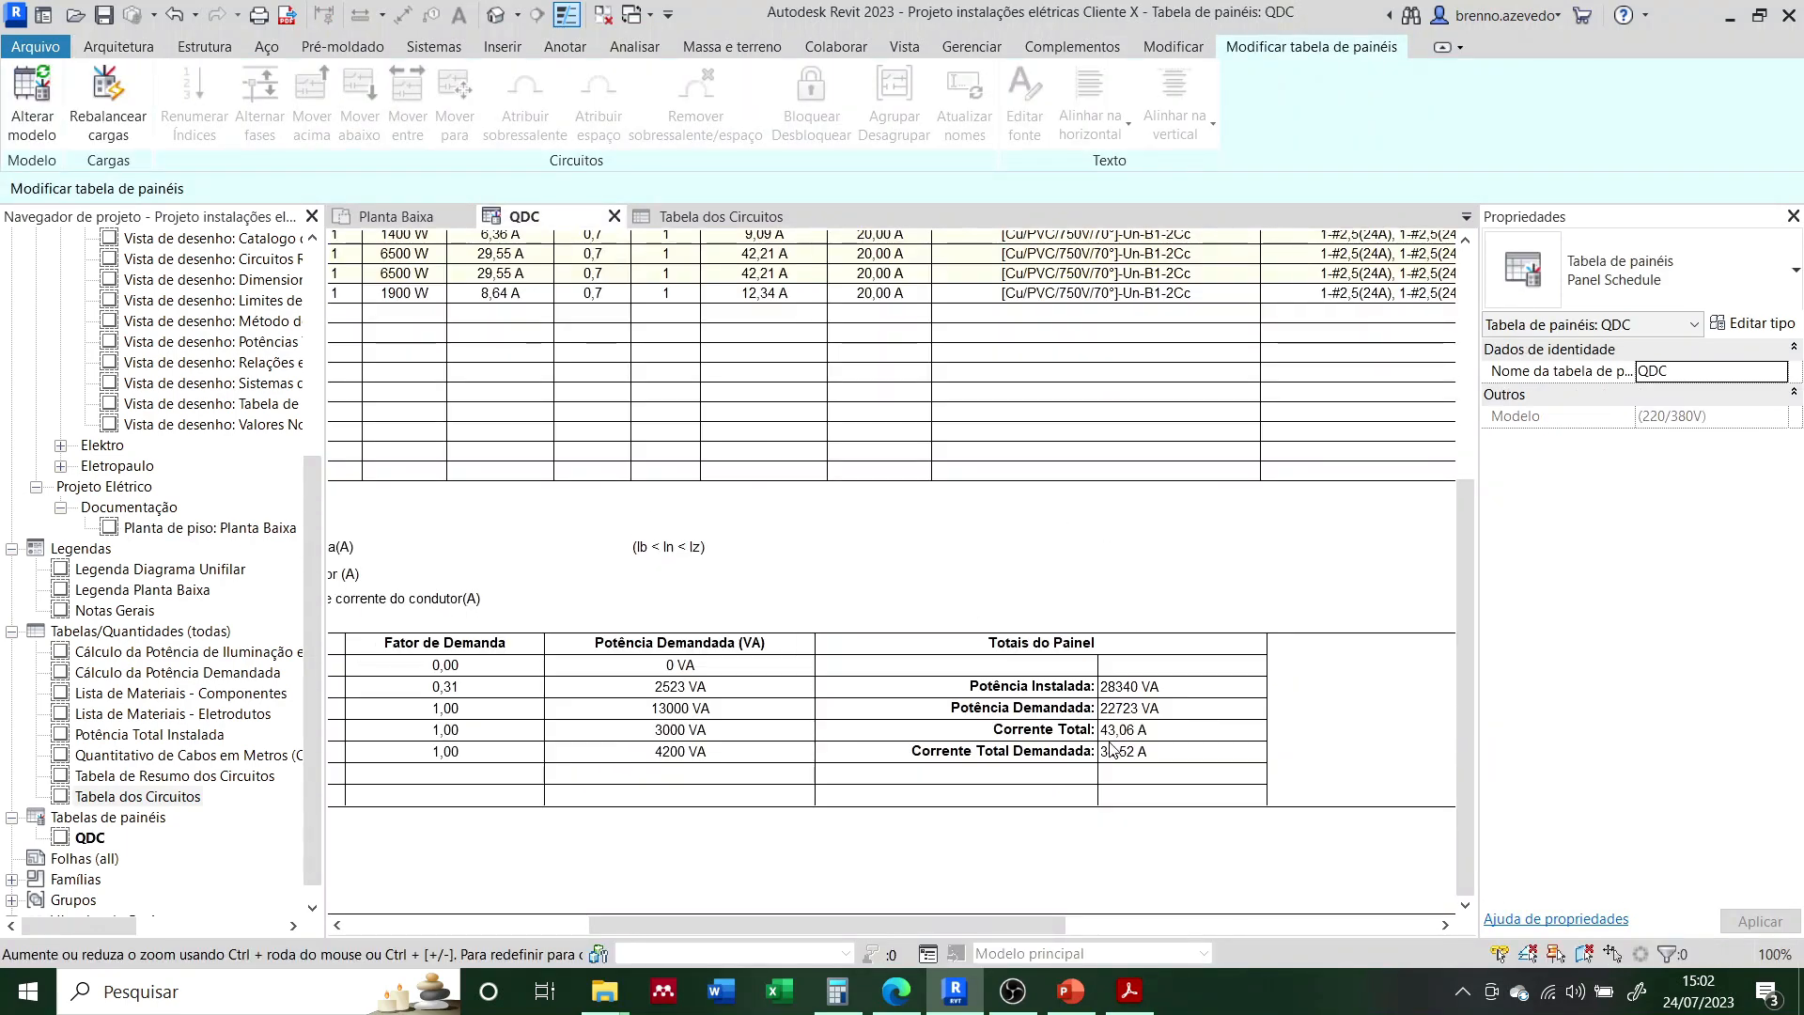
{"action": "left_click", "coordinate": [836, 991]}
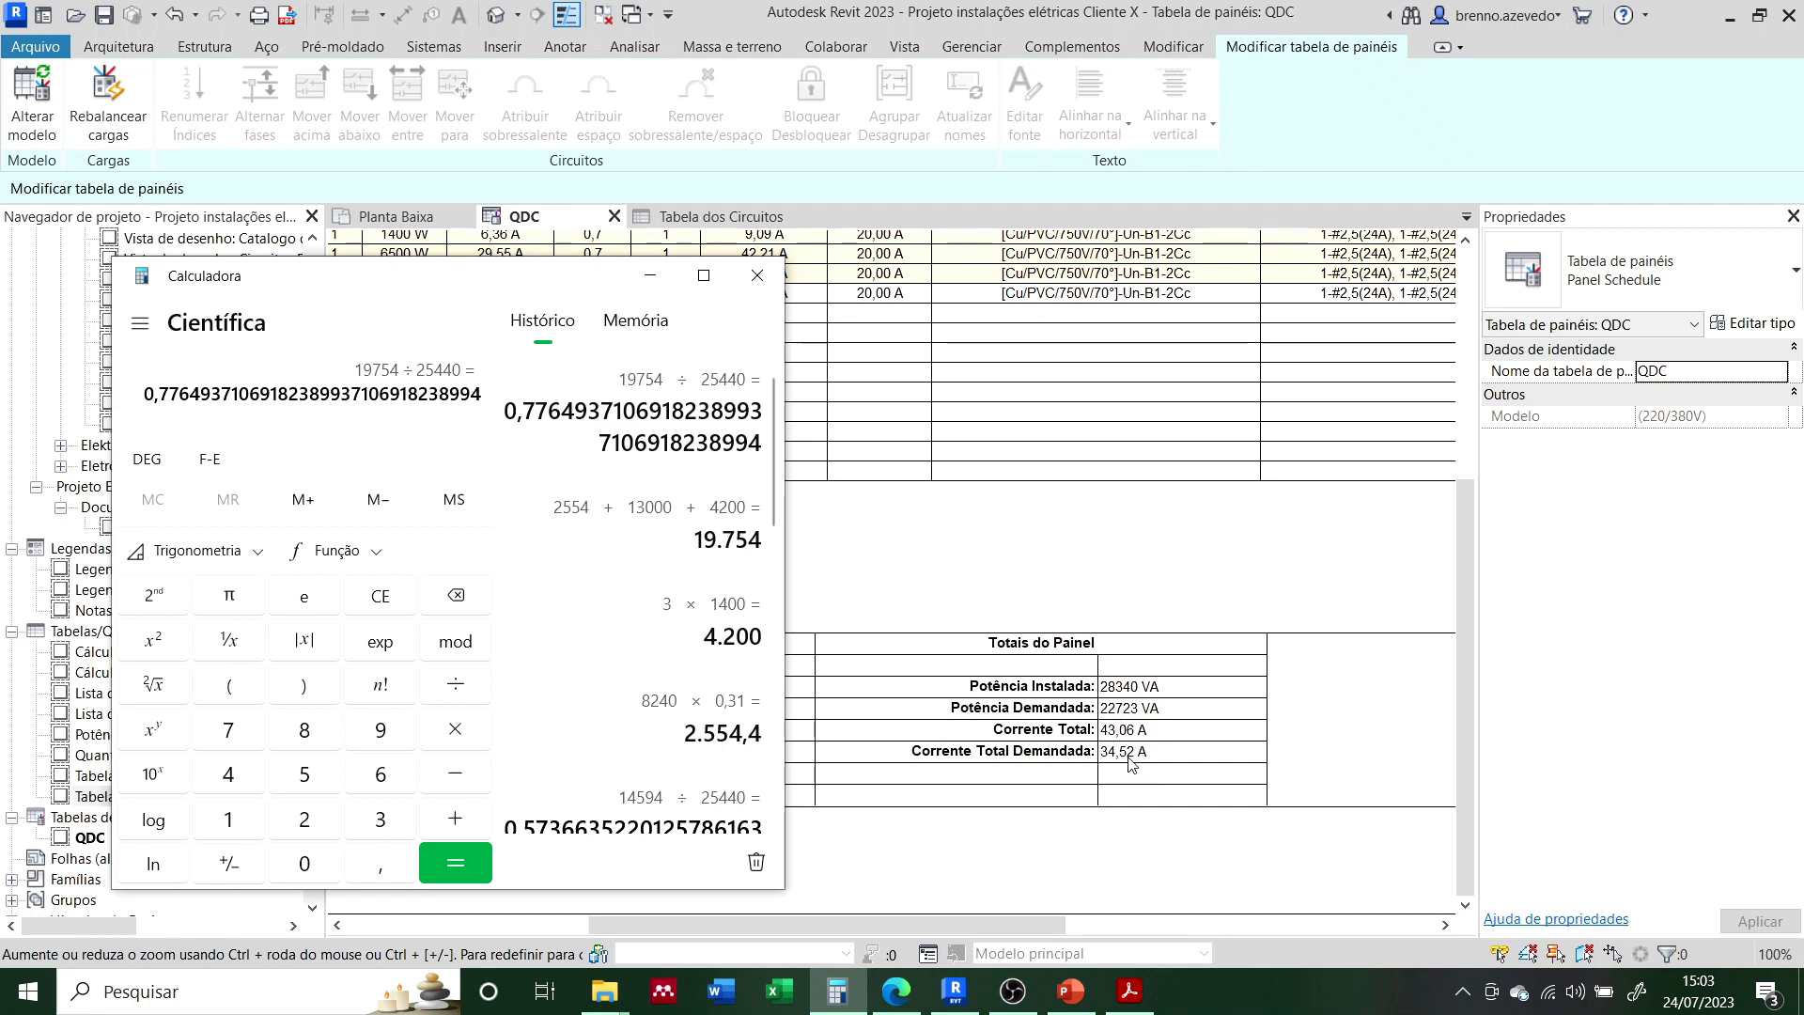
{"action": "type", "text": "22.723/"}
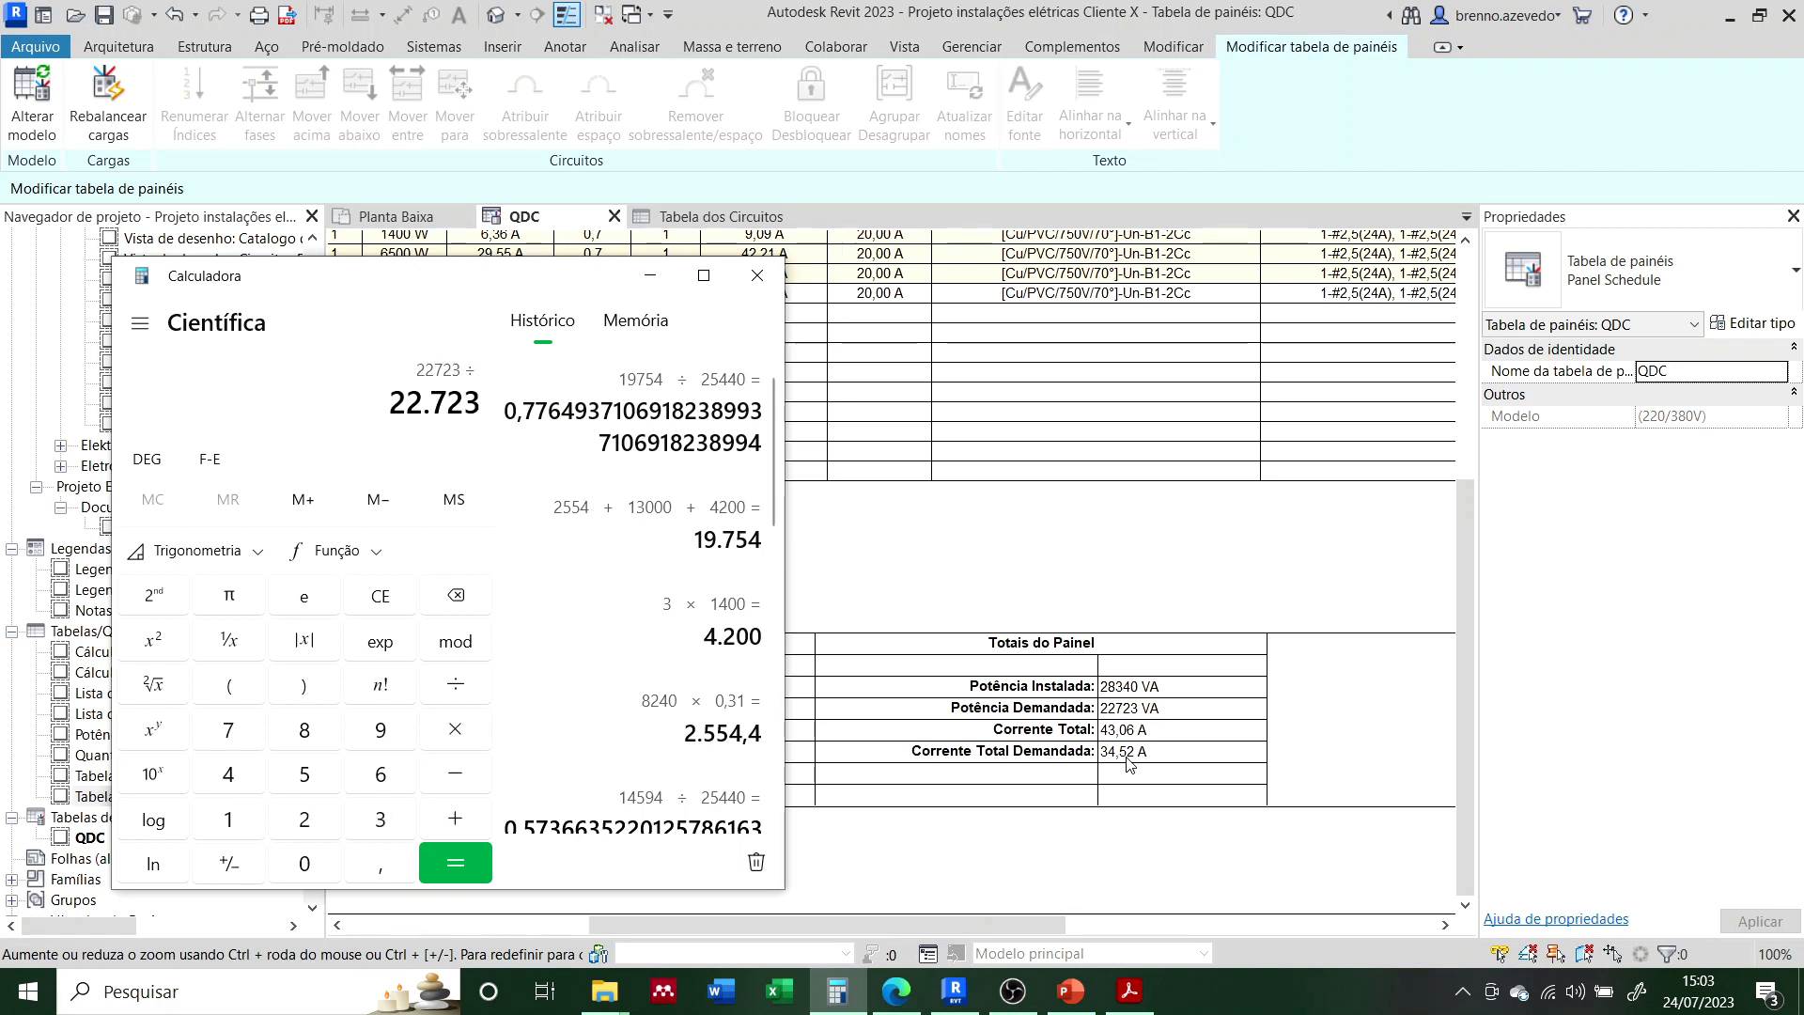
{"action": "type", "text": "28340"}
{"action": "key", "text": "Return"}
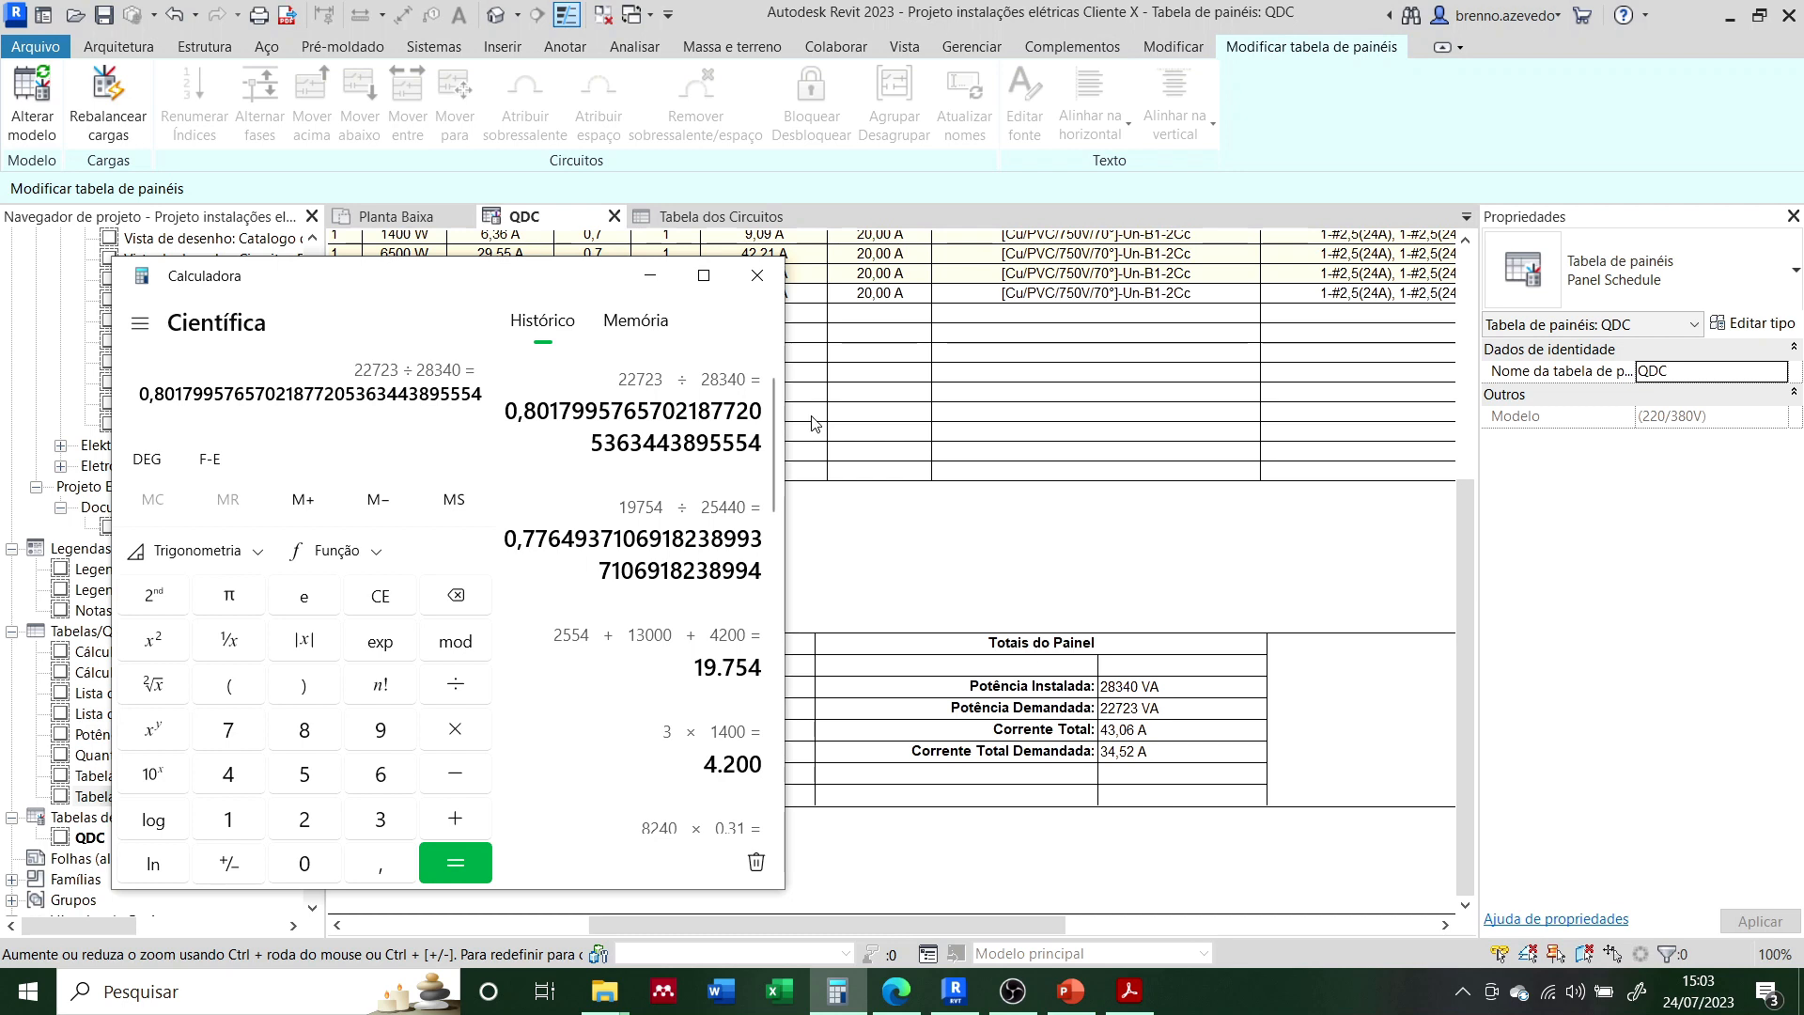
{"action": "left_click", "coordinate": [648, 278]}
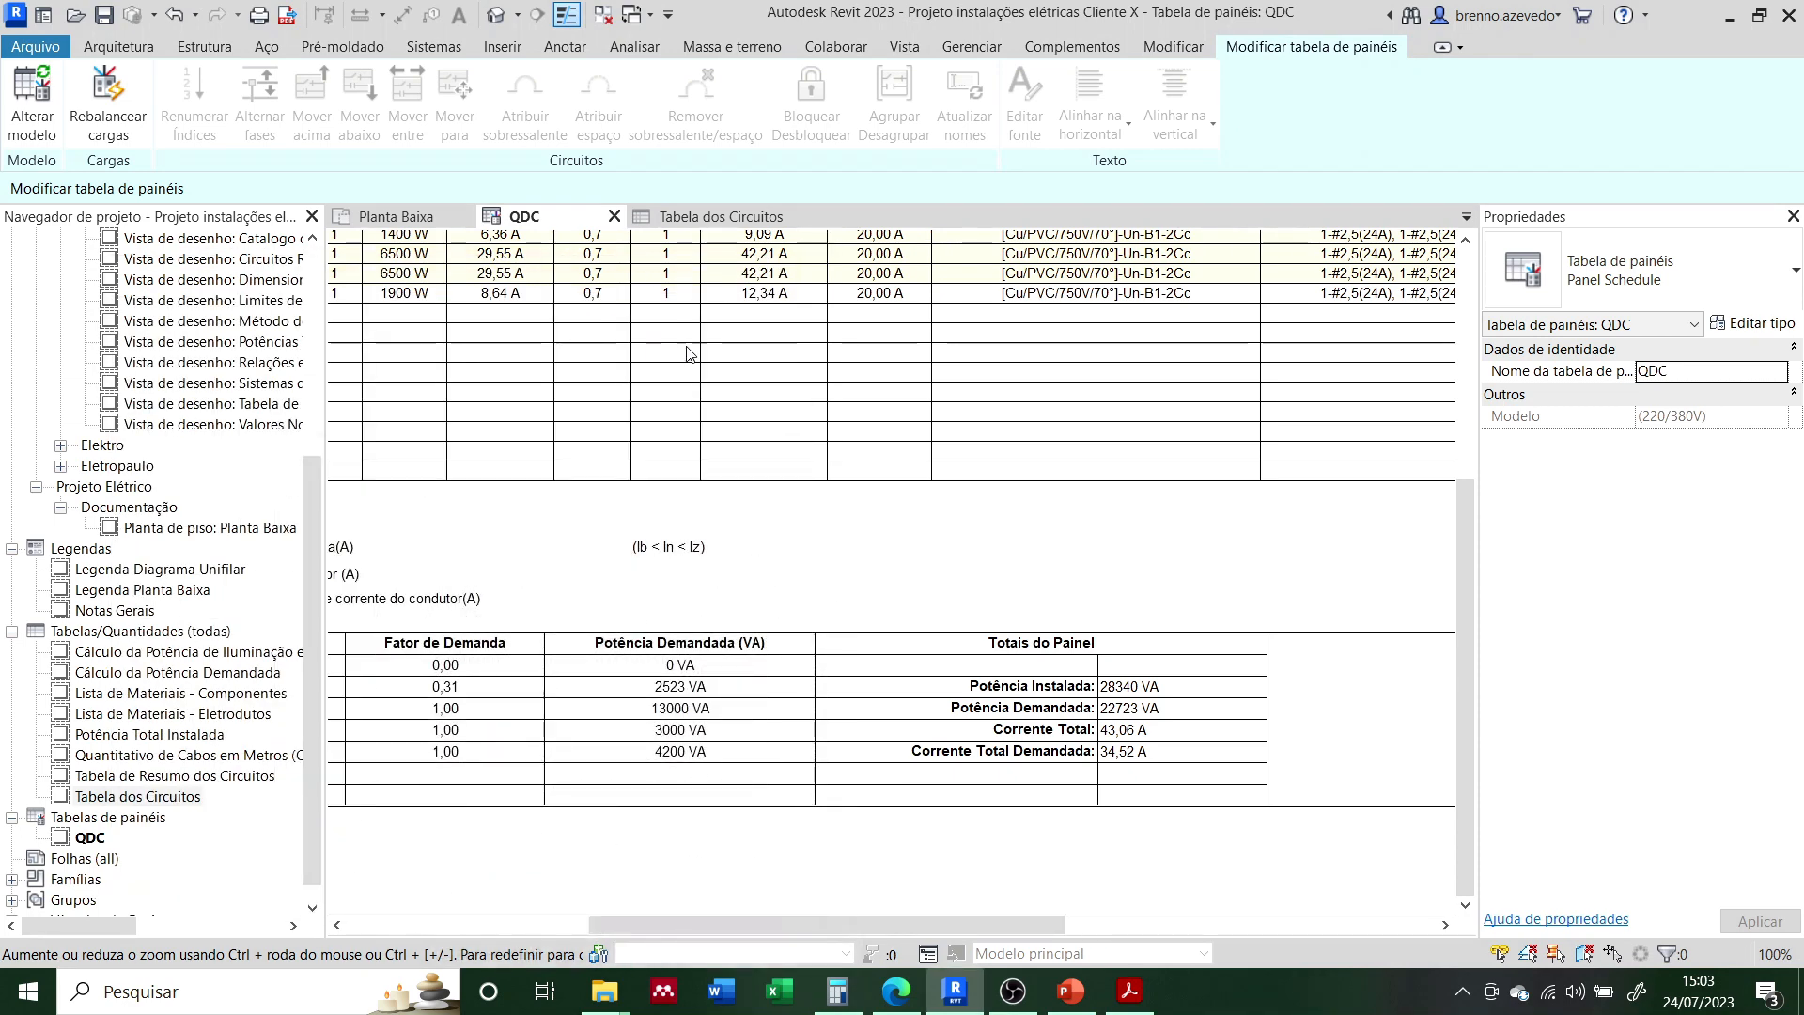
Step: Examine the circuit rows of the QDC schedule, from Iluminação to Tomadas casa
{"action": "left_click_drag", "start_coordinate": [871, 923], "coordinate": [572, 938]}
{"action": "scroll", "coordinate": [845, 595], "scroll_direction": "up", "scroll_amount": 2}
{"action": "scroll", "coordinate": [848, 602], "scroll_direction": "up", "scroll_amount": 3}
{"action": "scroll", "coordinate": [696, 765], "scroll_direction": "down", "scroll_amount": 1}
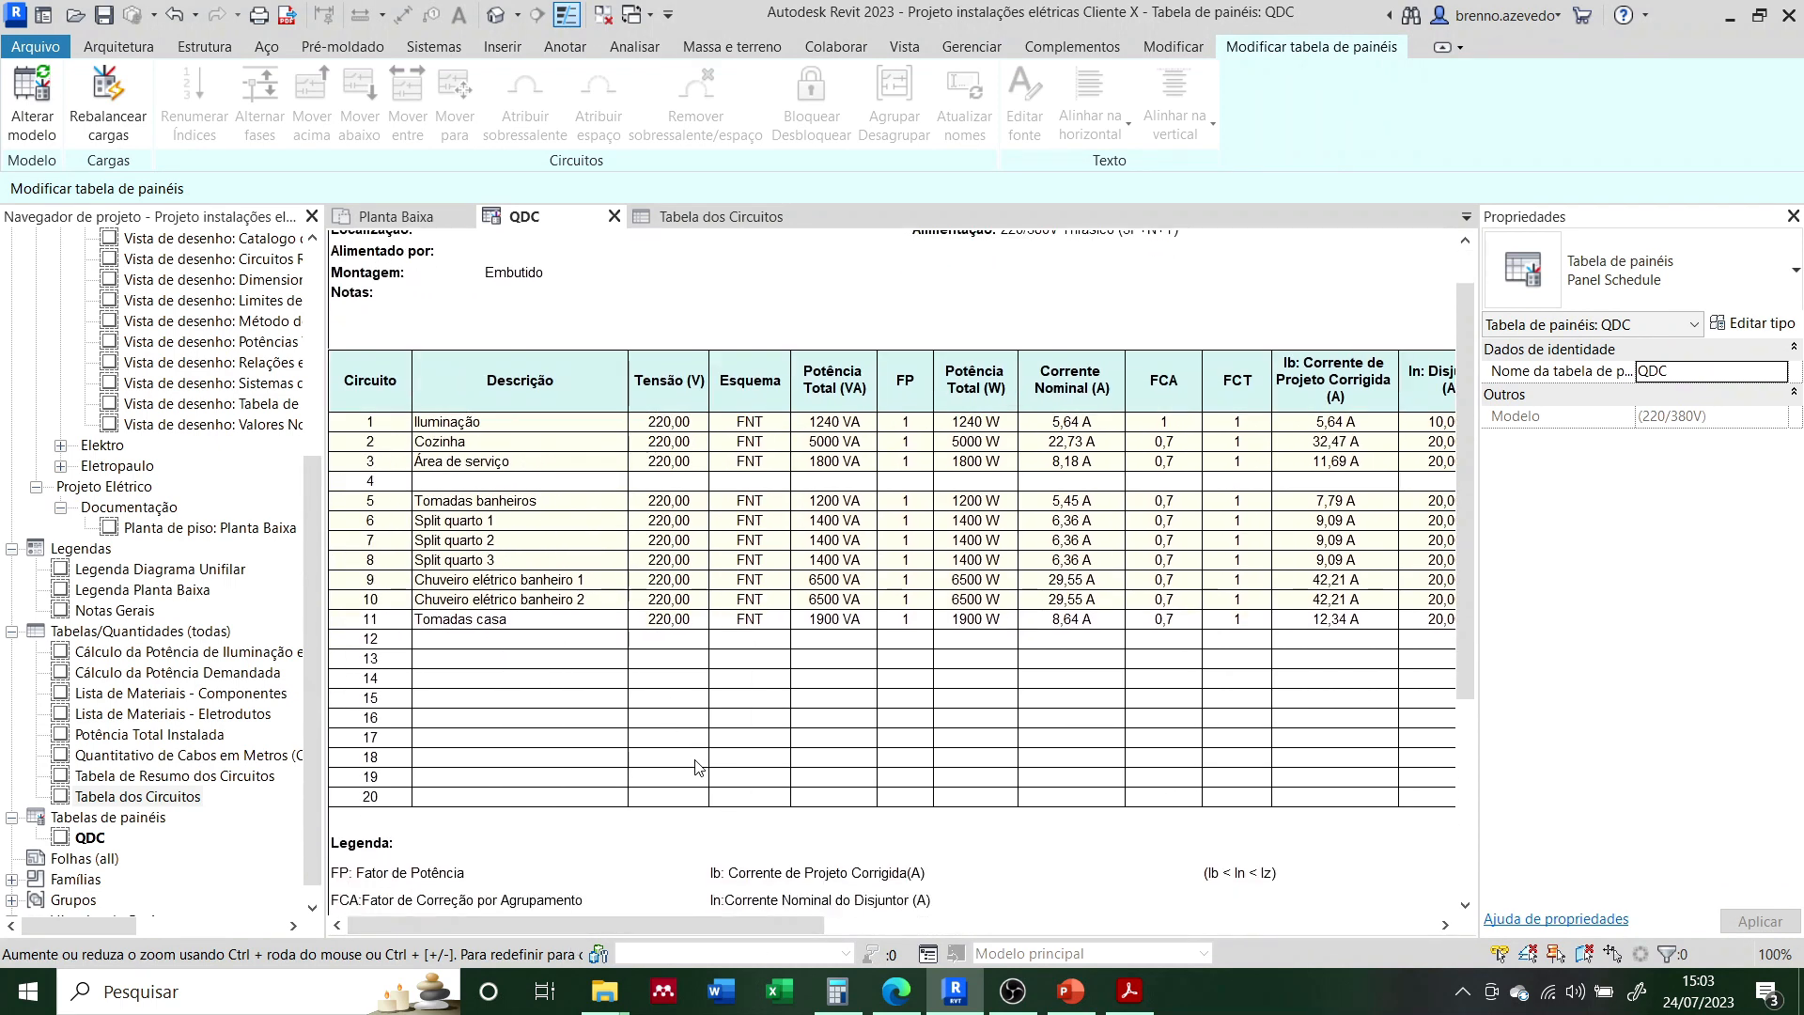